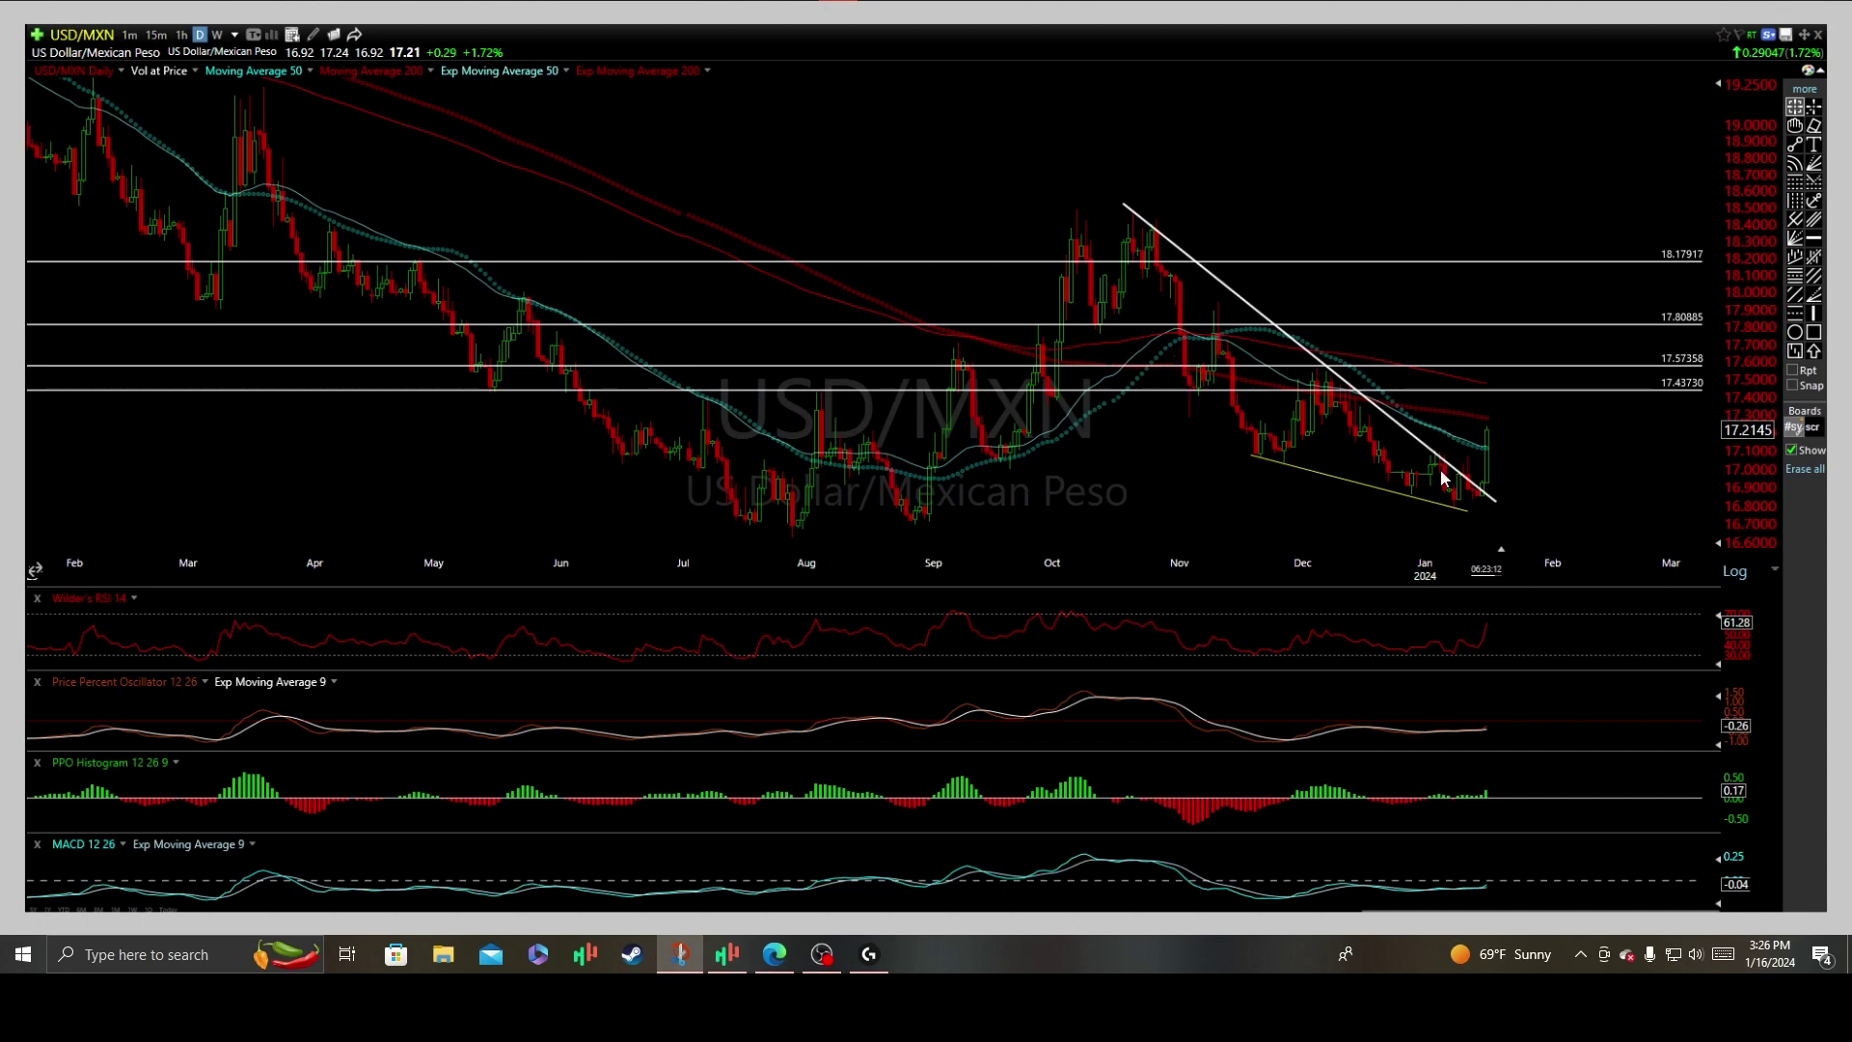
Underline the falling lows on the USD/MXN daily chart and draw matching red lines under RSI, PPO and MACD.
drag(1246, 456, 1471, 510)
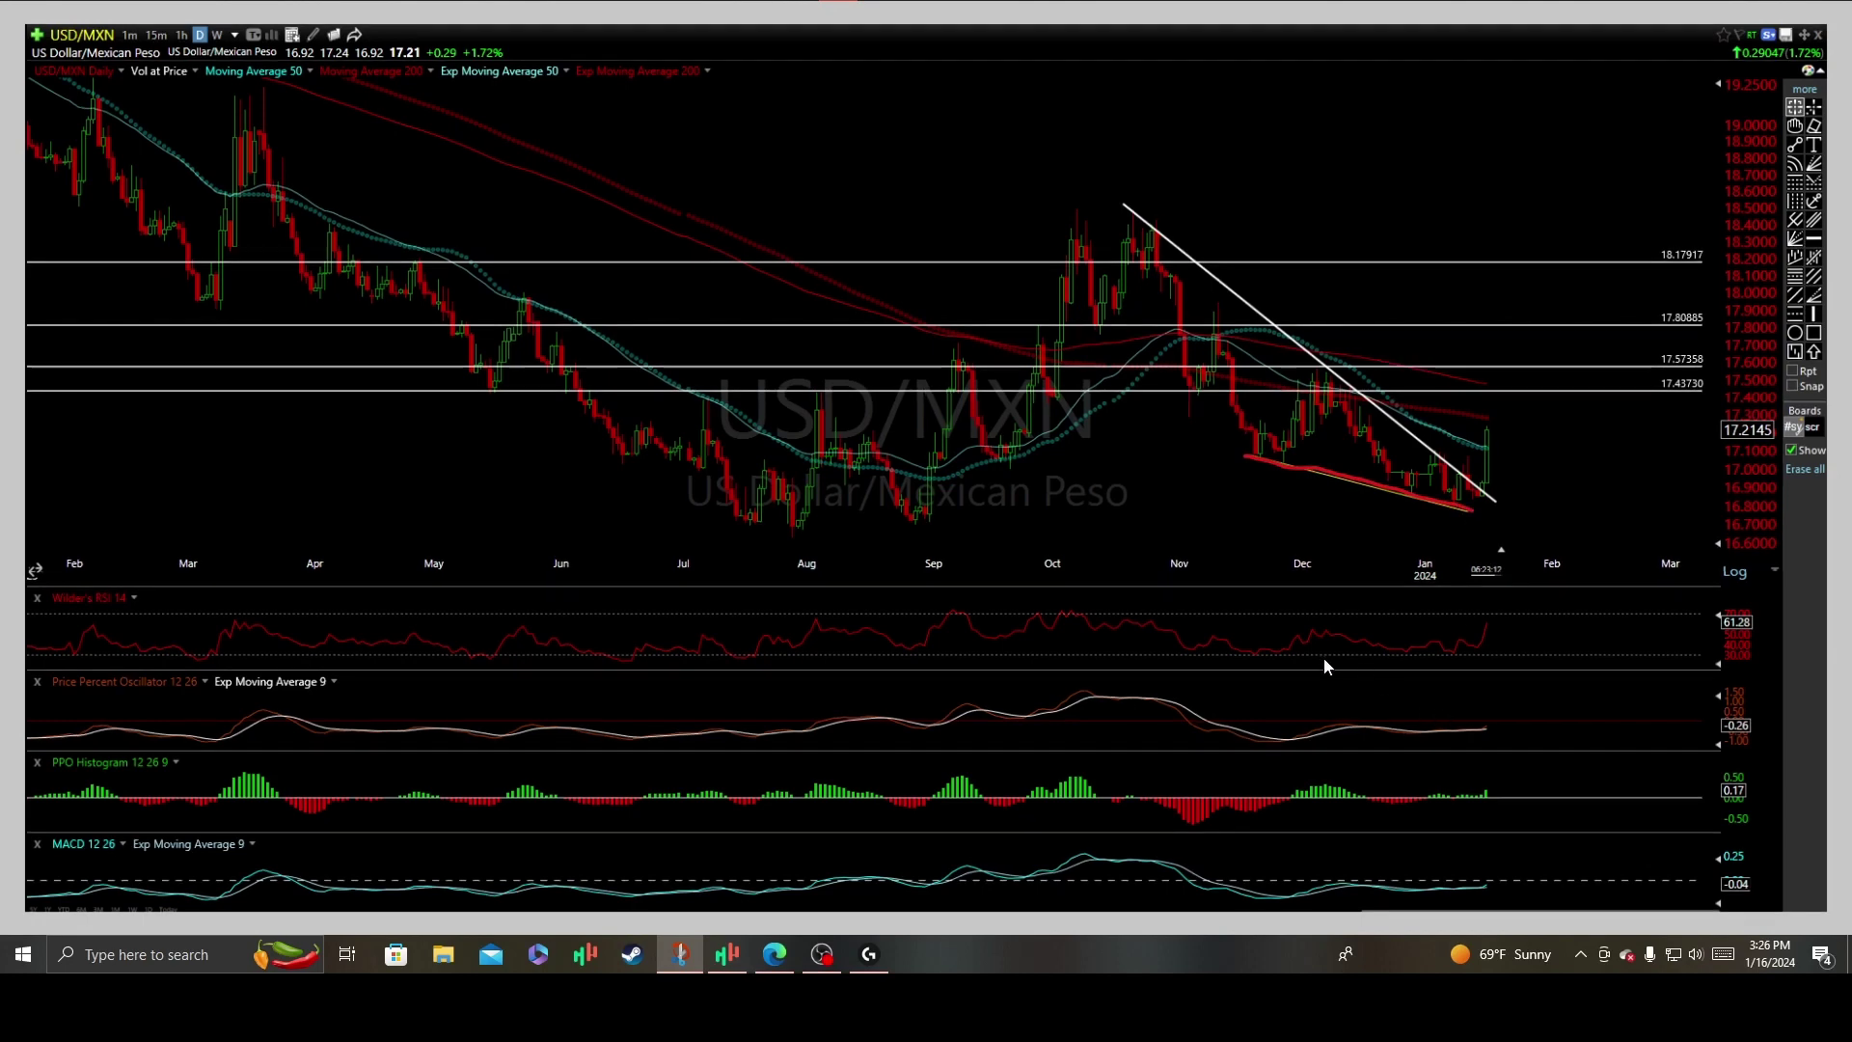
drag(1261, 658, 1477, 662)
drag(1319, 746, 1538, 757)
drag(1331, 895, 1547, 902)
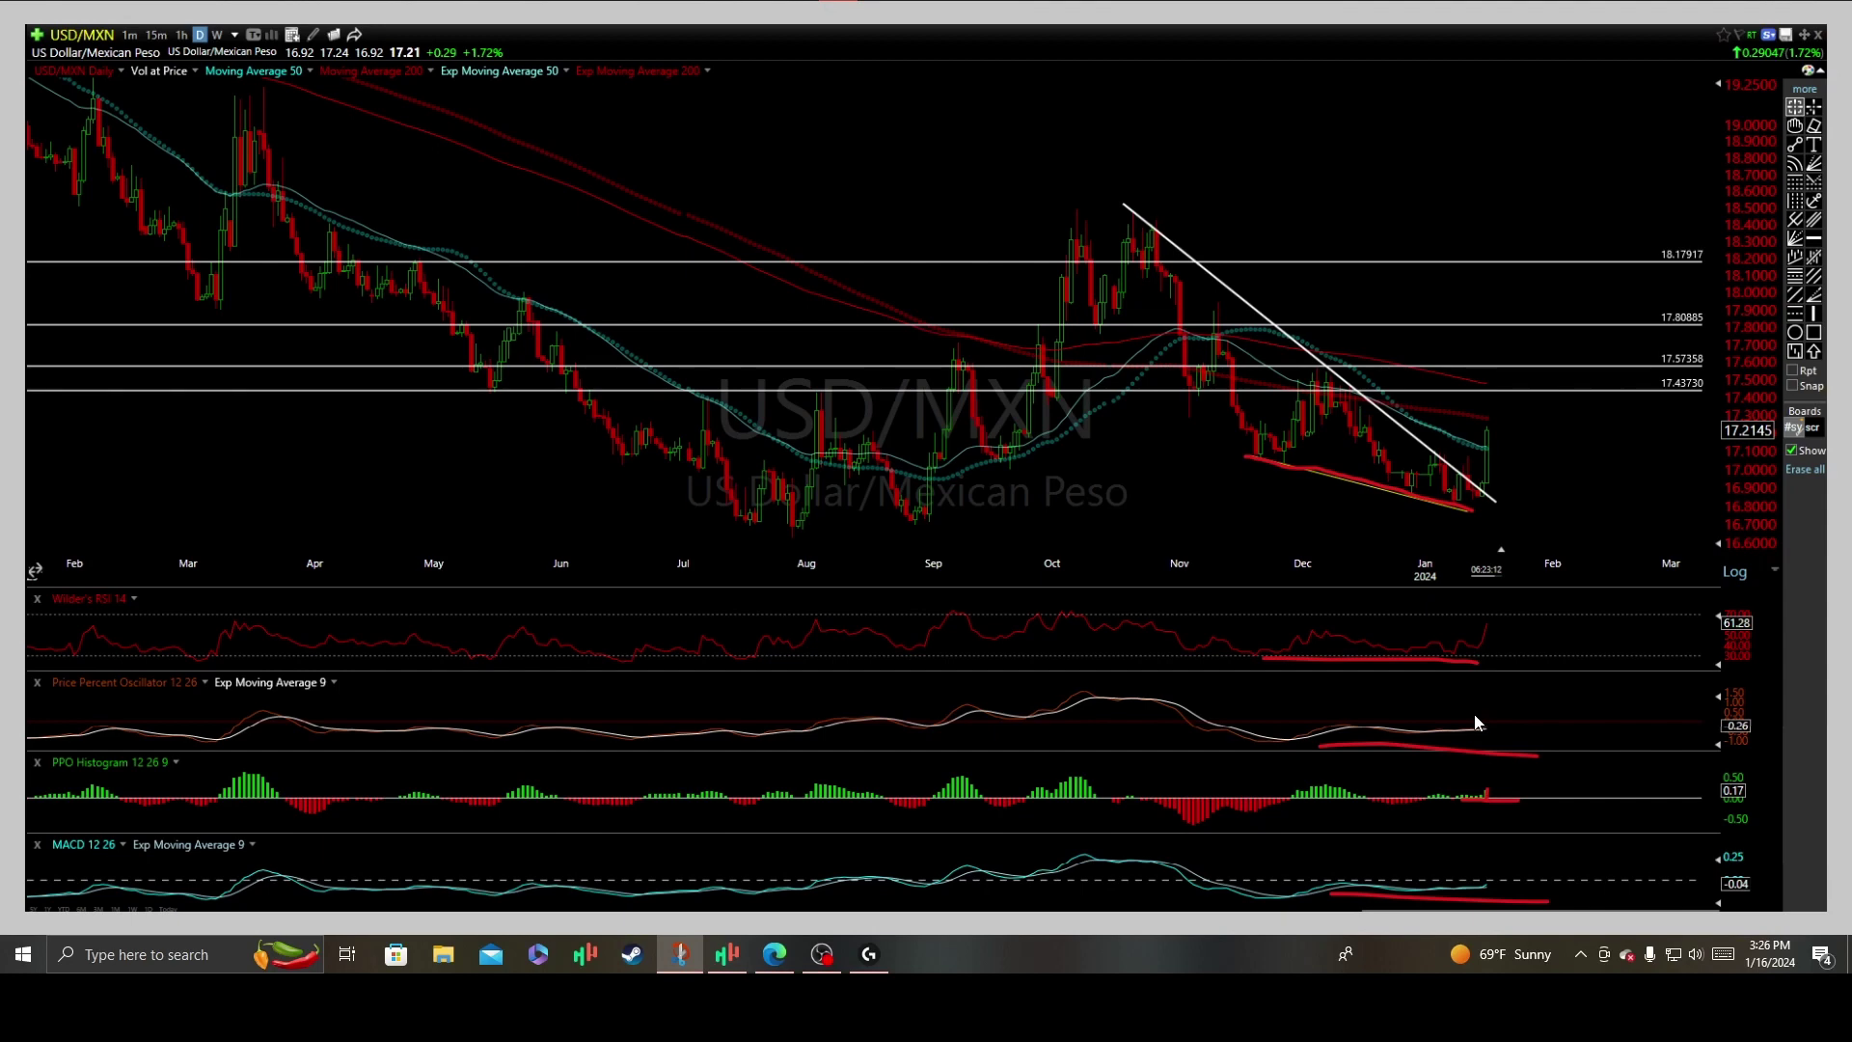
Circle the highs touching the descending white trendline in red and mark the latest rally breaking above it.
drag(1142, 220, 1157, 235)
drag(1336, 393, 1347, 382)
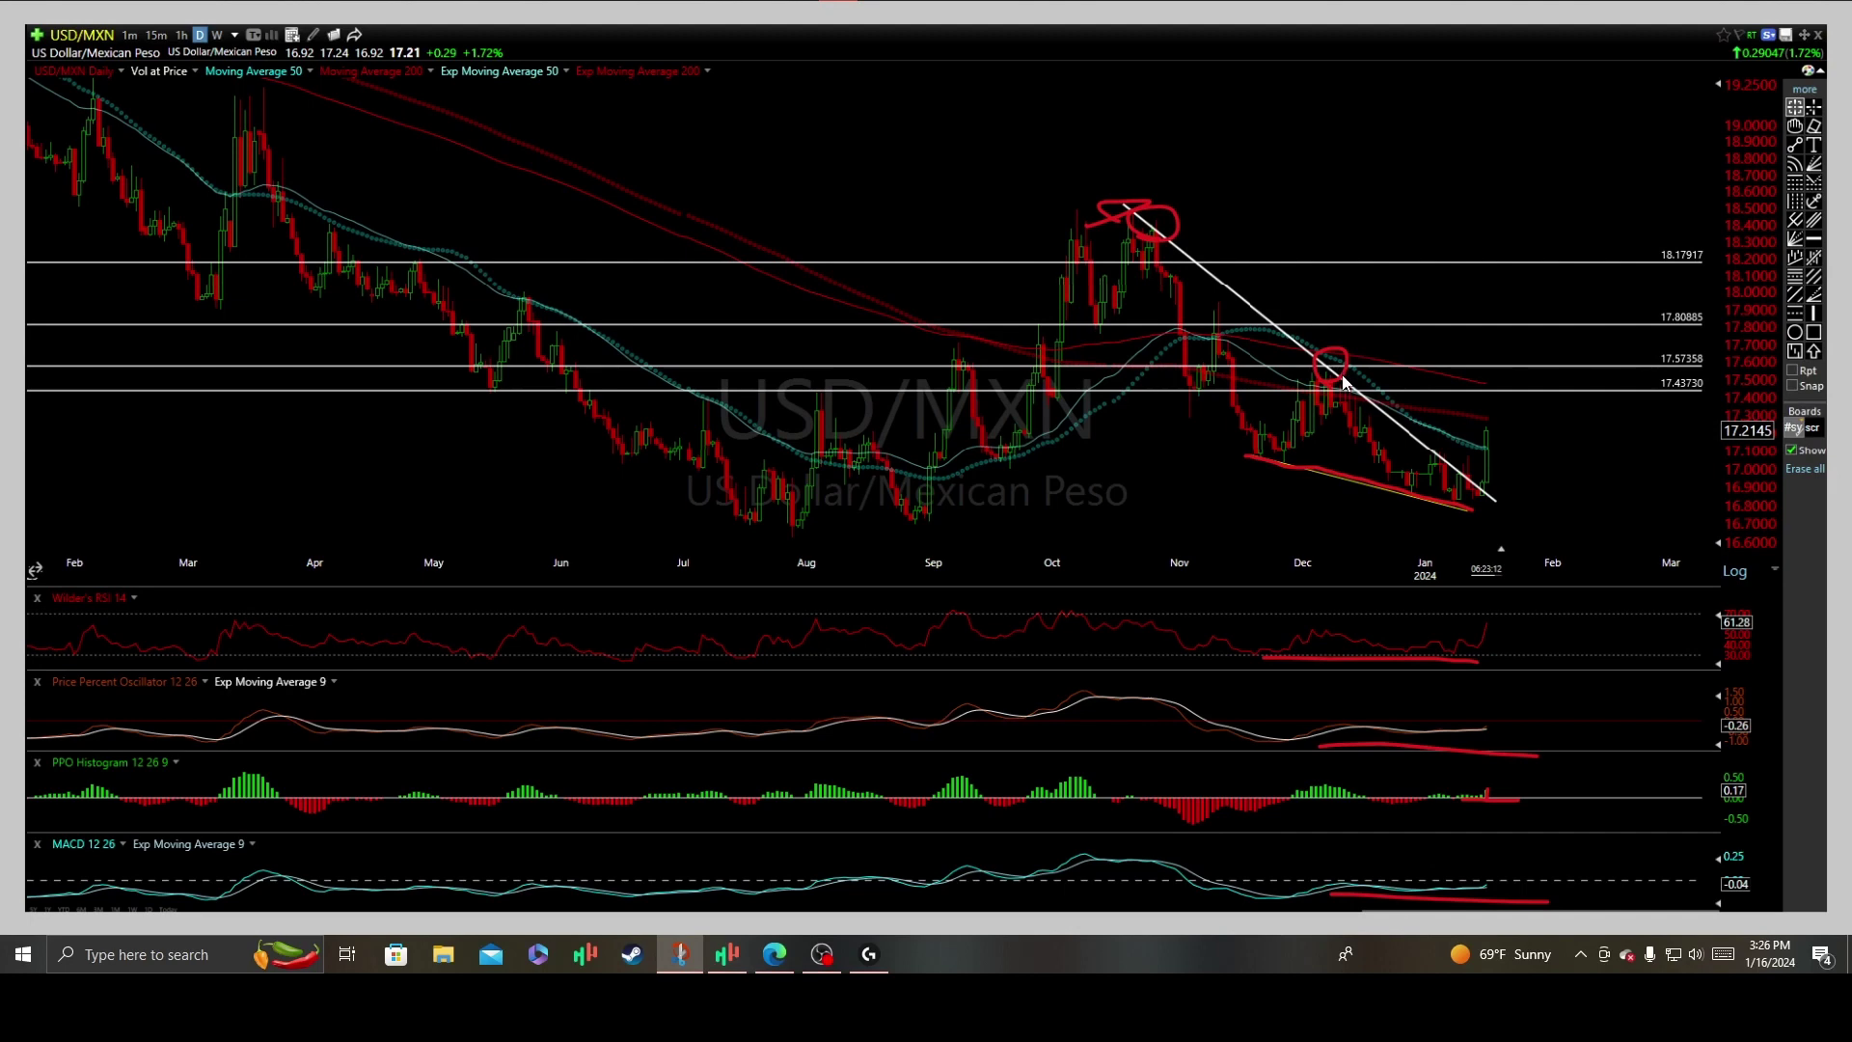
mouse_move(1428, 446)
mouse_down()
mouse_move(1488, 502)
mouse_move(1546, 494)
mouse_move(1490, 429)
mouse_up()
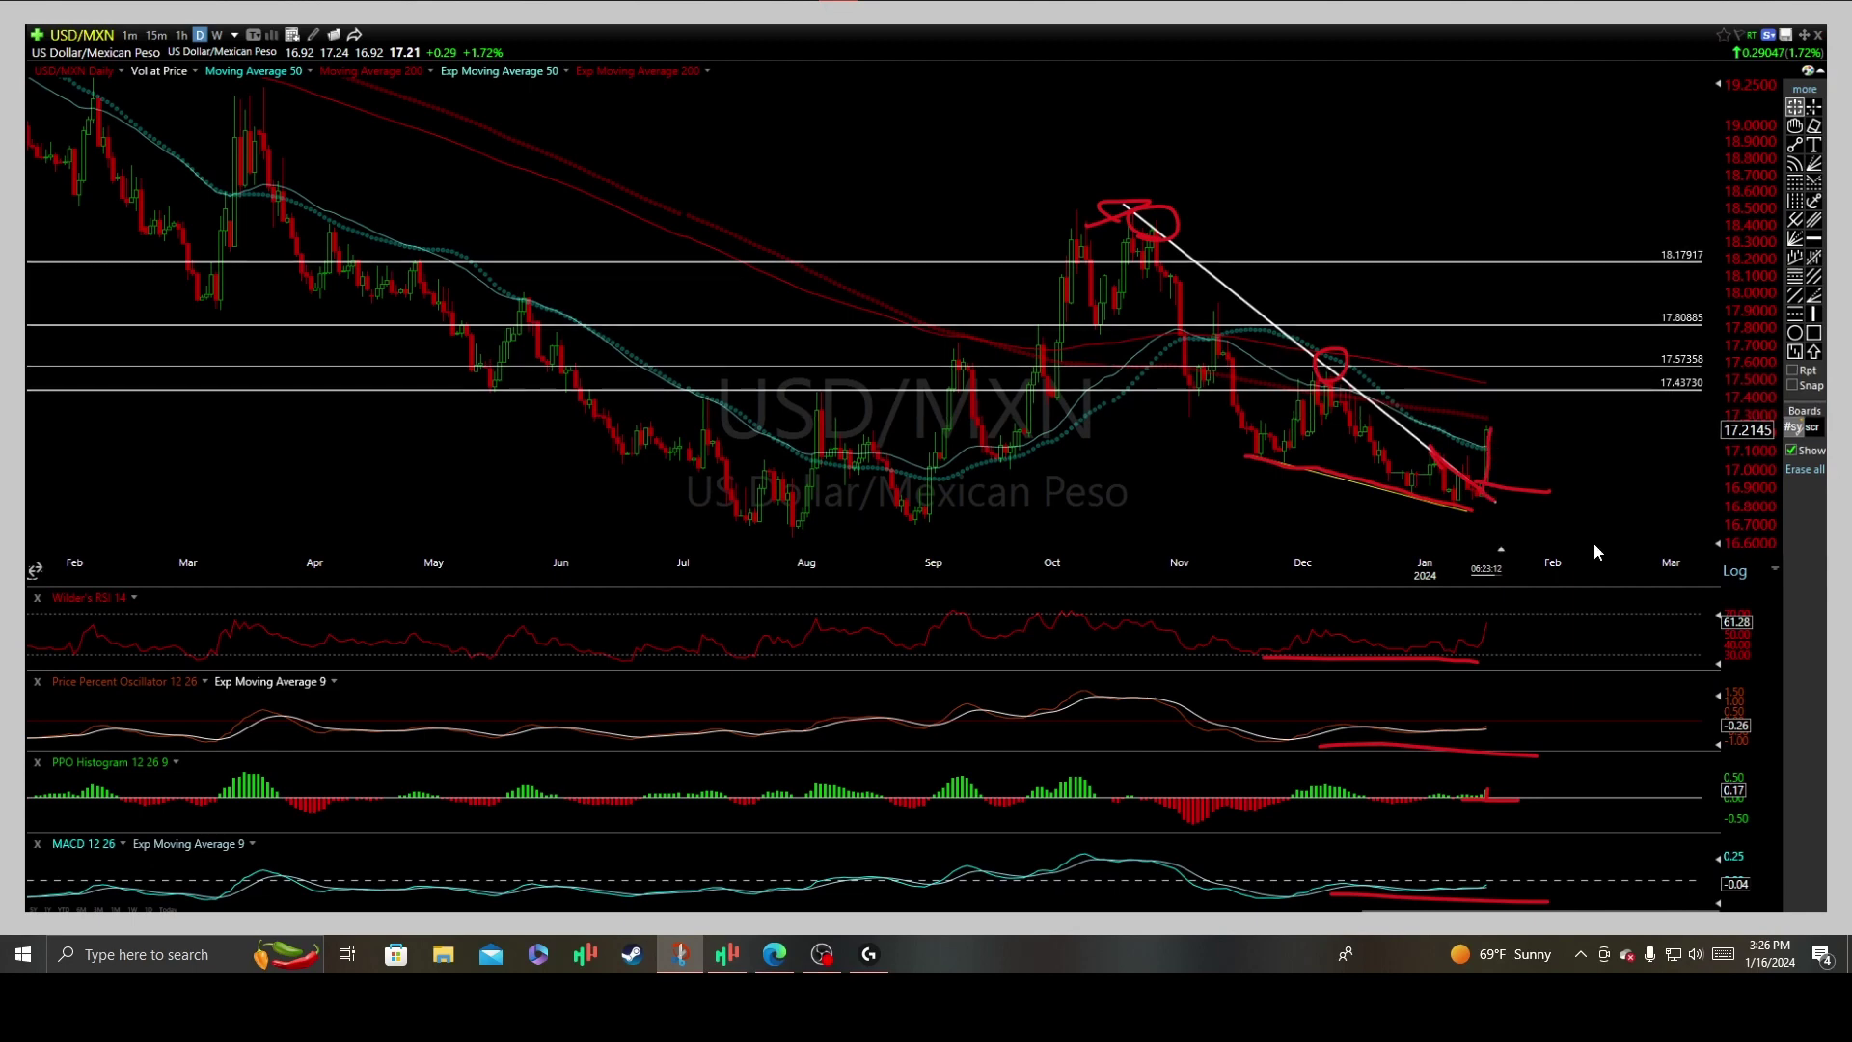
Extend the 50-day and lower 200-day moving averages as red lines and sketch a zigzag price path between and above them.
mouse_move(1339, 358)
mouse_down()
mouse_move(1437, 436)
mouse_move(1655, 457)
mouse_up()
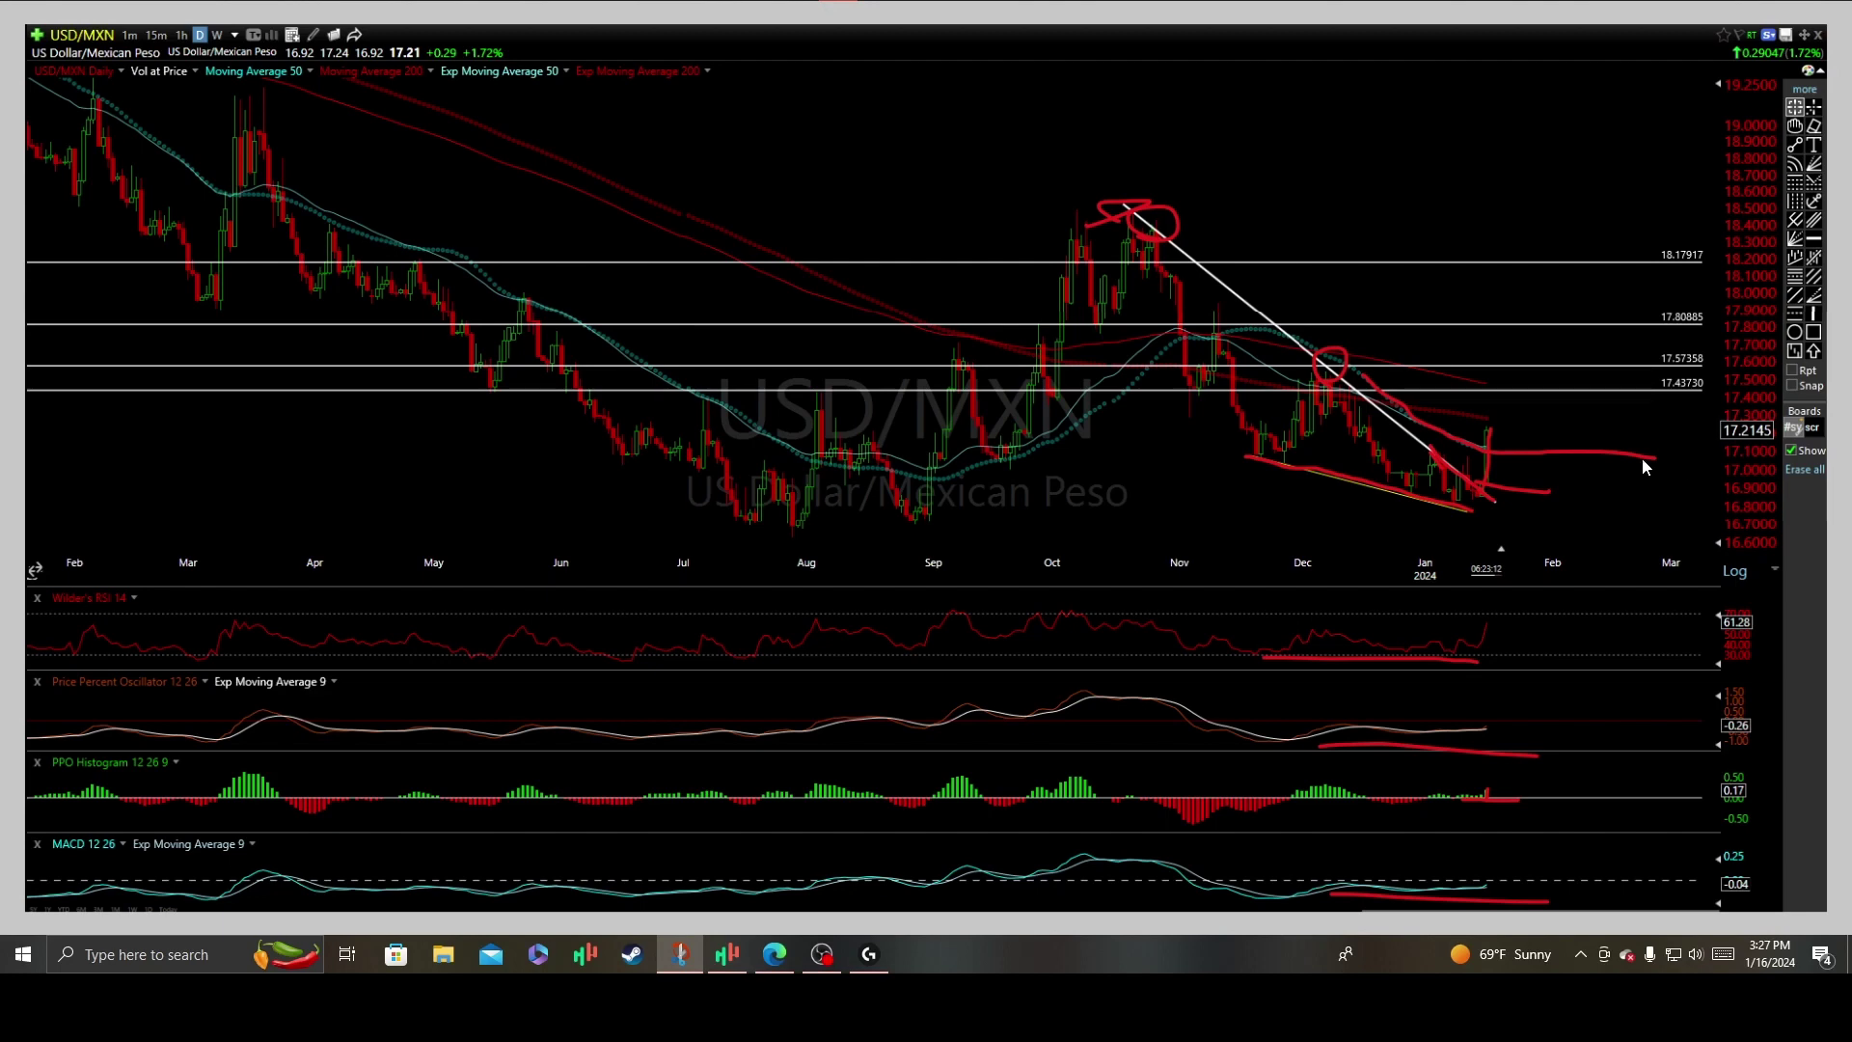
drag(1404, 416, 1515, 426)
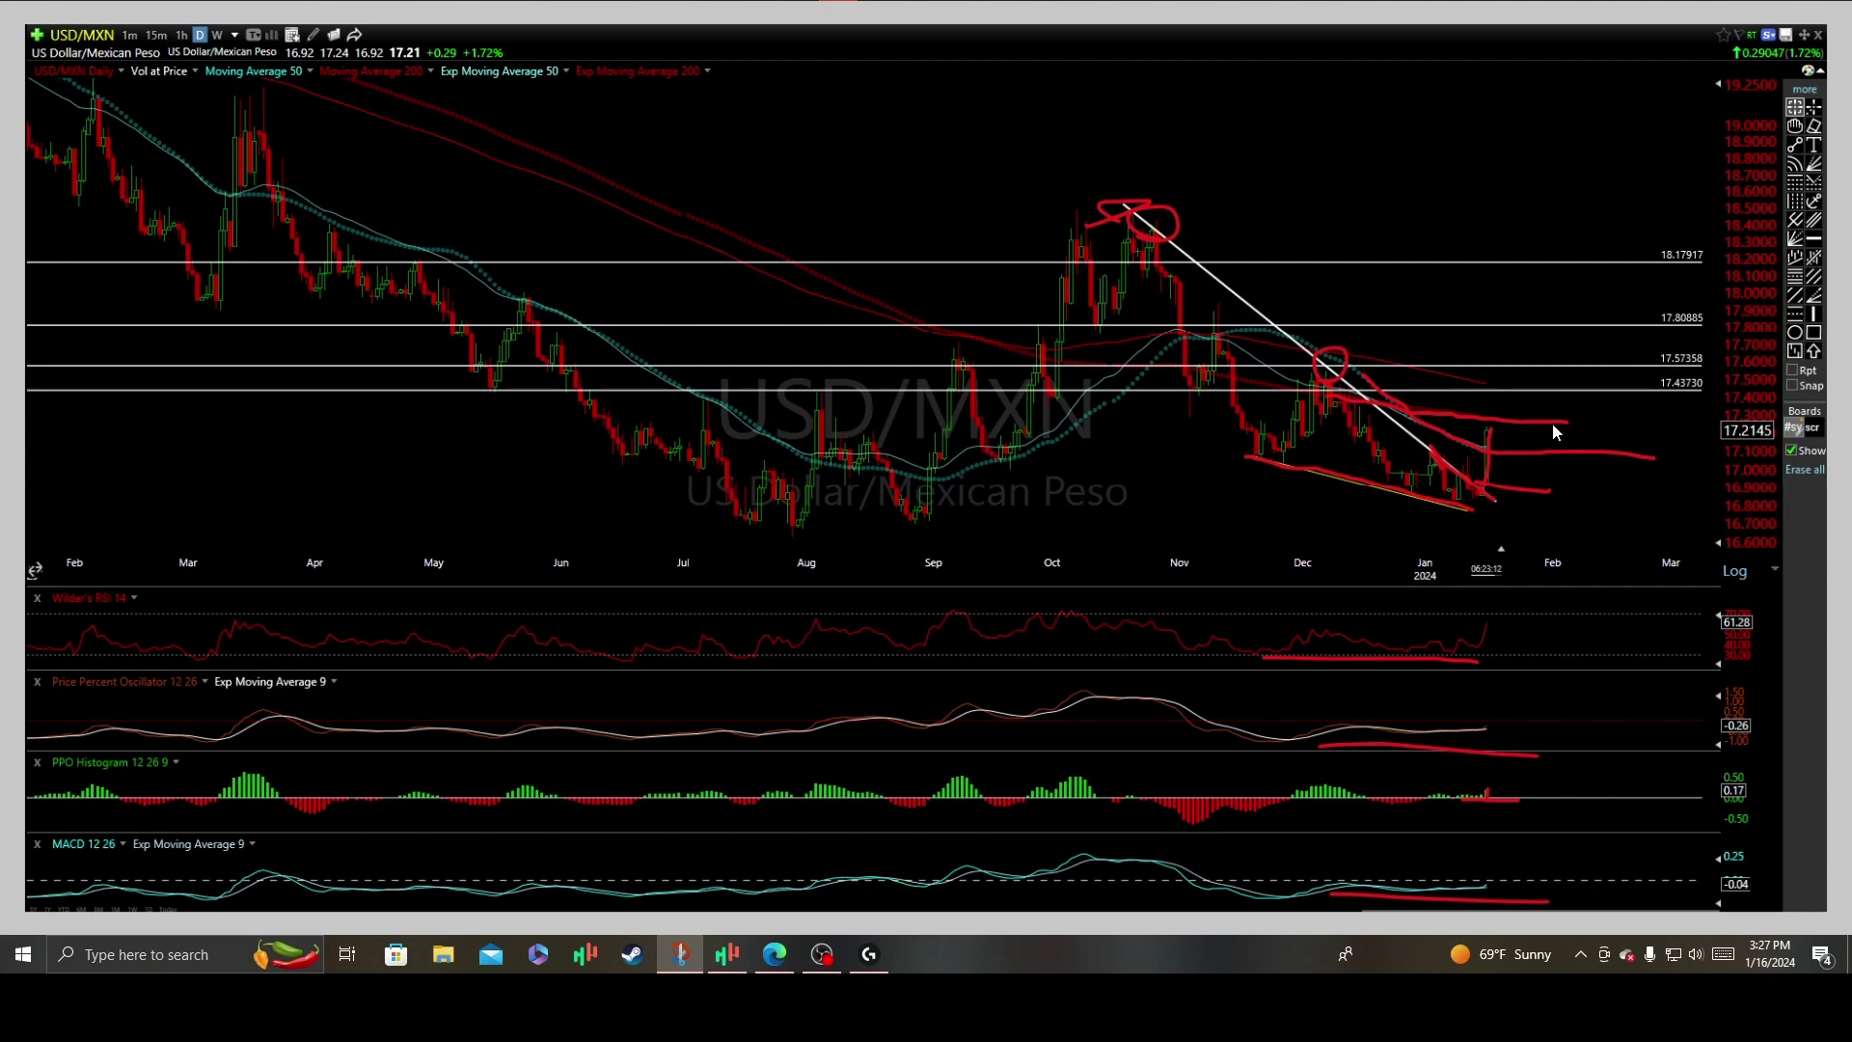
drag(1491, 429, 1533, 415)
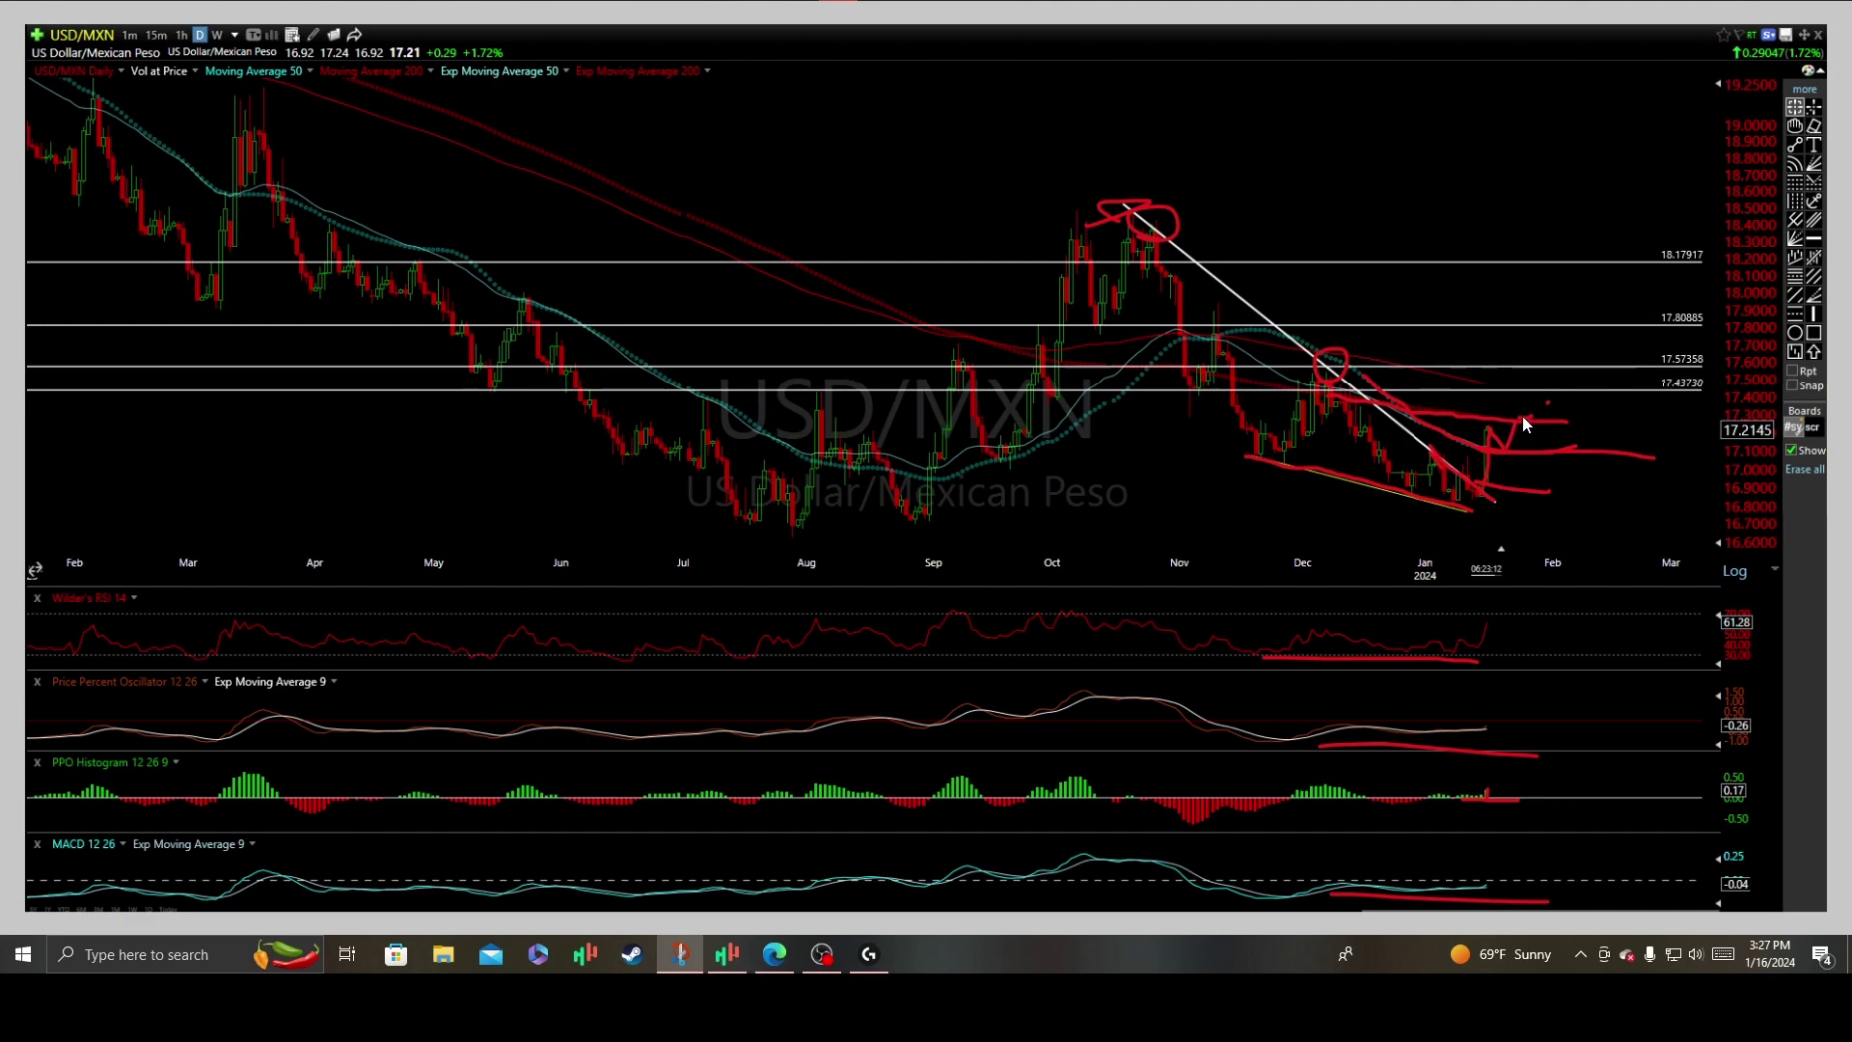
drag(1533, 417, 1550, 399)
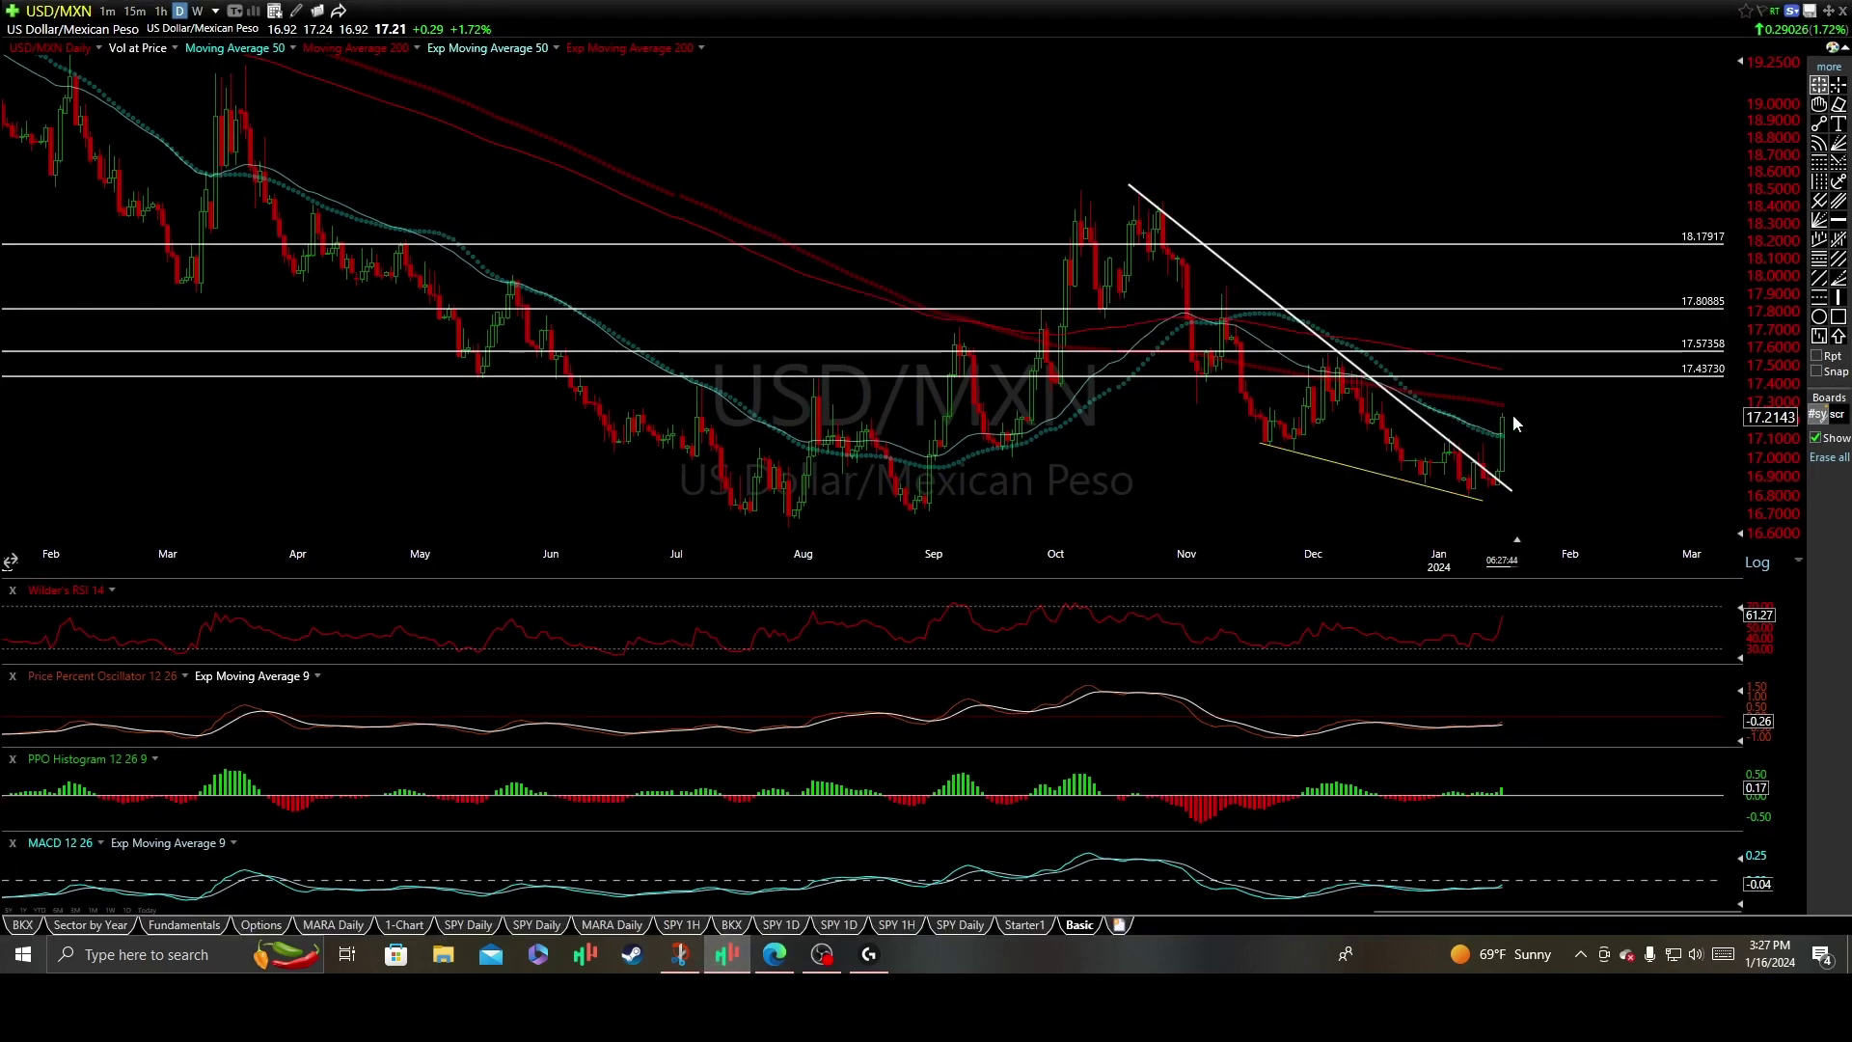
Measure the potential move from about 16.86 up to the horizontal levels at 17.43730, 17.80885 and 18.17917.
drag(1515, 424, 1513, 481)
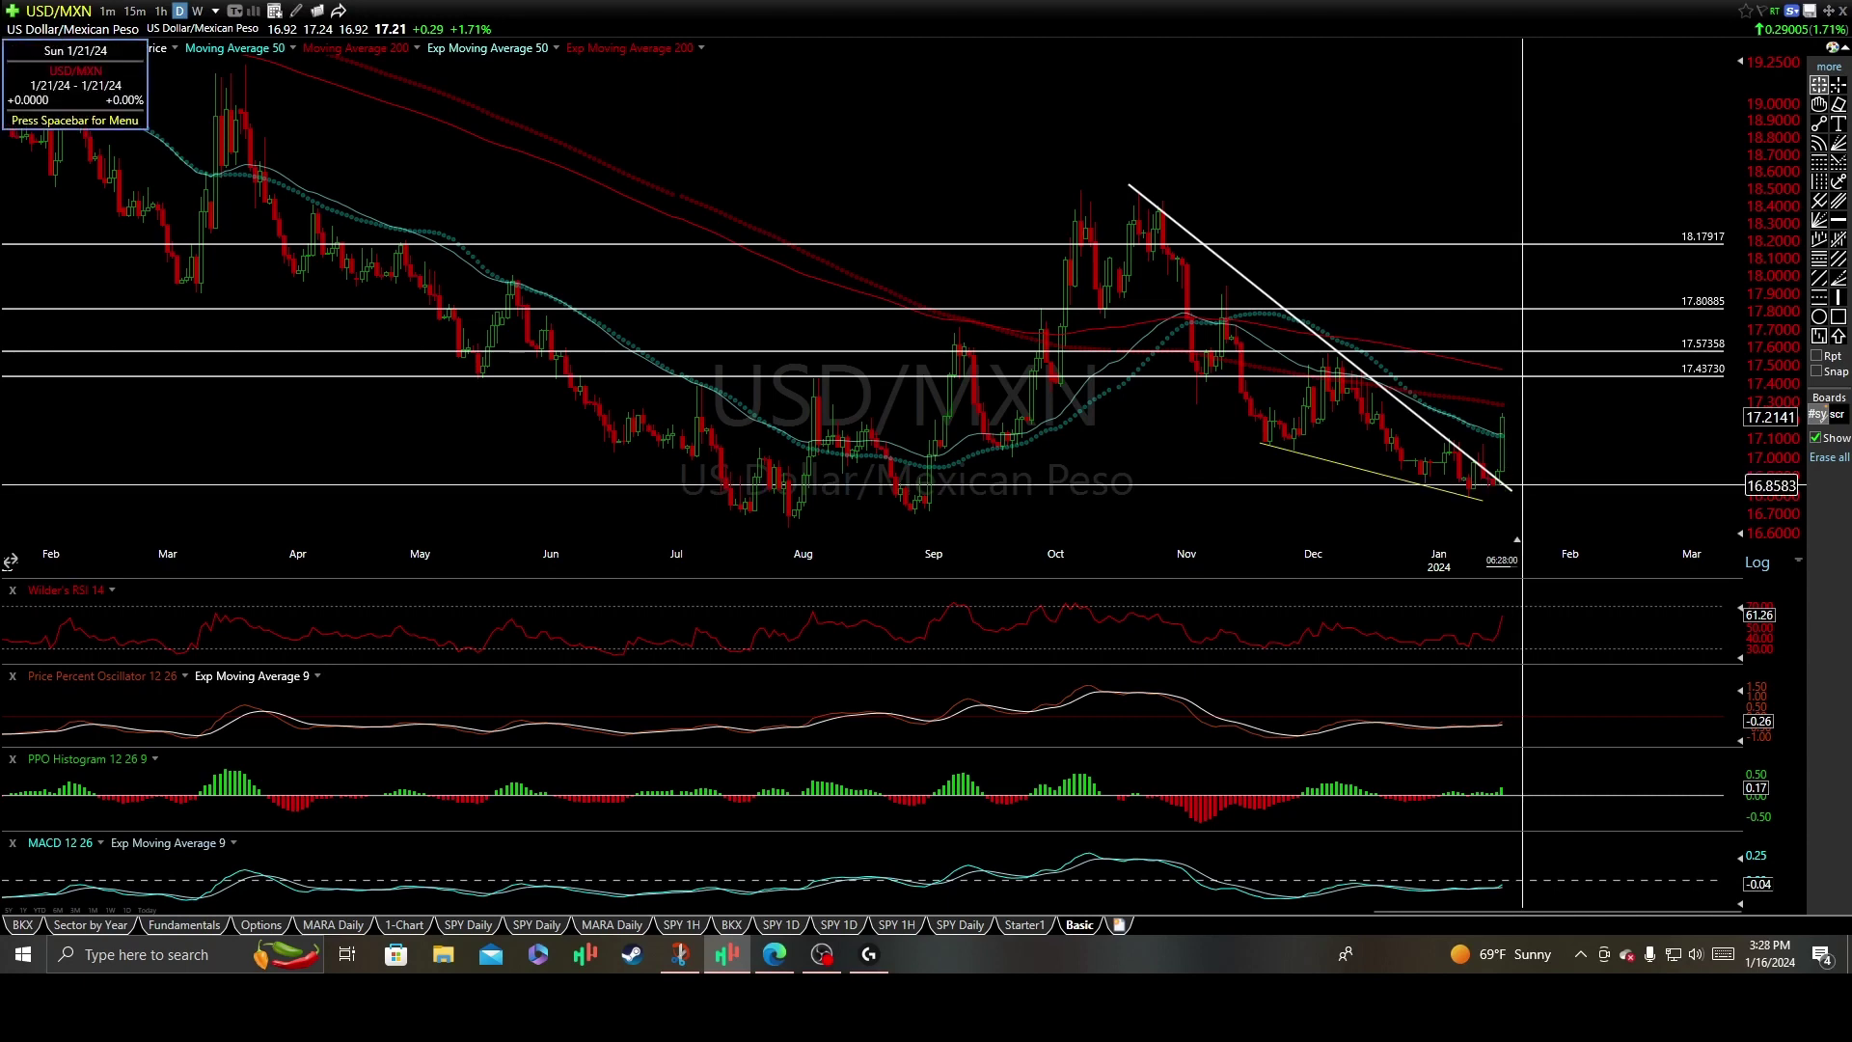
drag(1522, 485, 1604, 377)
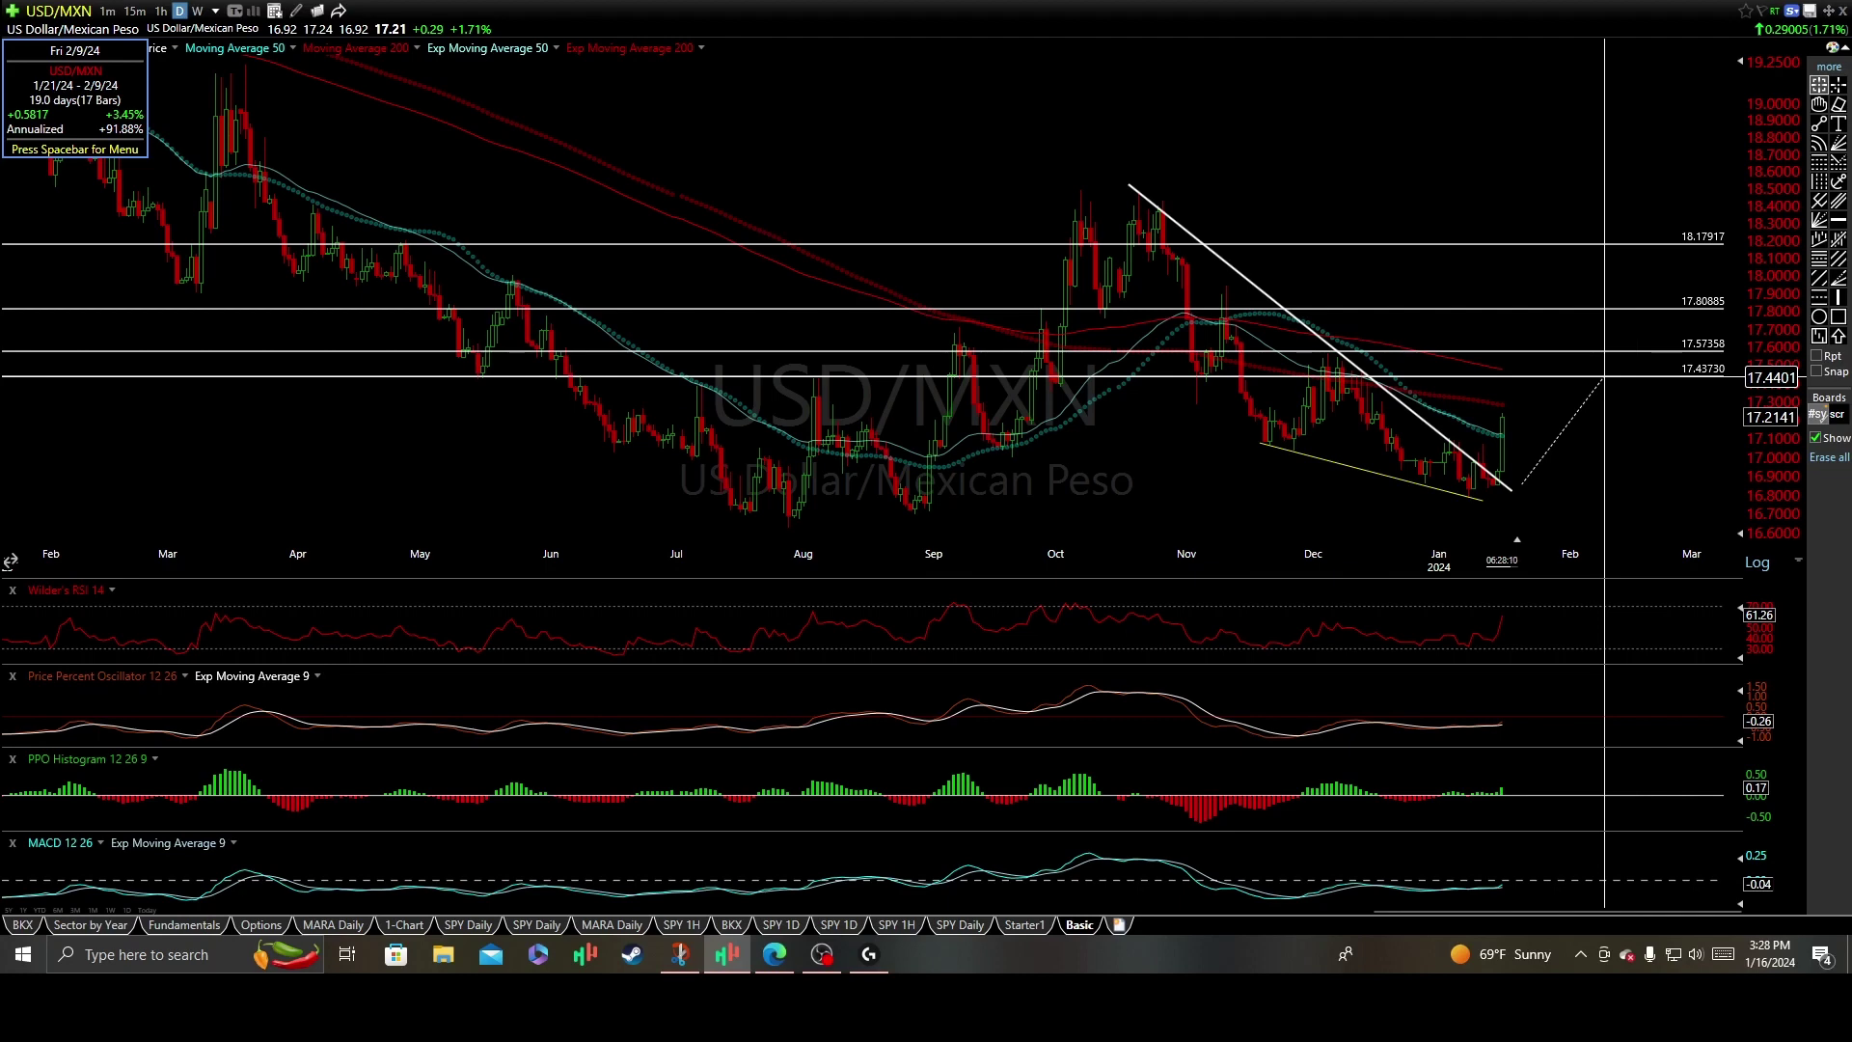
drag(1604, 377, 1638, 309)
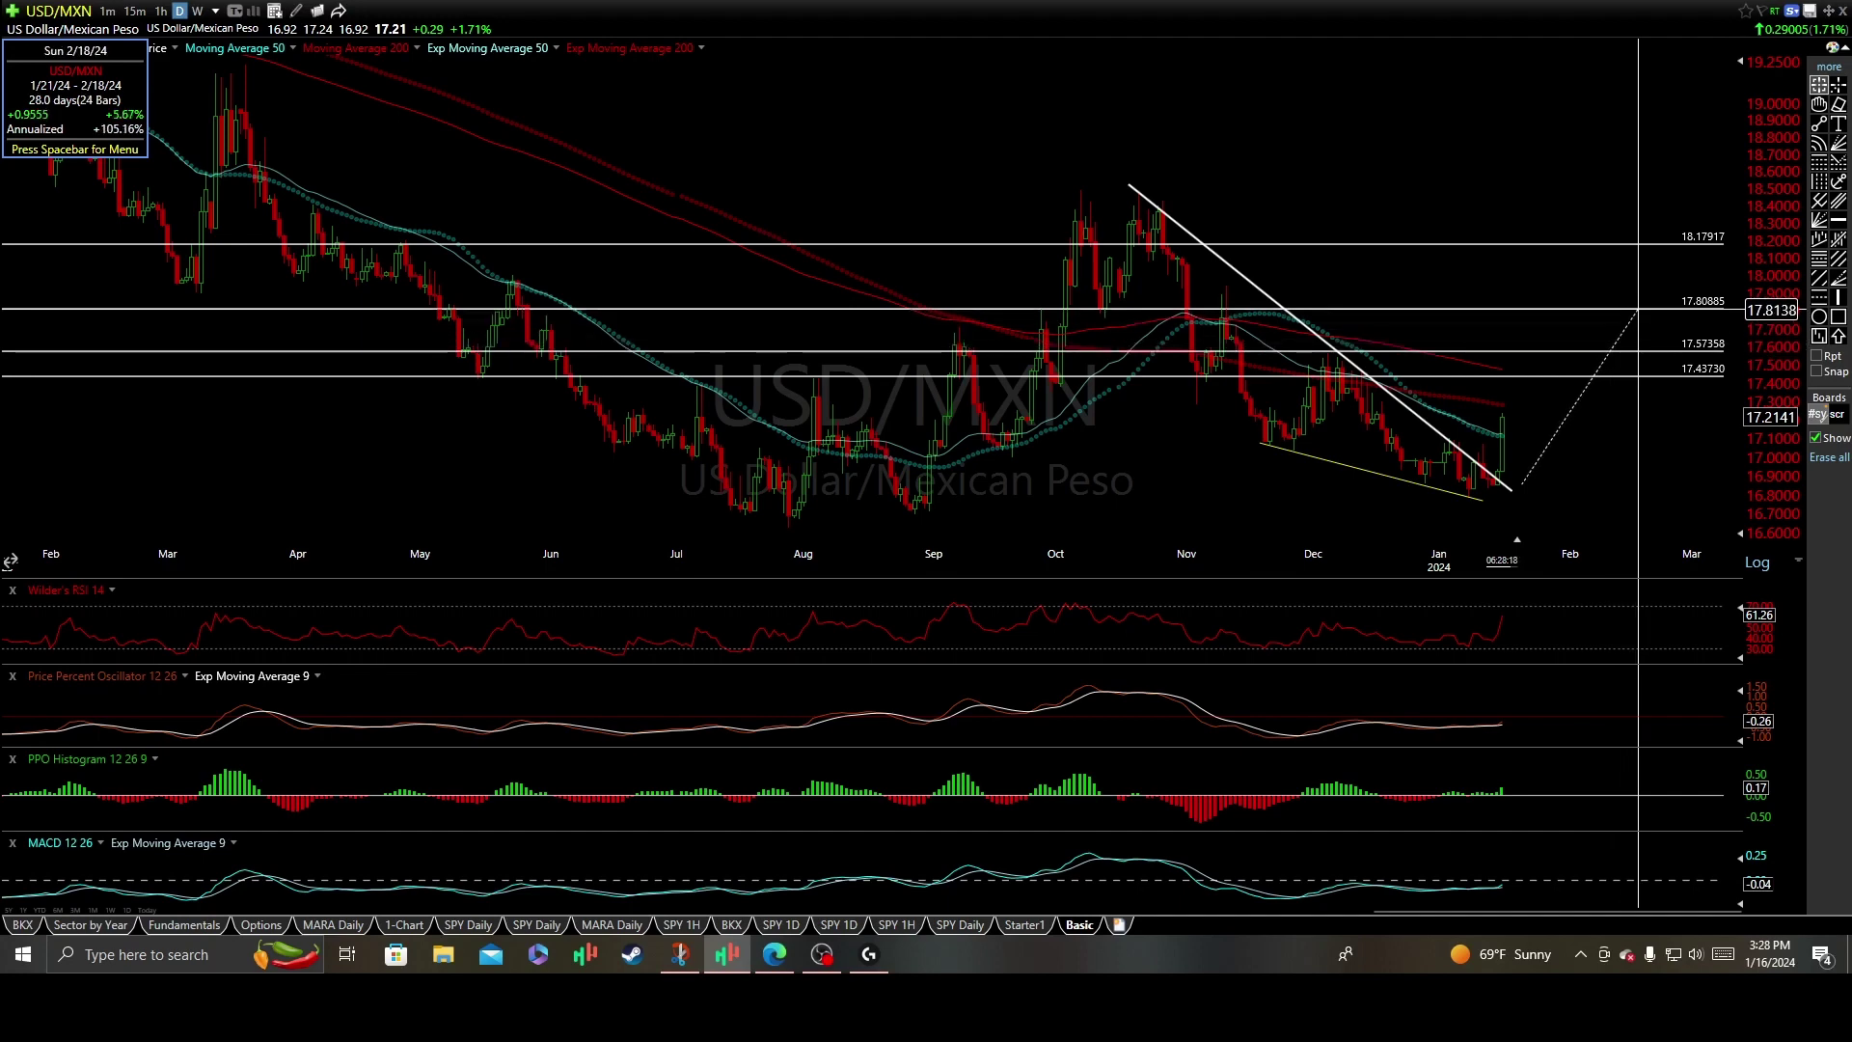
drag(1637, 308, 1663, 244)
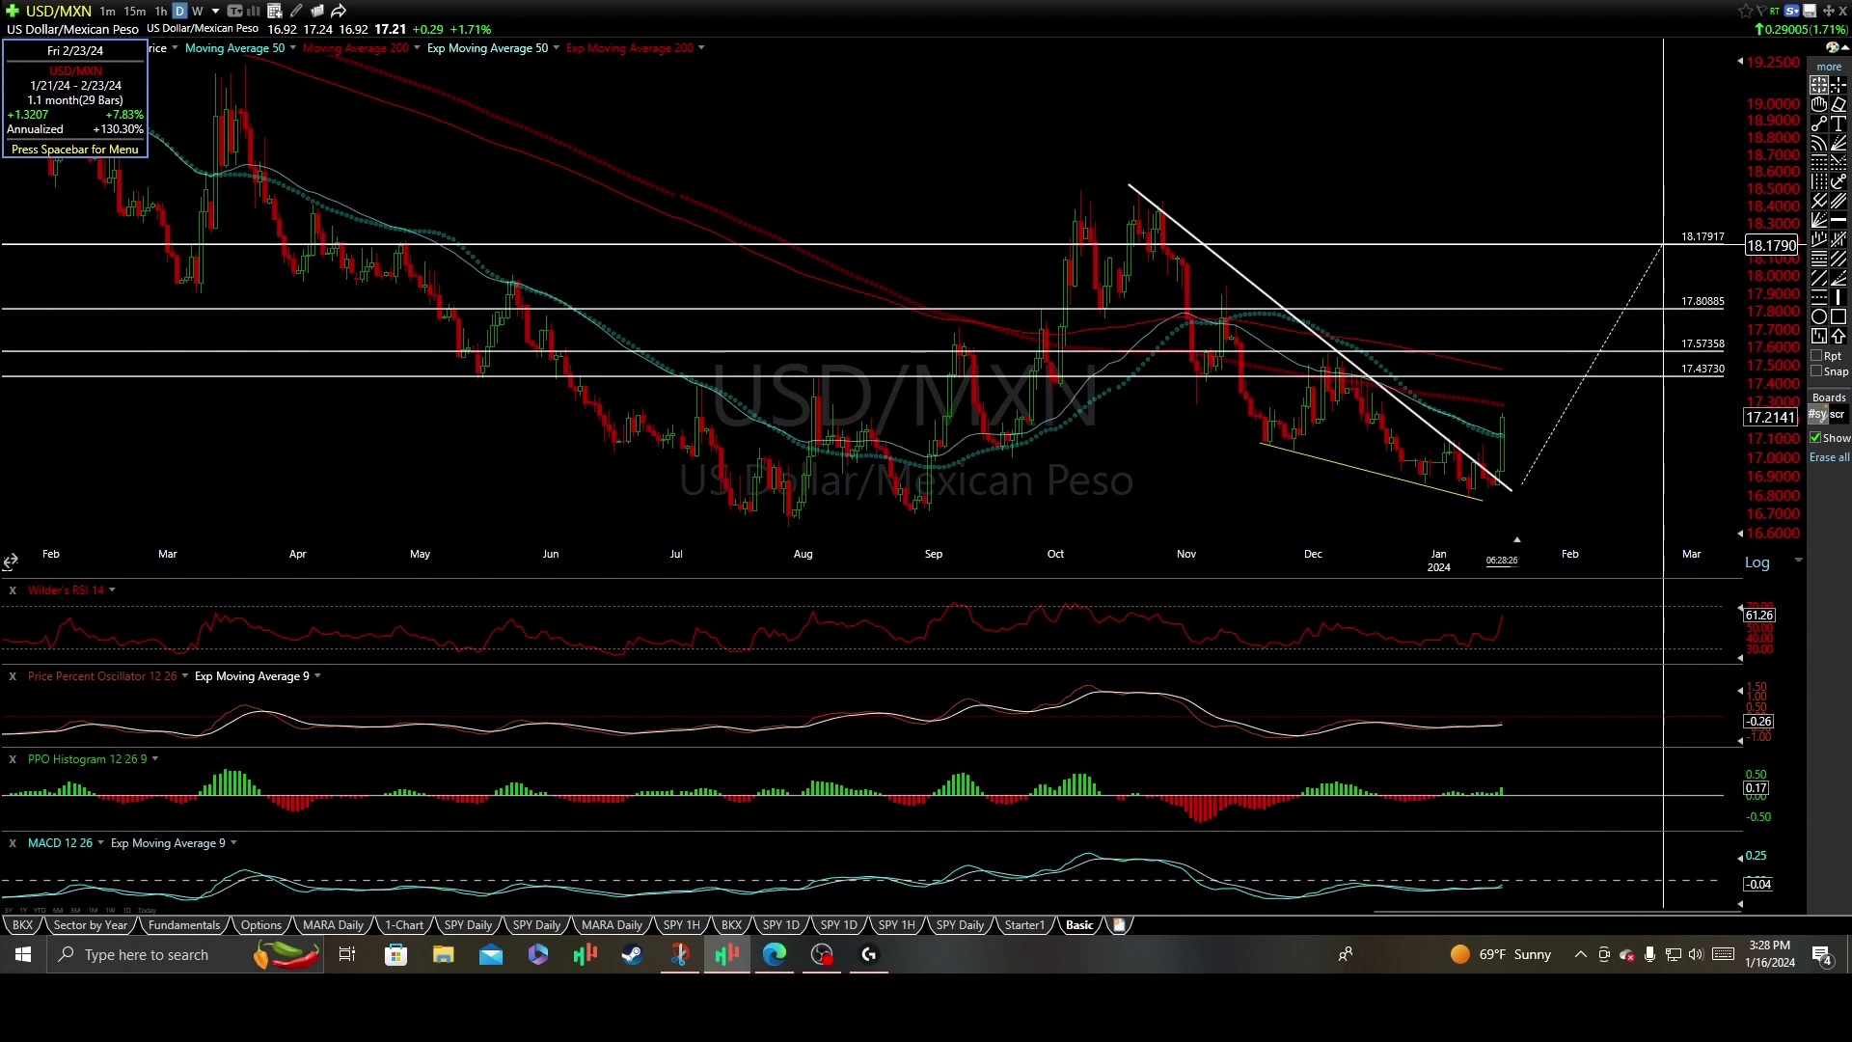
Switch to the MXN/USD weekly chart in the browser and circle in red the highs touching the descending trendline.
key(alt+Tab)
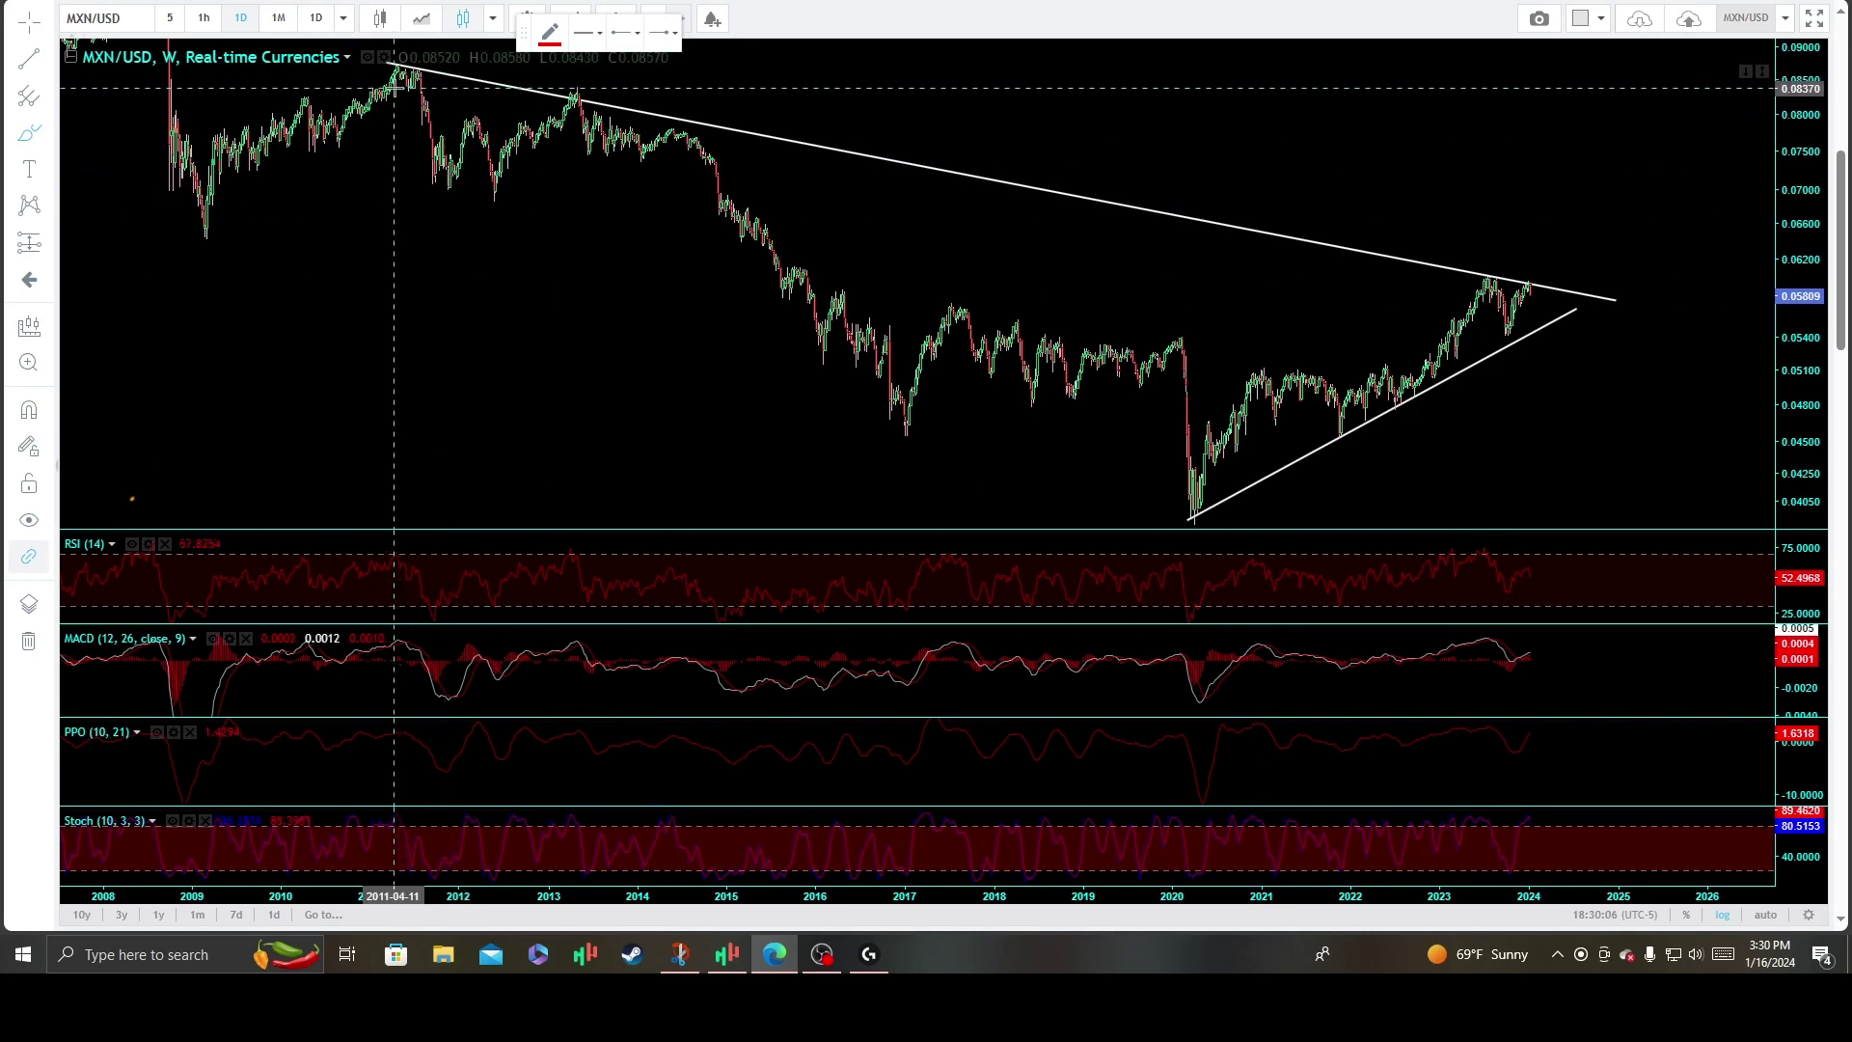
mouse_move(546, 75)
mouse_down()
mouse_move(631, 85)
mouse_move(545, 88)
mouse_up()
mouse_move(374, 67)
mouse_down()
mouse_move(421, 69)
mouse_move(378, 65)
mouse_up()
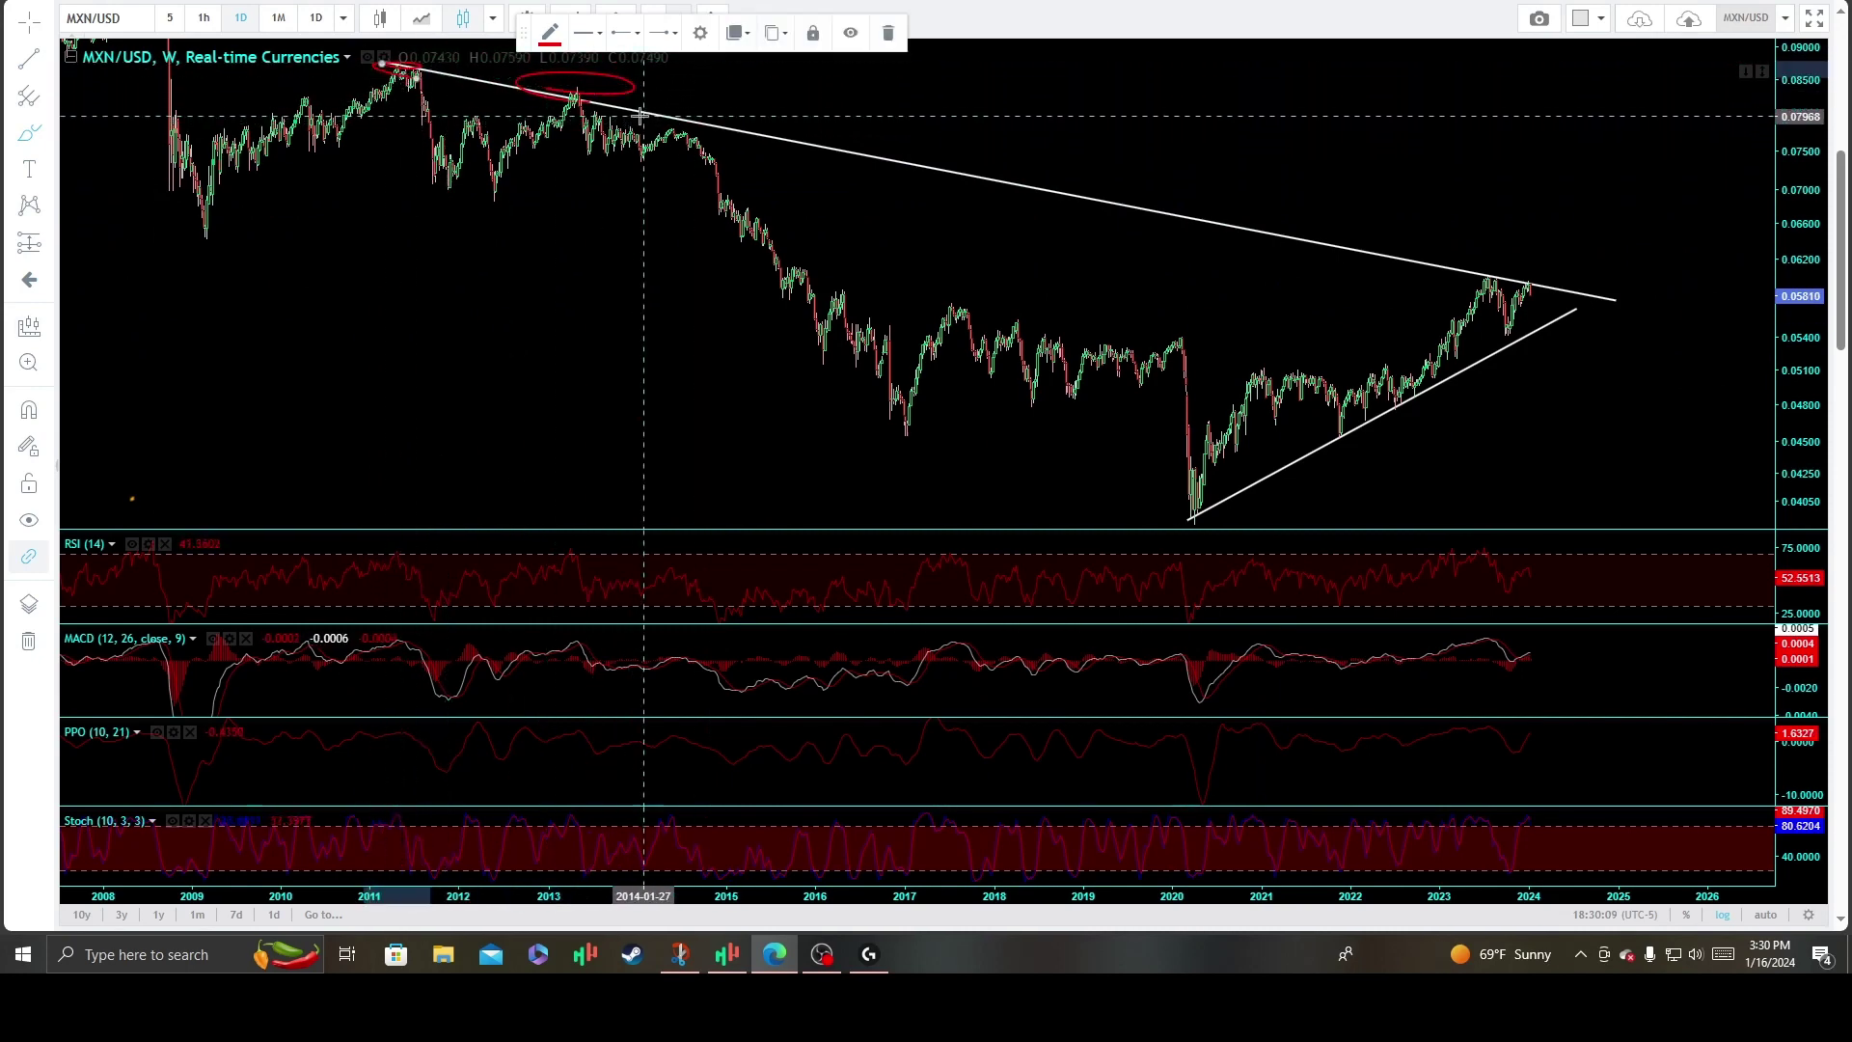
drag(1499, 273, 1617, 301)
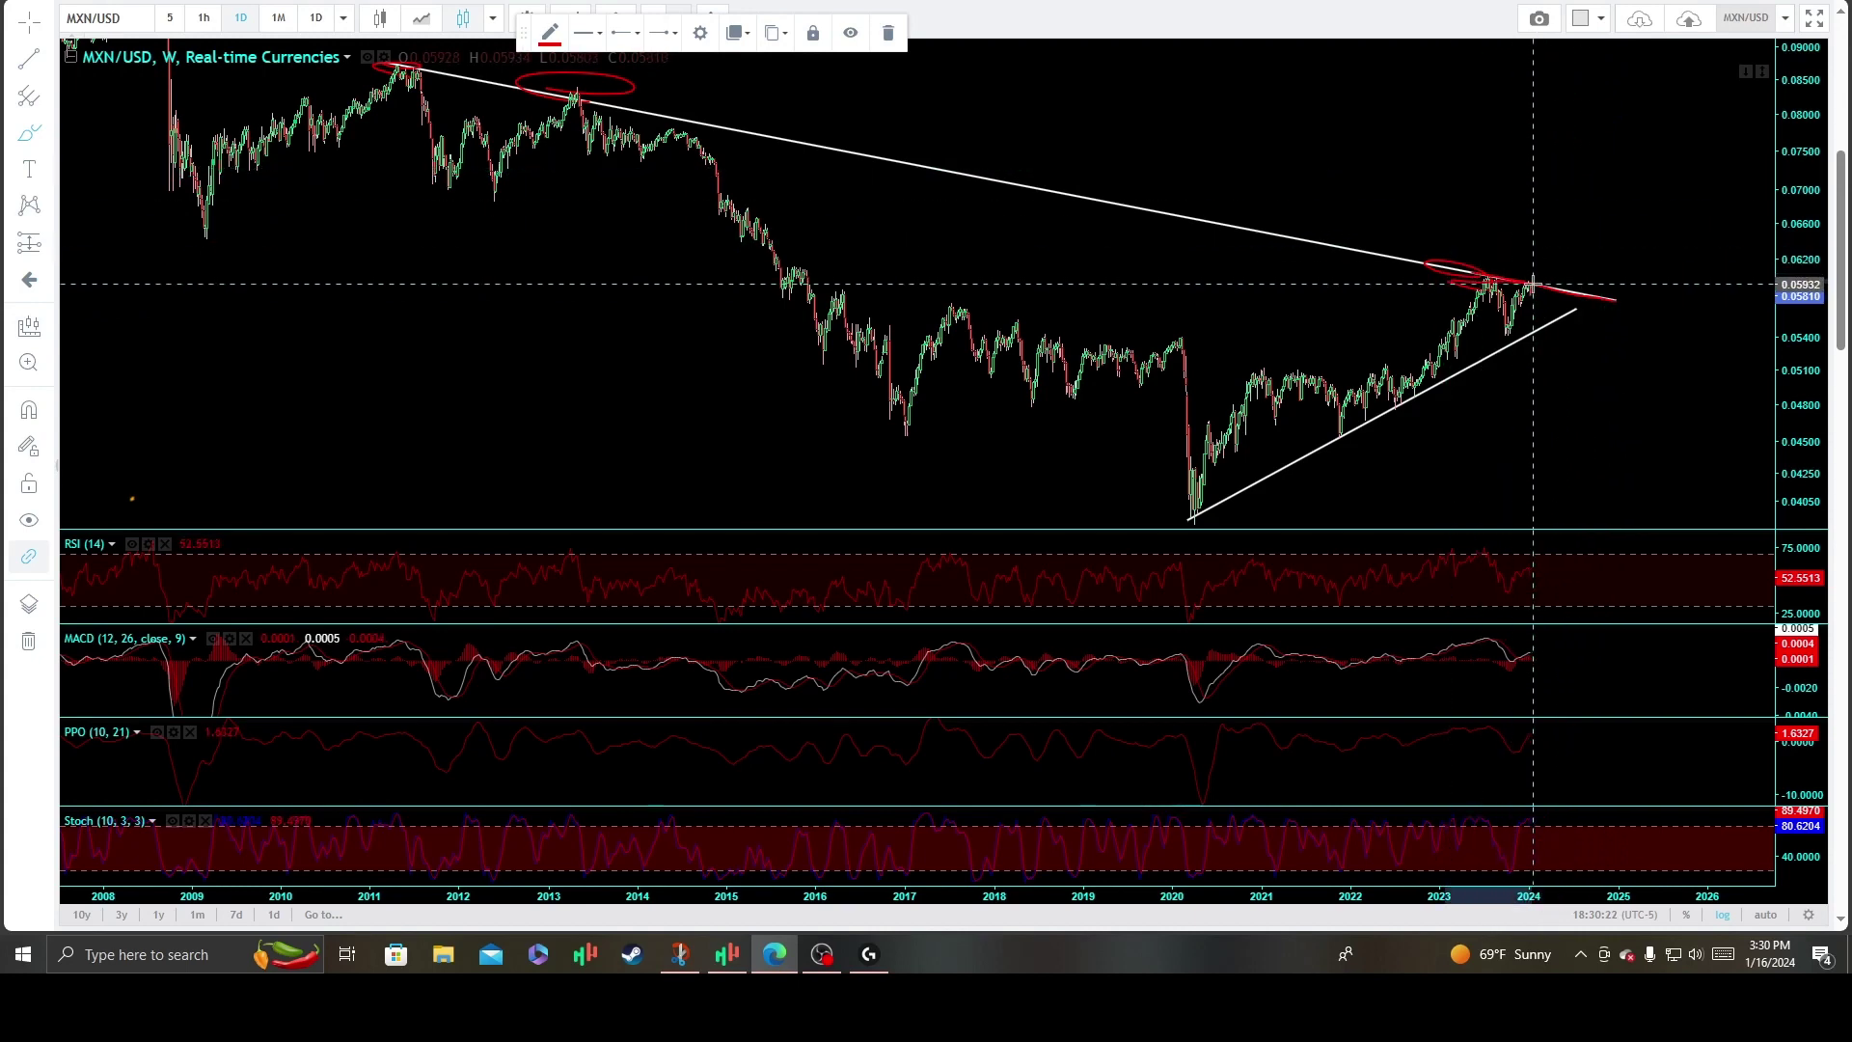
Draw short declining red lines over the latest RSI, MACD and PPO highs and mark the latest Stochastic turn.
click(1480, 542)
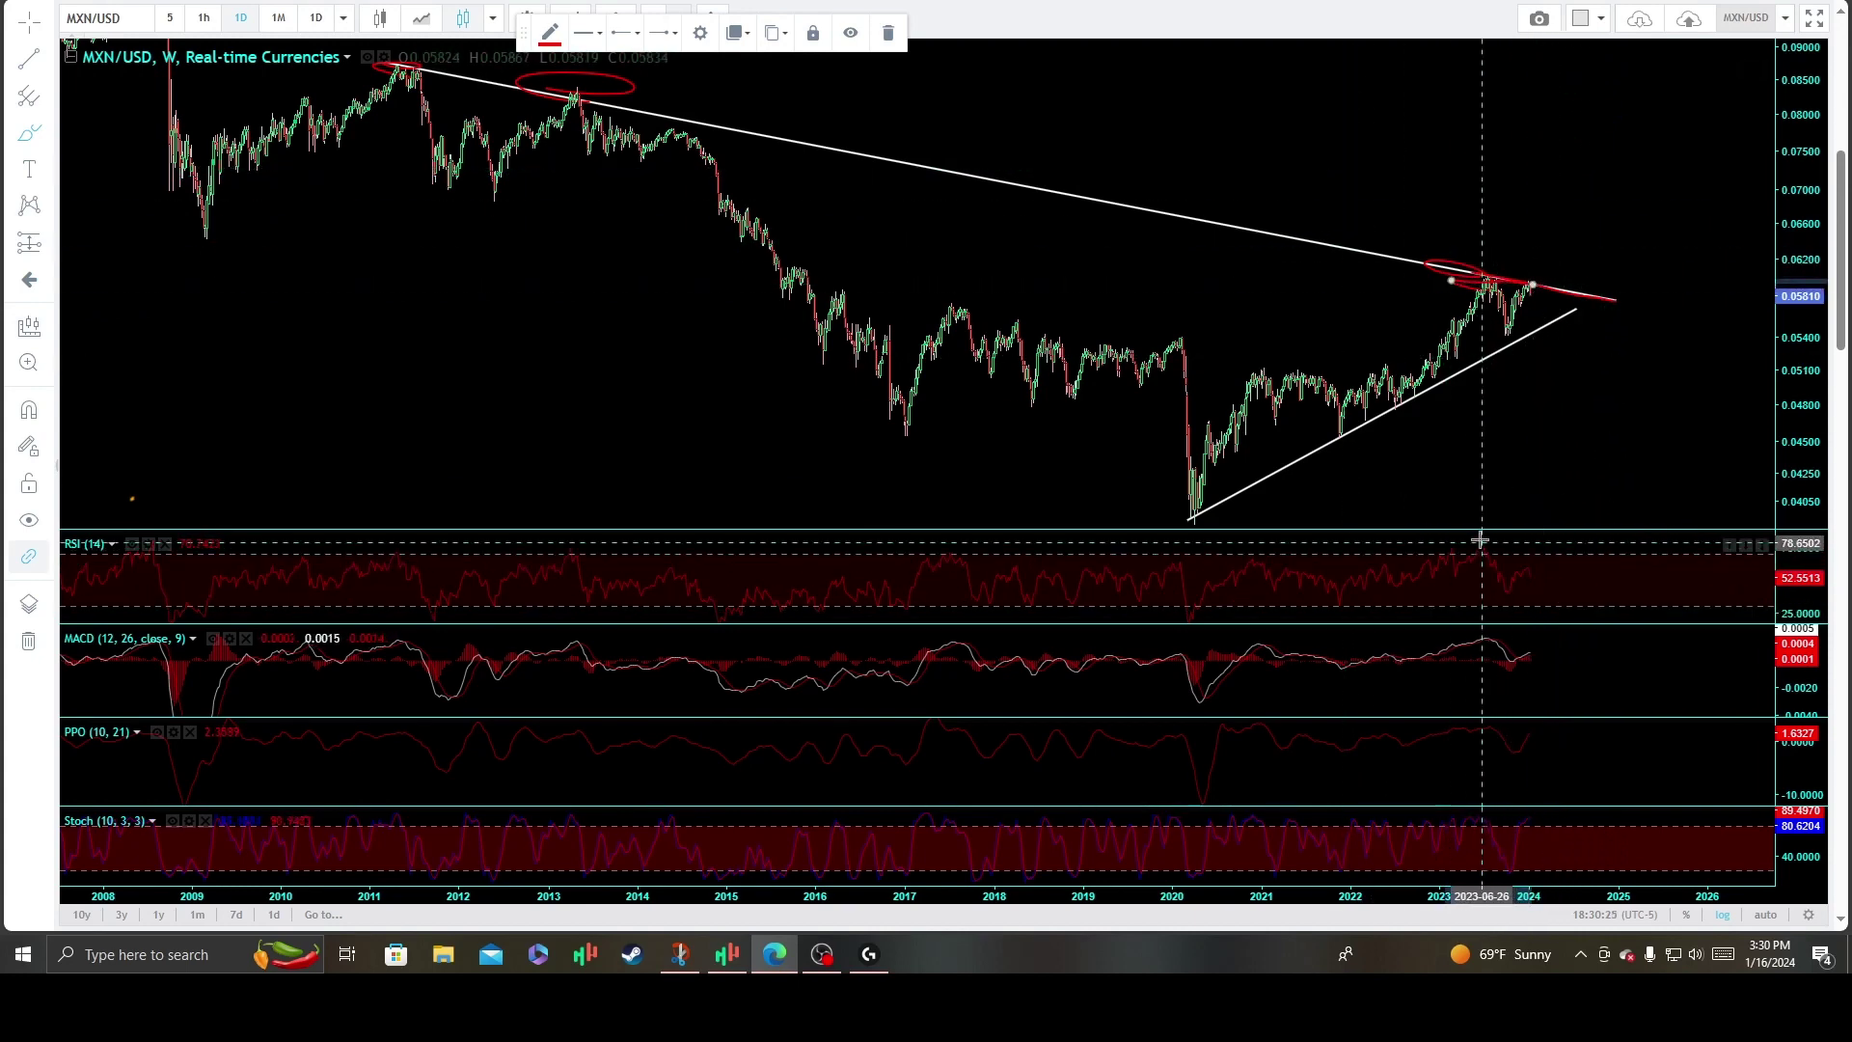
click(1528, 566)
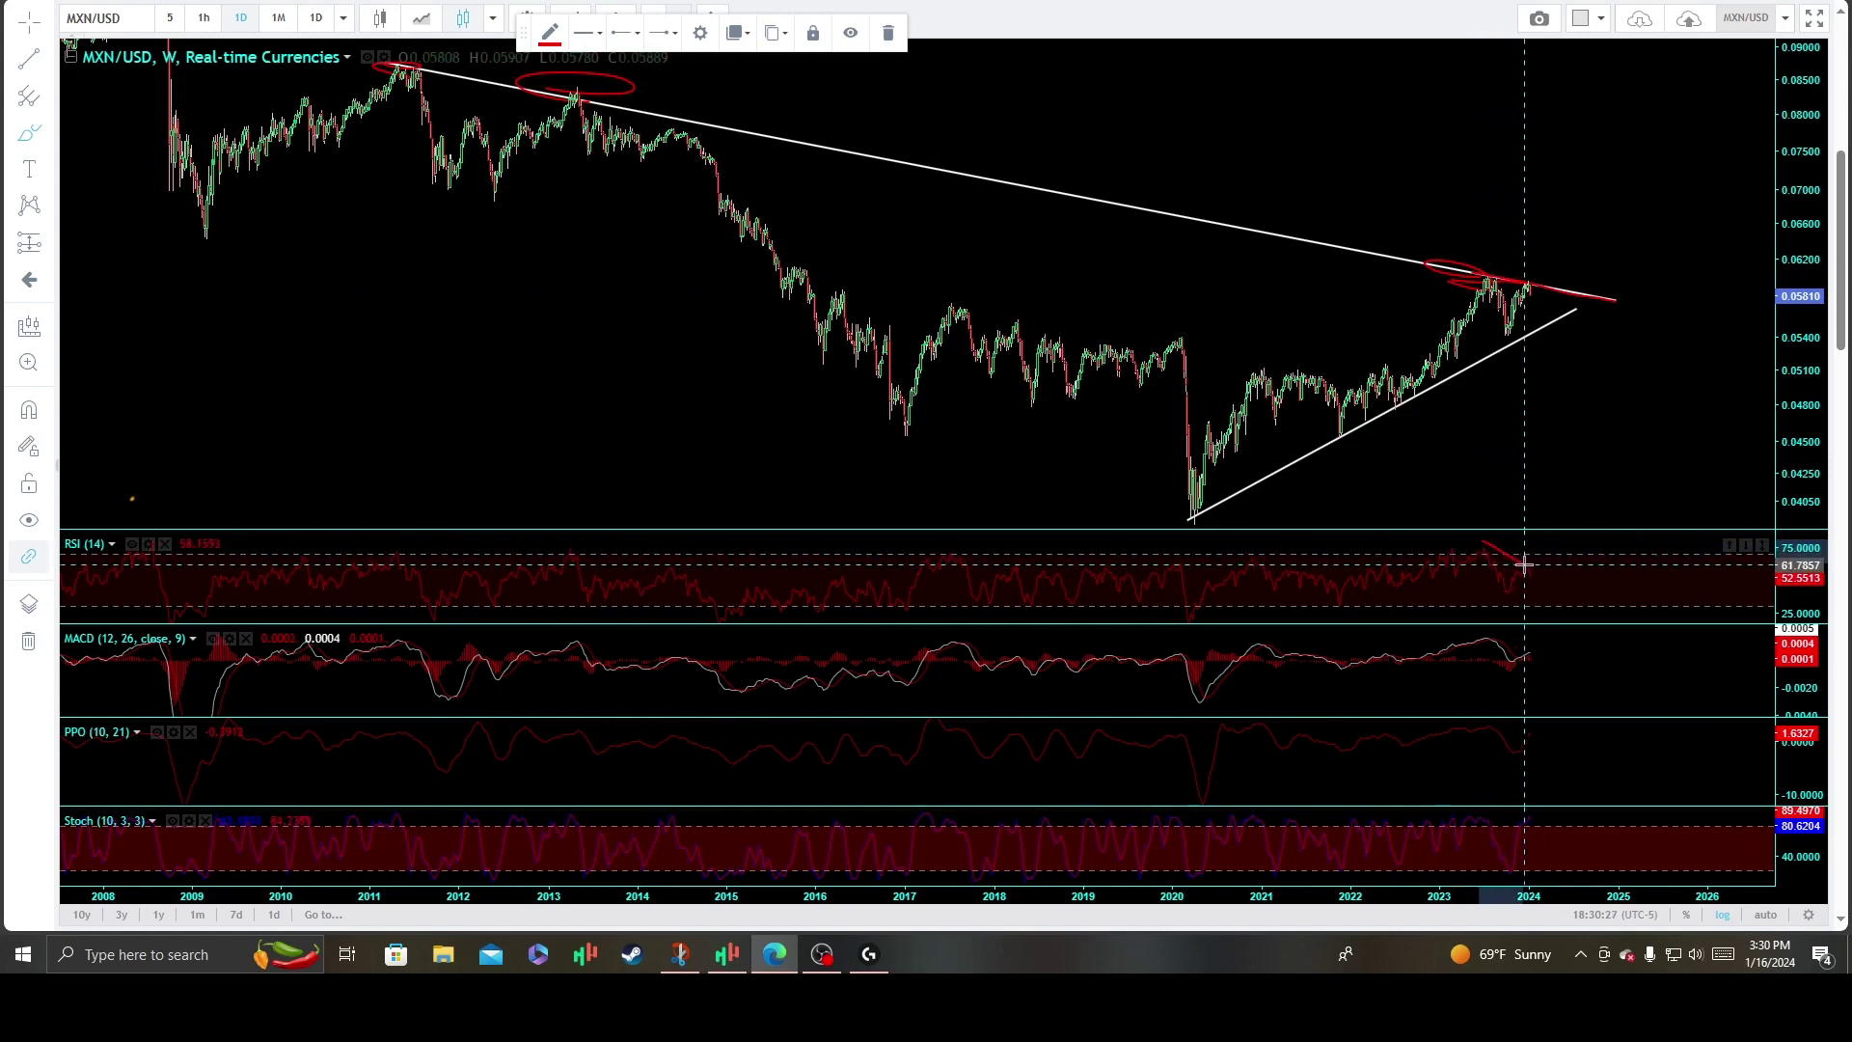
click(1540, 651)
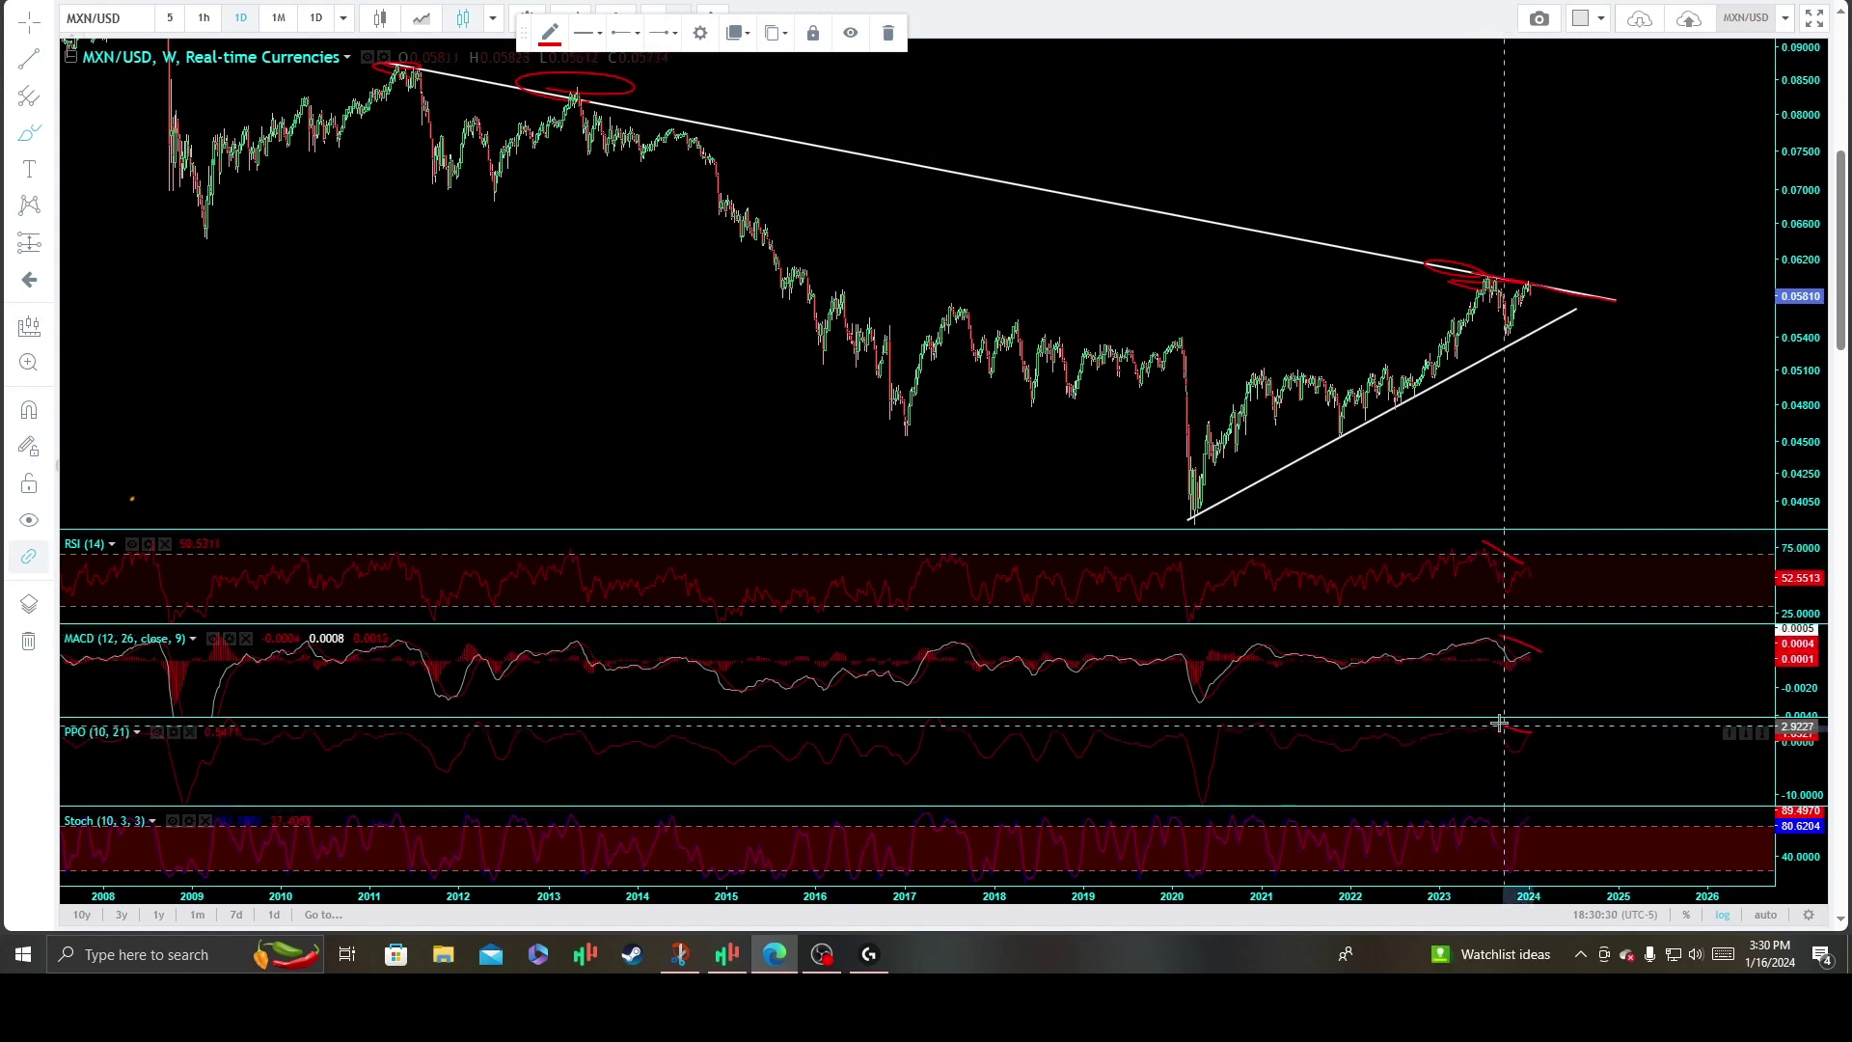
drag(1486, 721, 1532, 733)
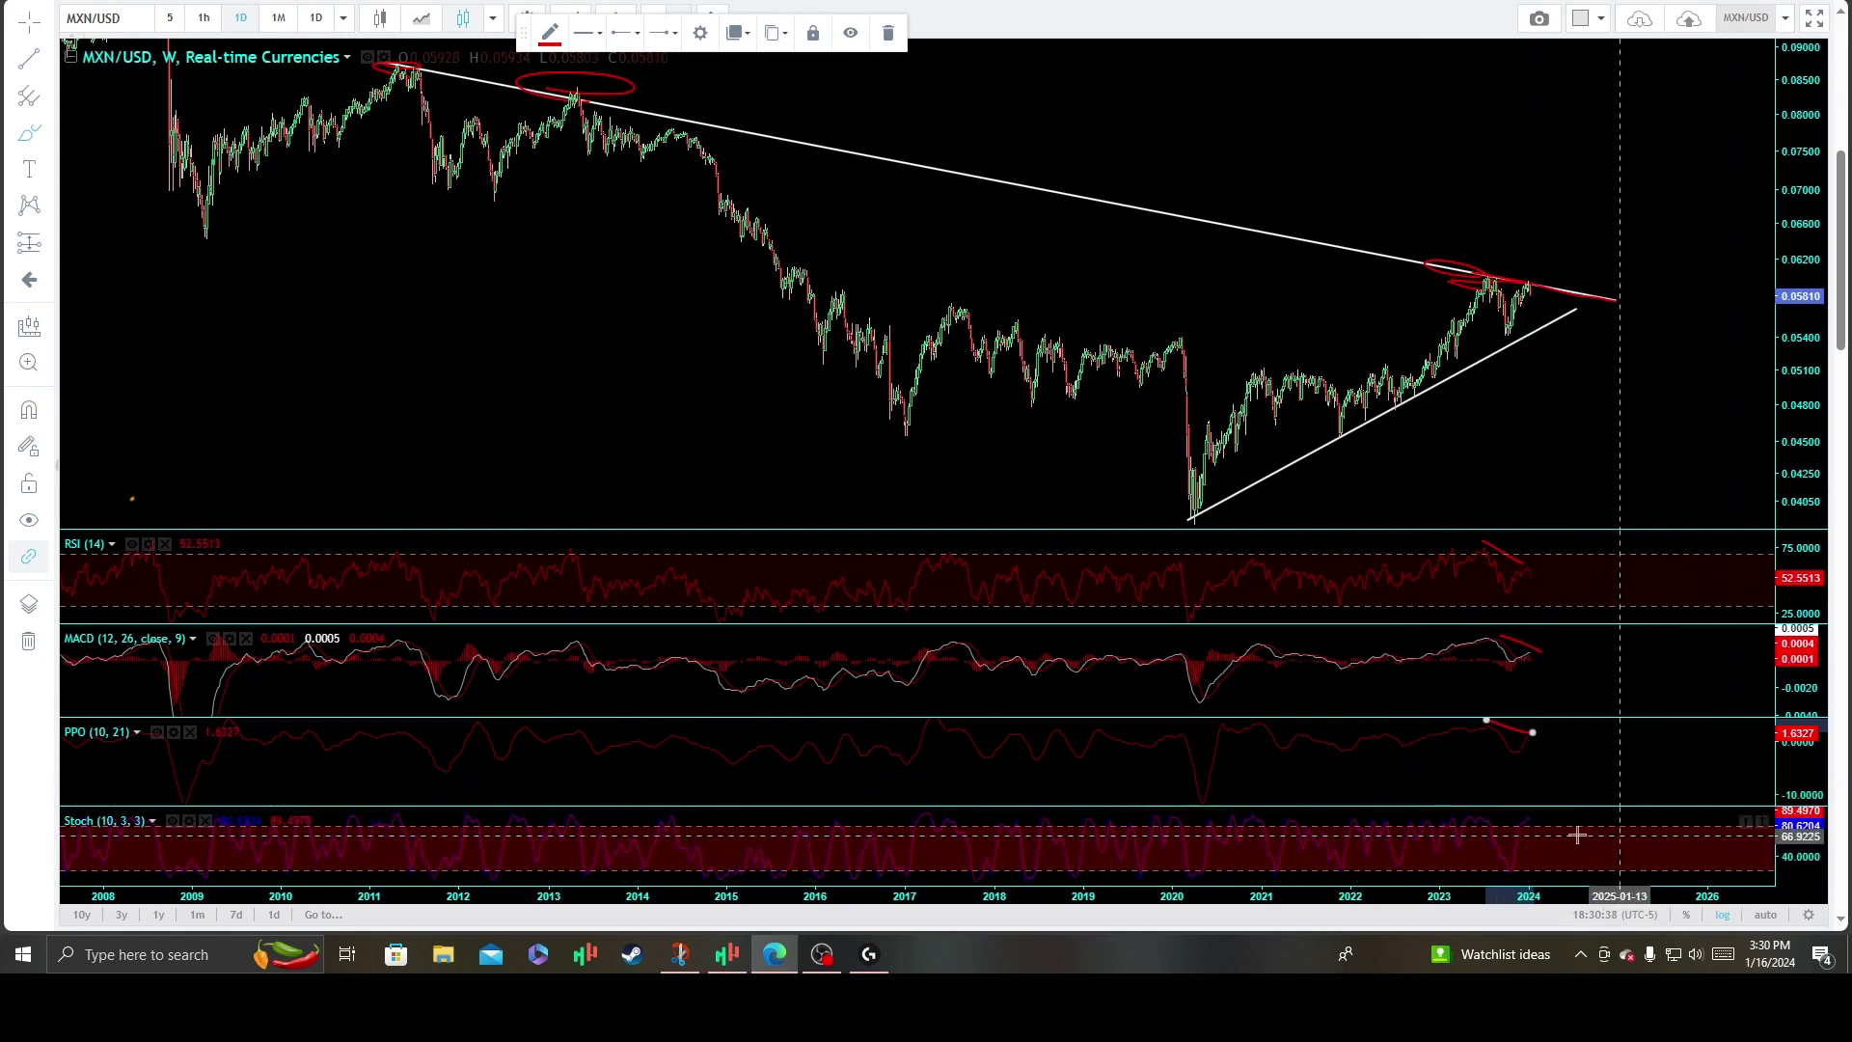
drag(1520, 826, 1533, 836)
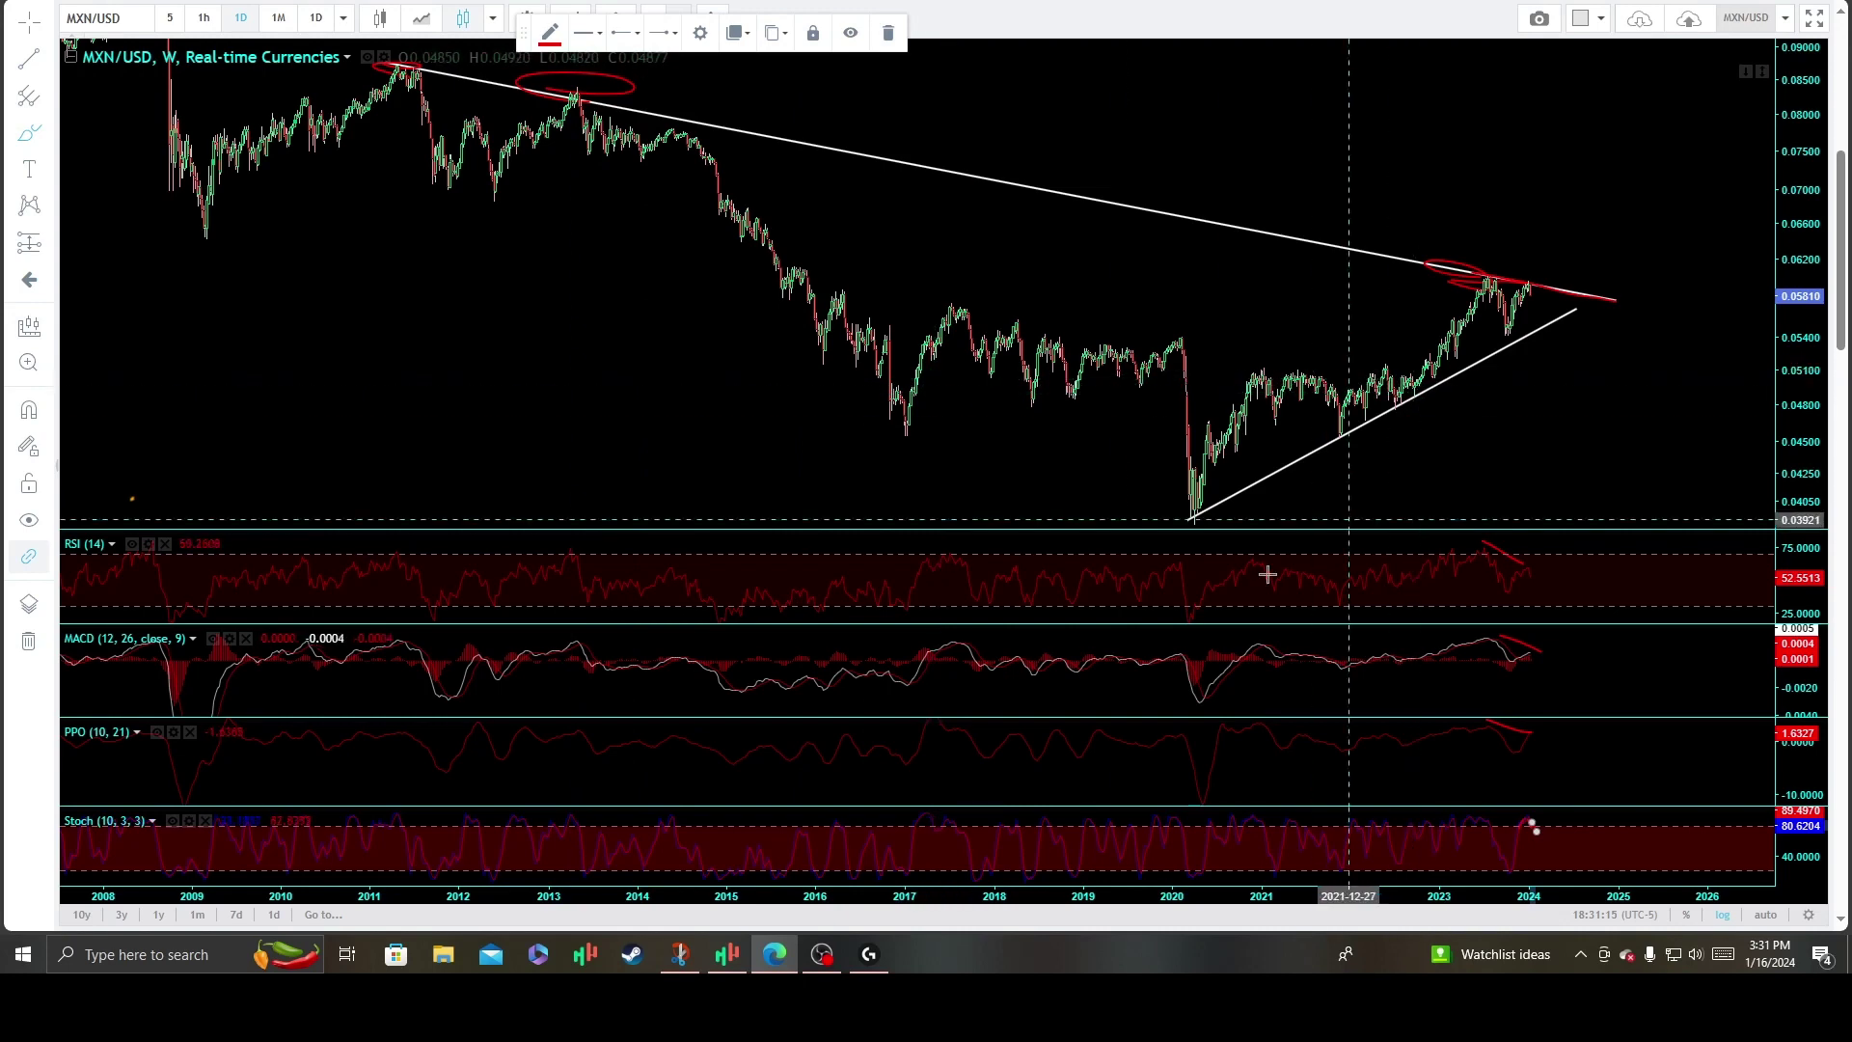
Circle the 2020 low, trace the ascending support line in red and sketch a price decline toward it.
drag(1190, 517, 1259, 480)
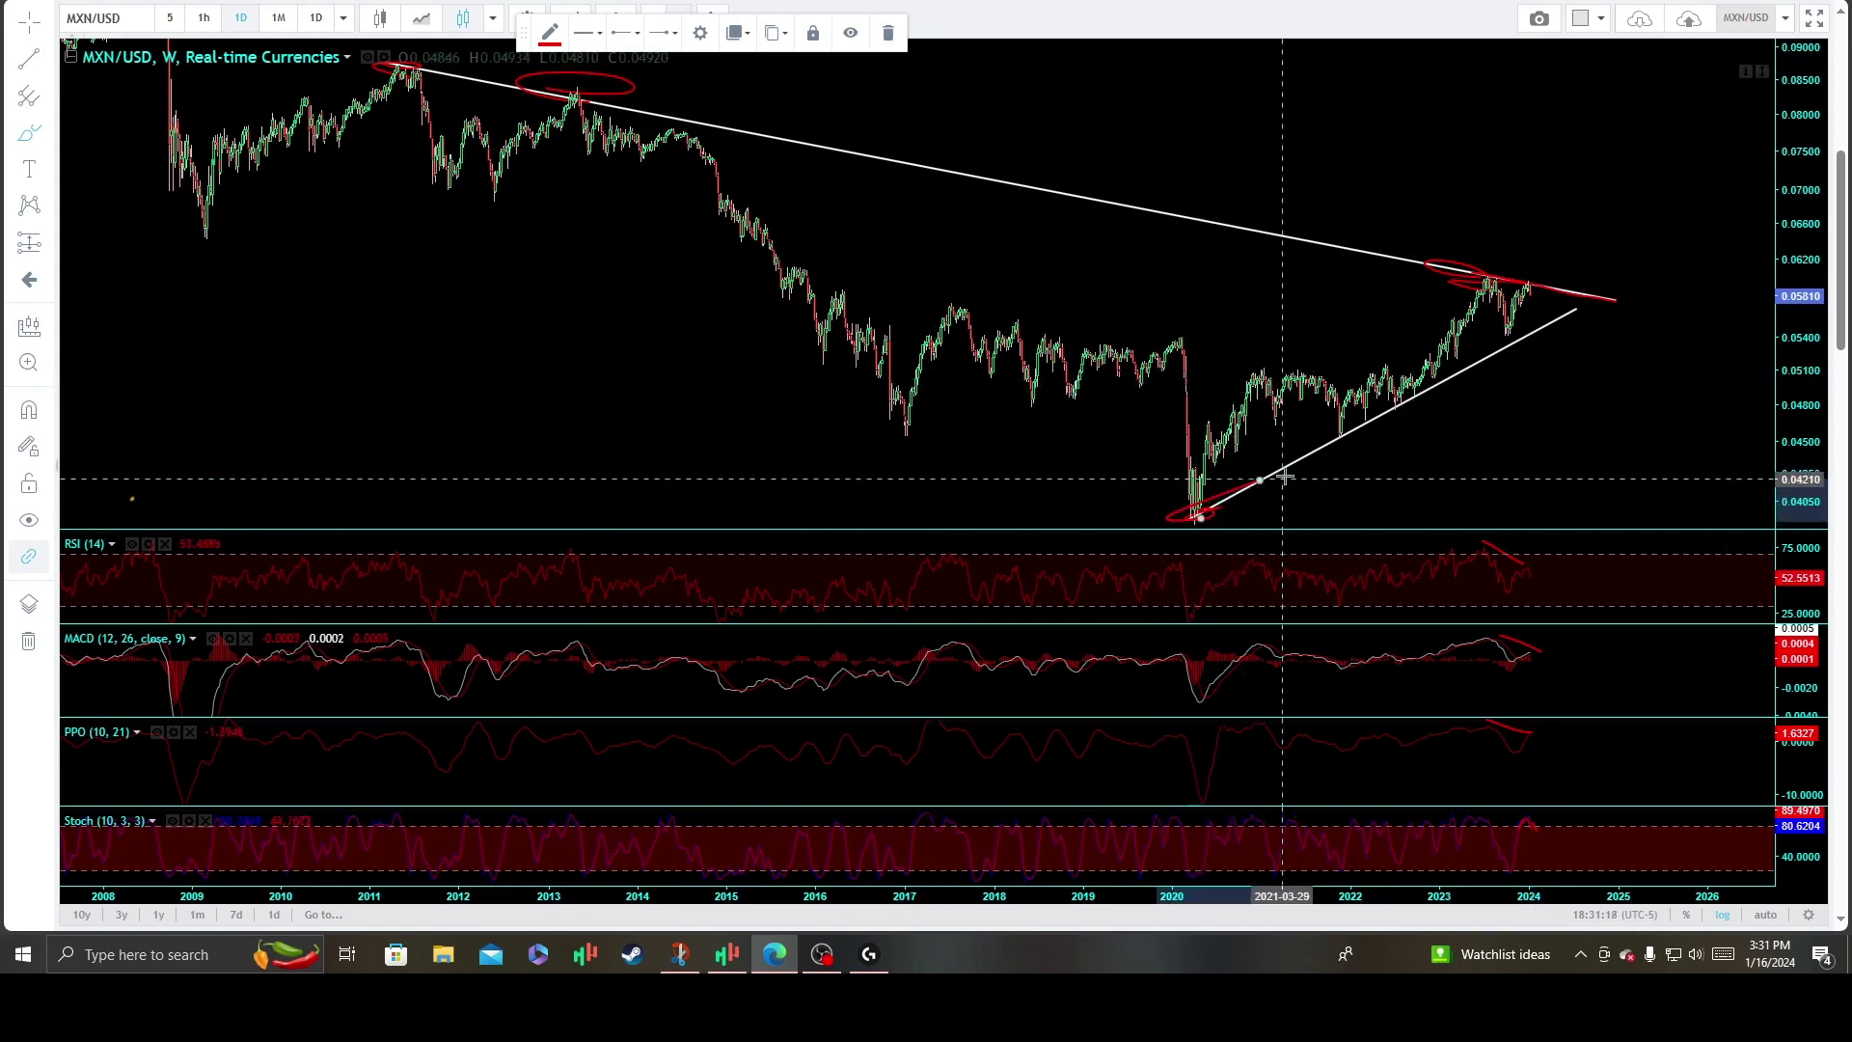
drag(1344, 437, 1577, 306)
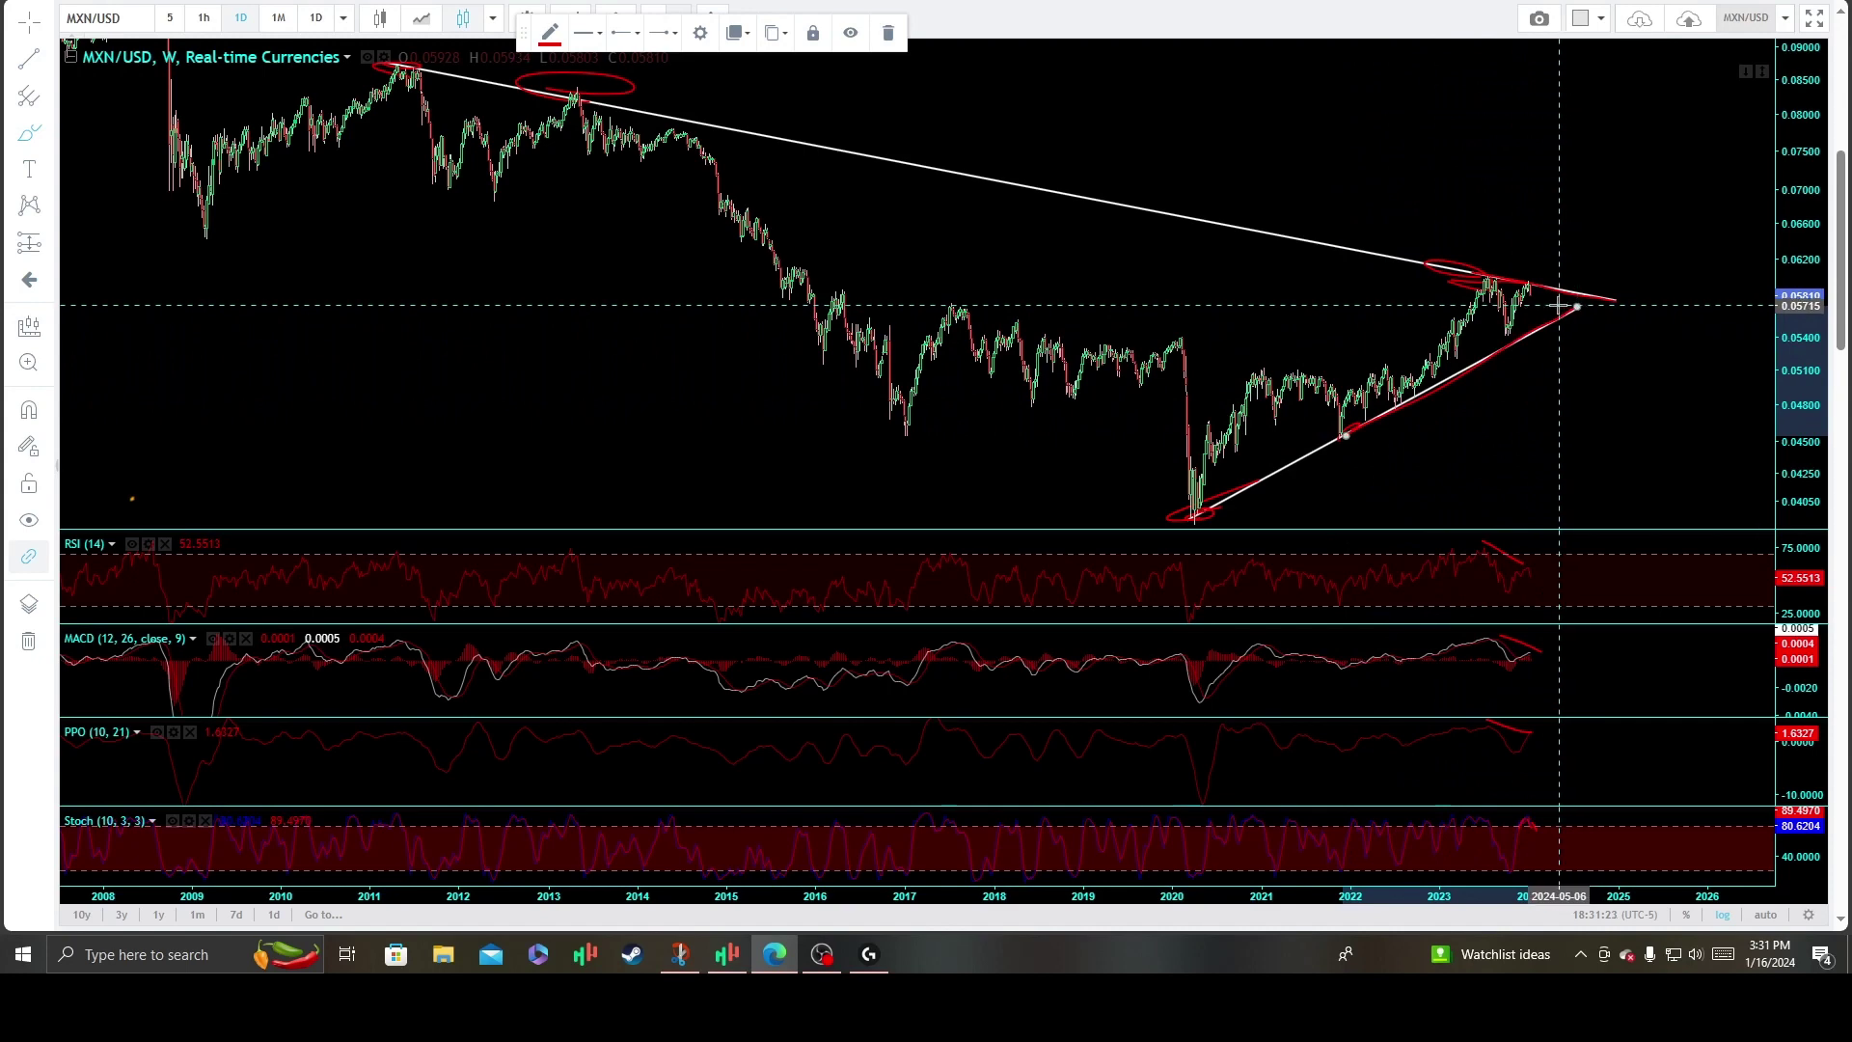
drag(1550, 289, 1557, 318)
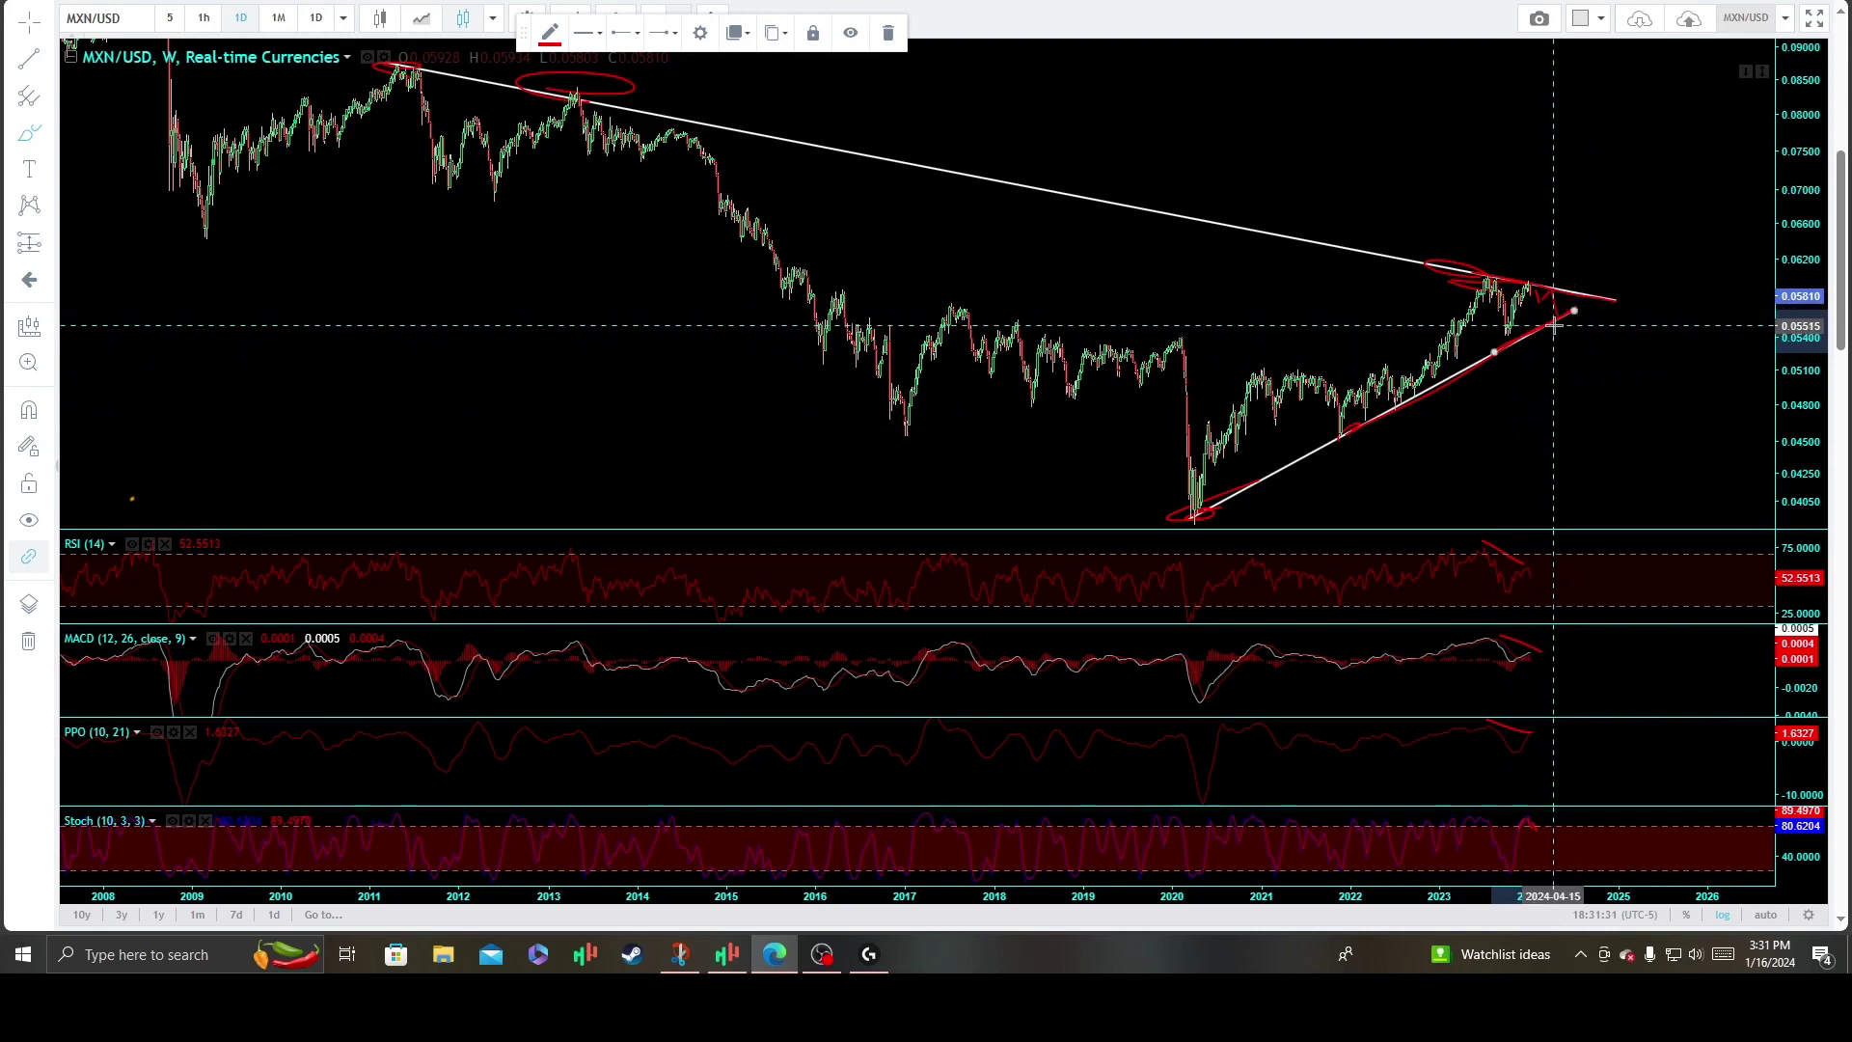
Draw a horizontal red line from the support line near early 2024 and sketch a drop below it with a rebound.
mouse_move(1544, 325)
mouse_down()
mouse_move(1632, 309)
mouse_move(1777, 327)
mouse_move(1660, 329)
mouse_up()
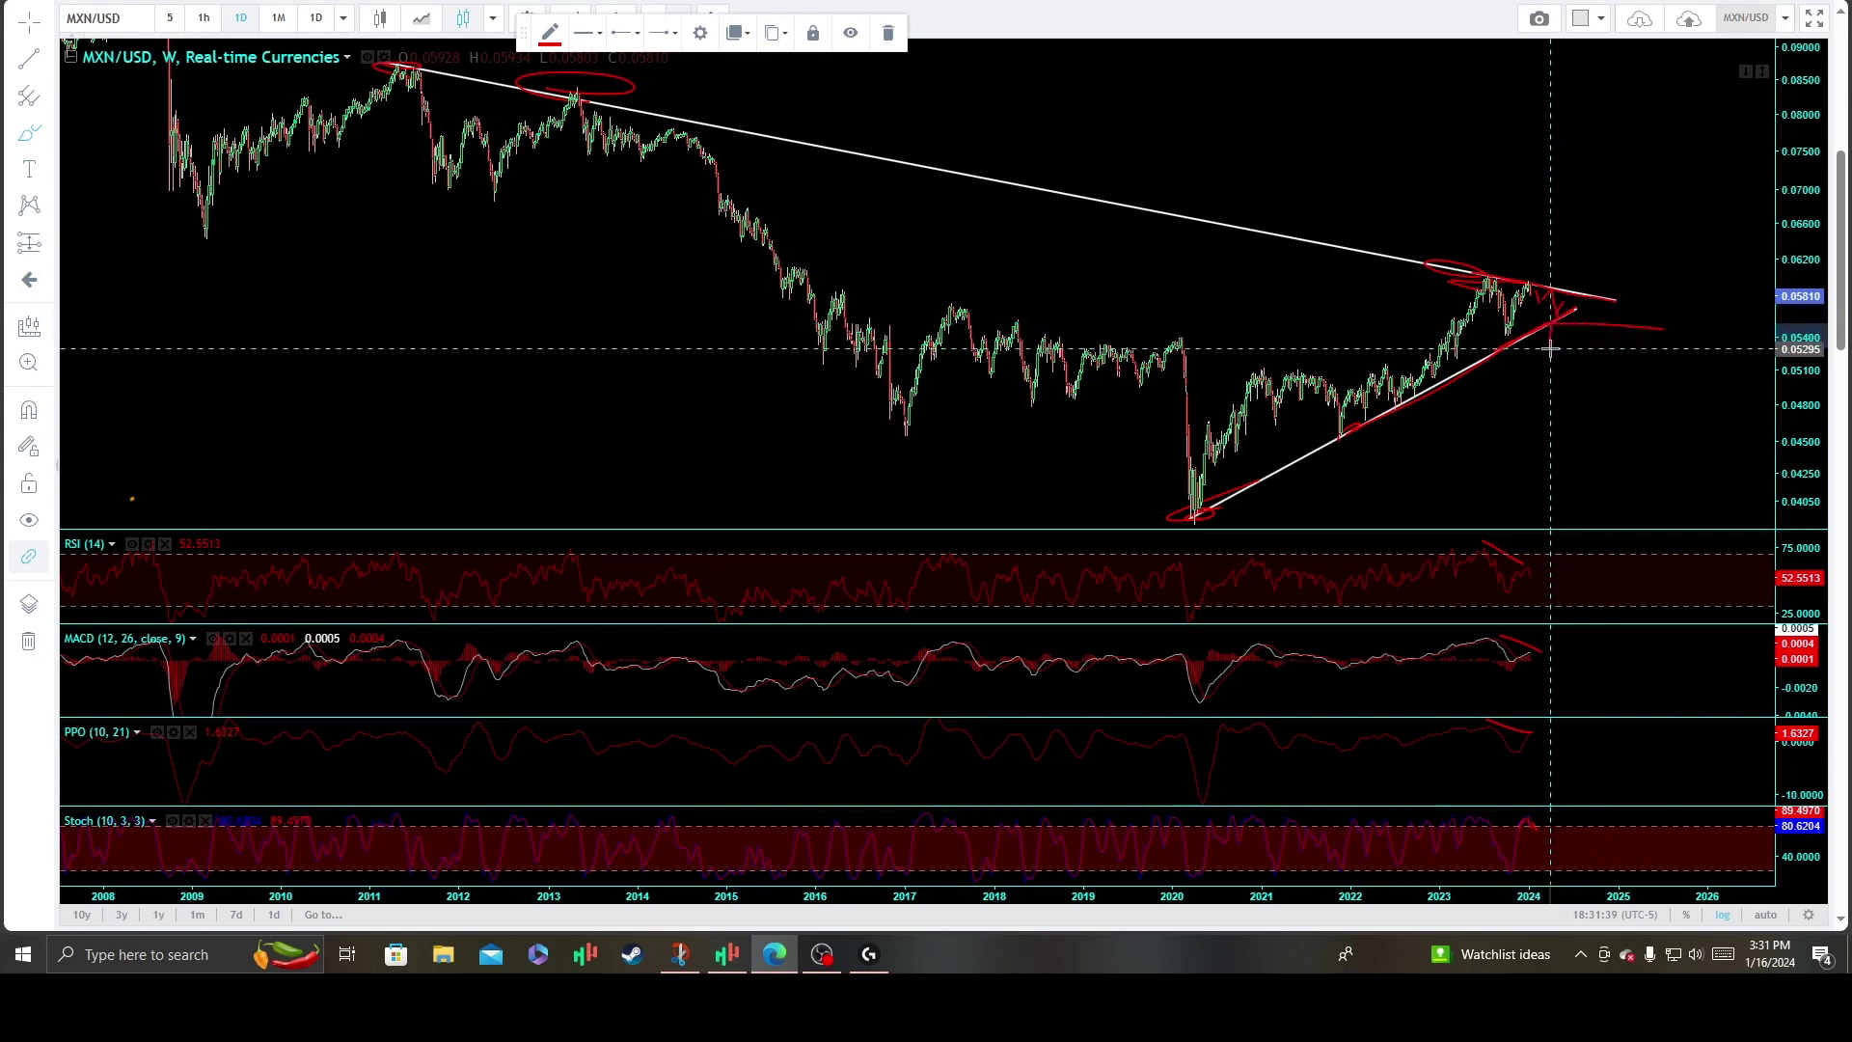
drag(1552, 344, 1552, 344)
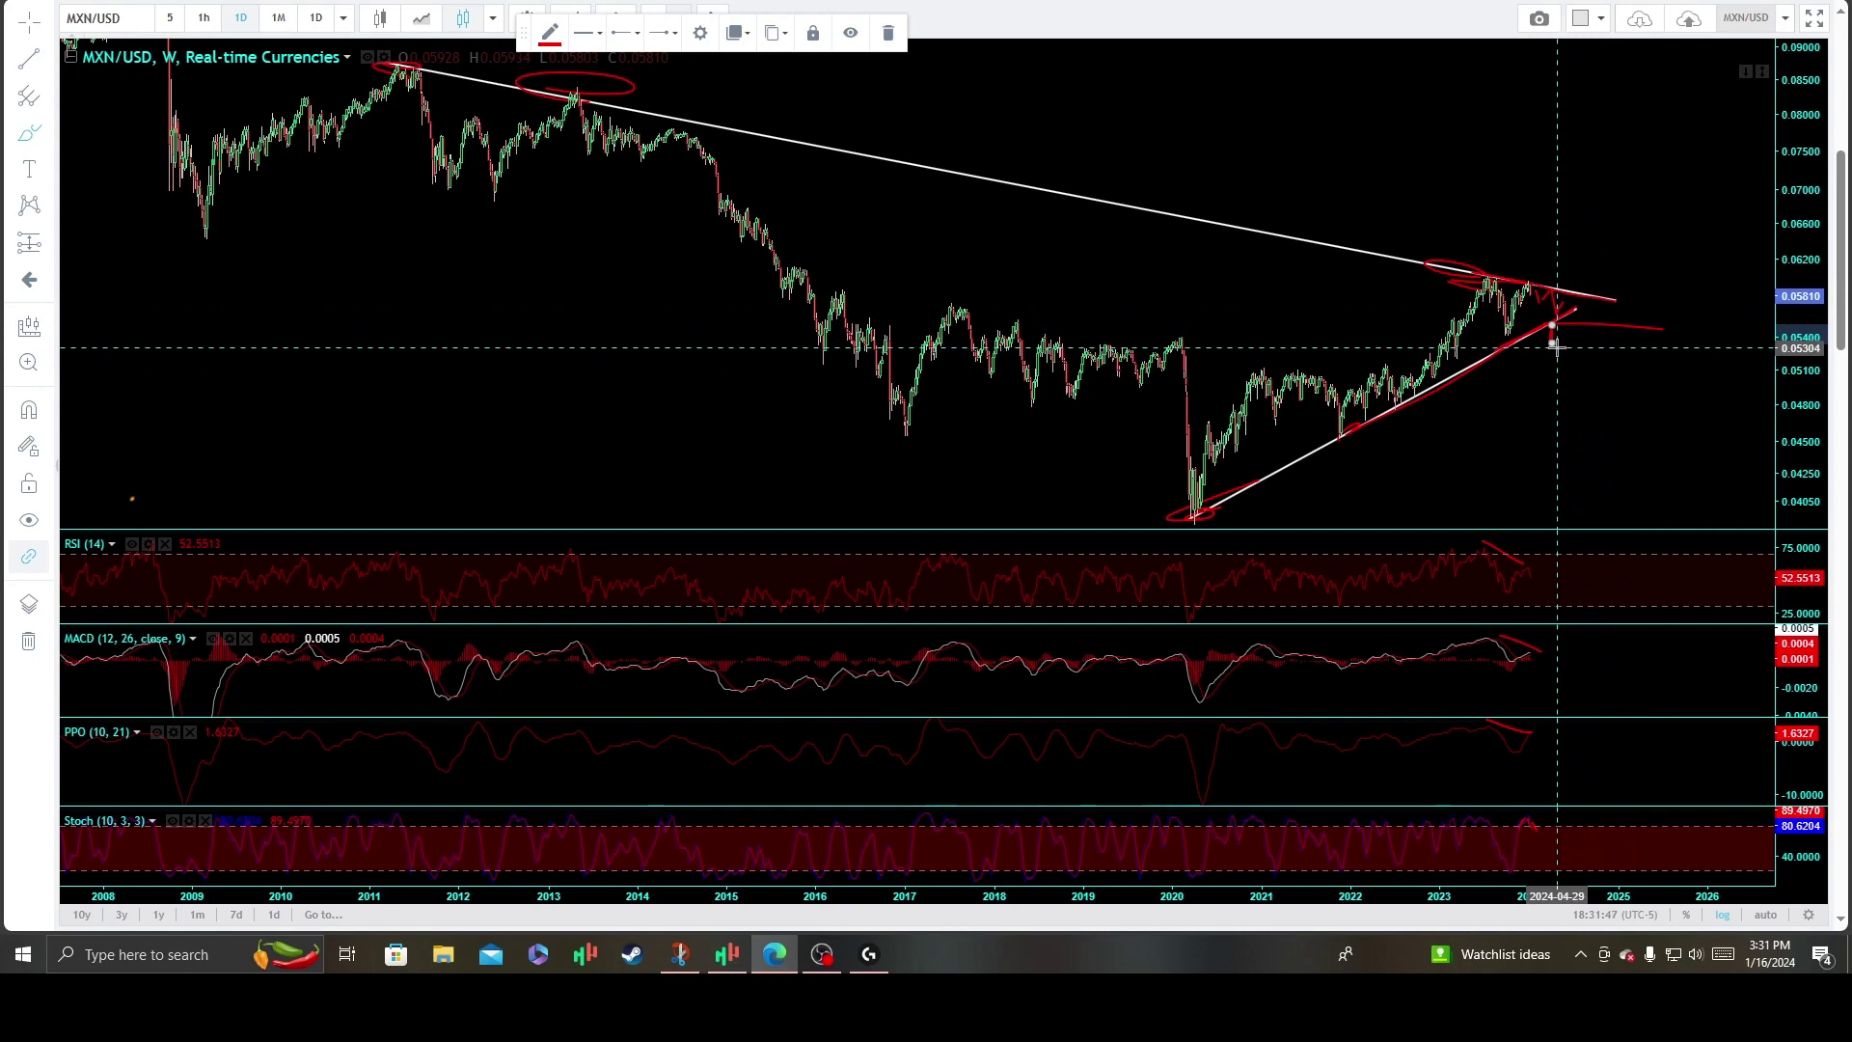
mouse_move(1565, 326)
mouse_down()
mouse_move(1574, 361)
mouse_move(1506, 344)
mouse_move(1574, 311)
mouse_up()
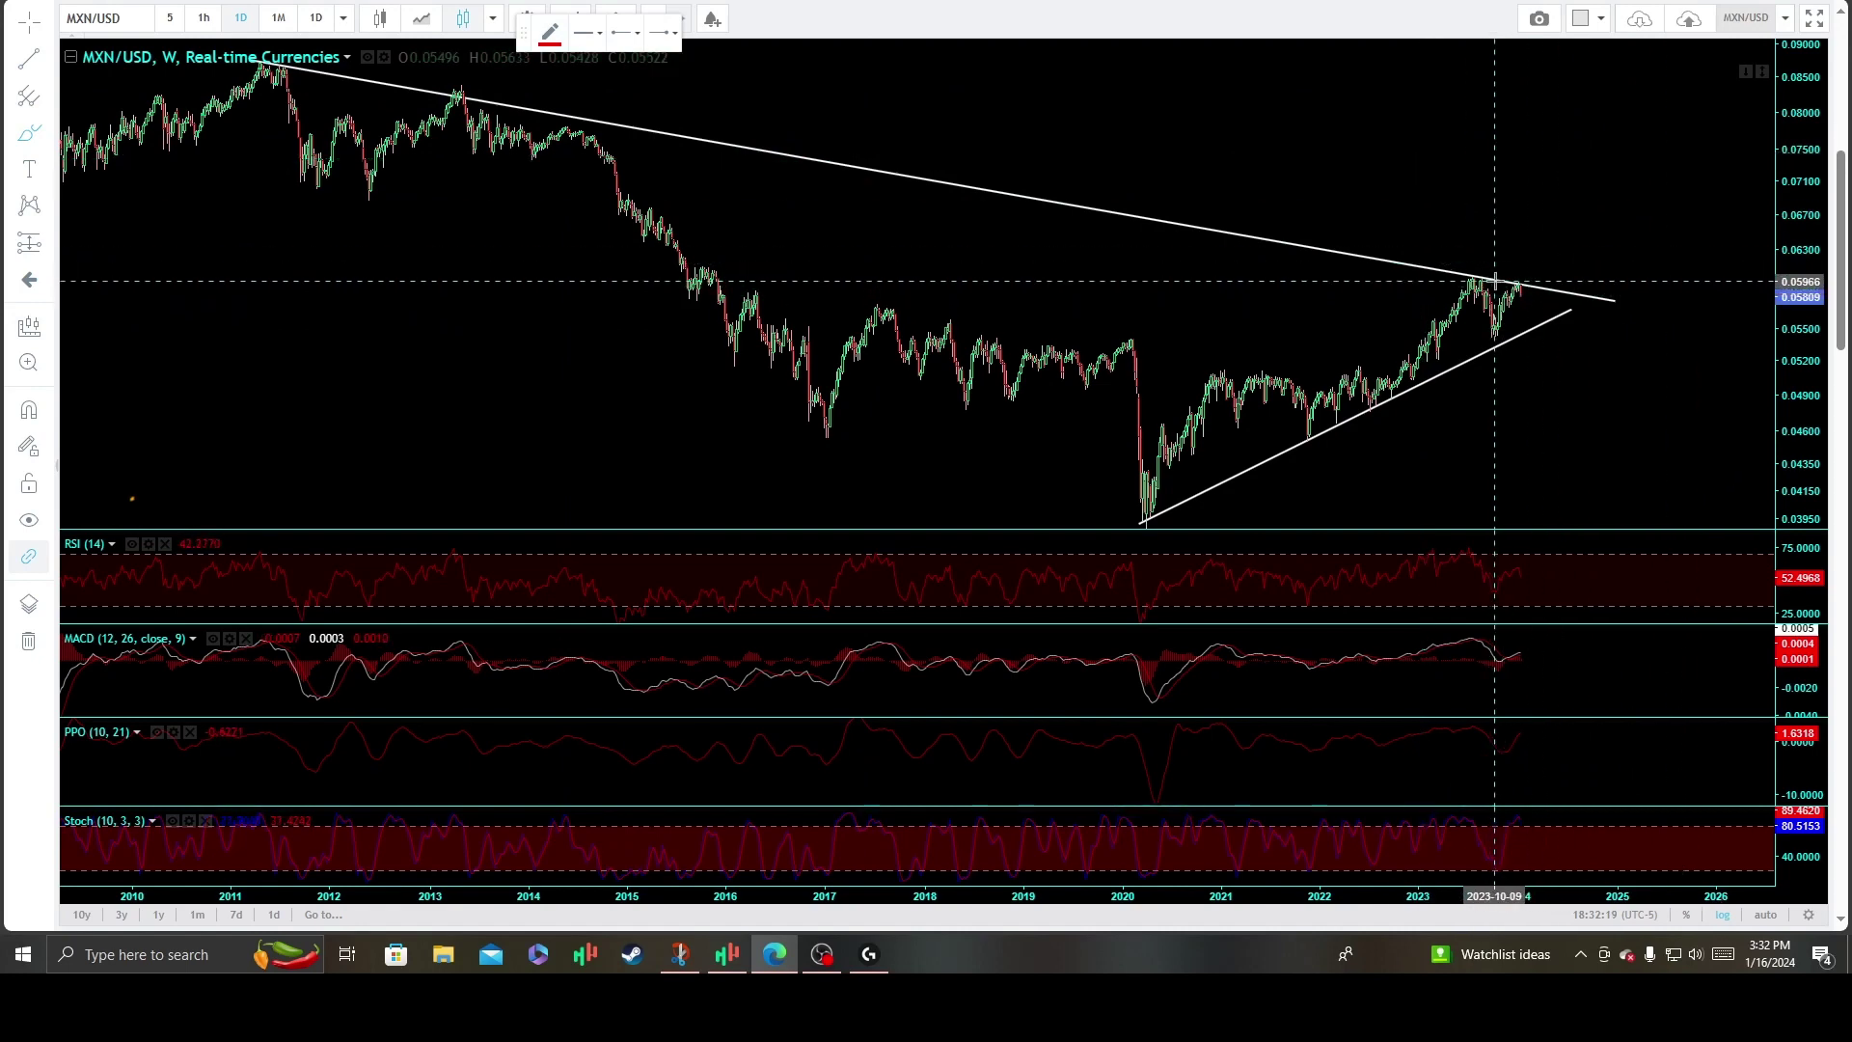
Mark the two latest weekly highs beneath the descending trendline with a nearly flat red line.
click(1442, 279)
click(1539, 280)
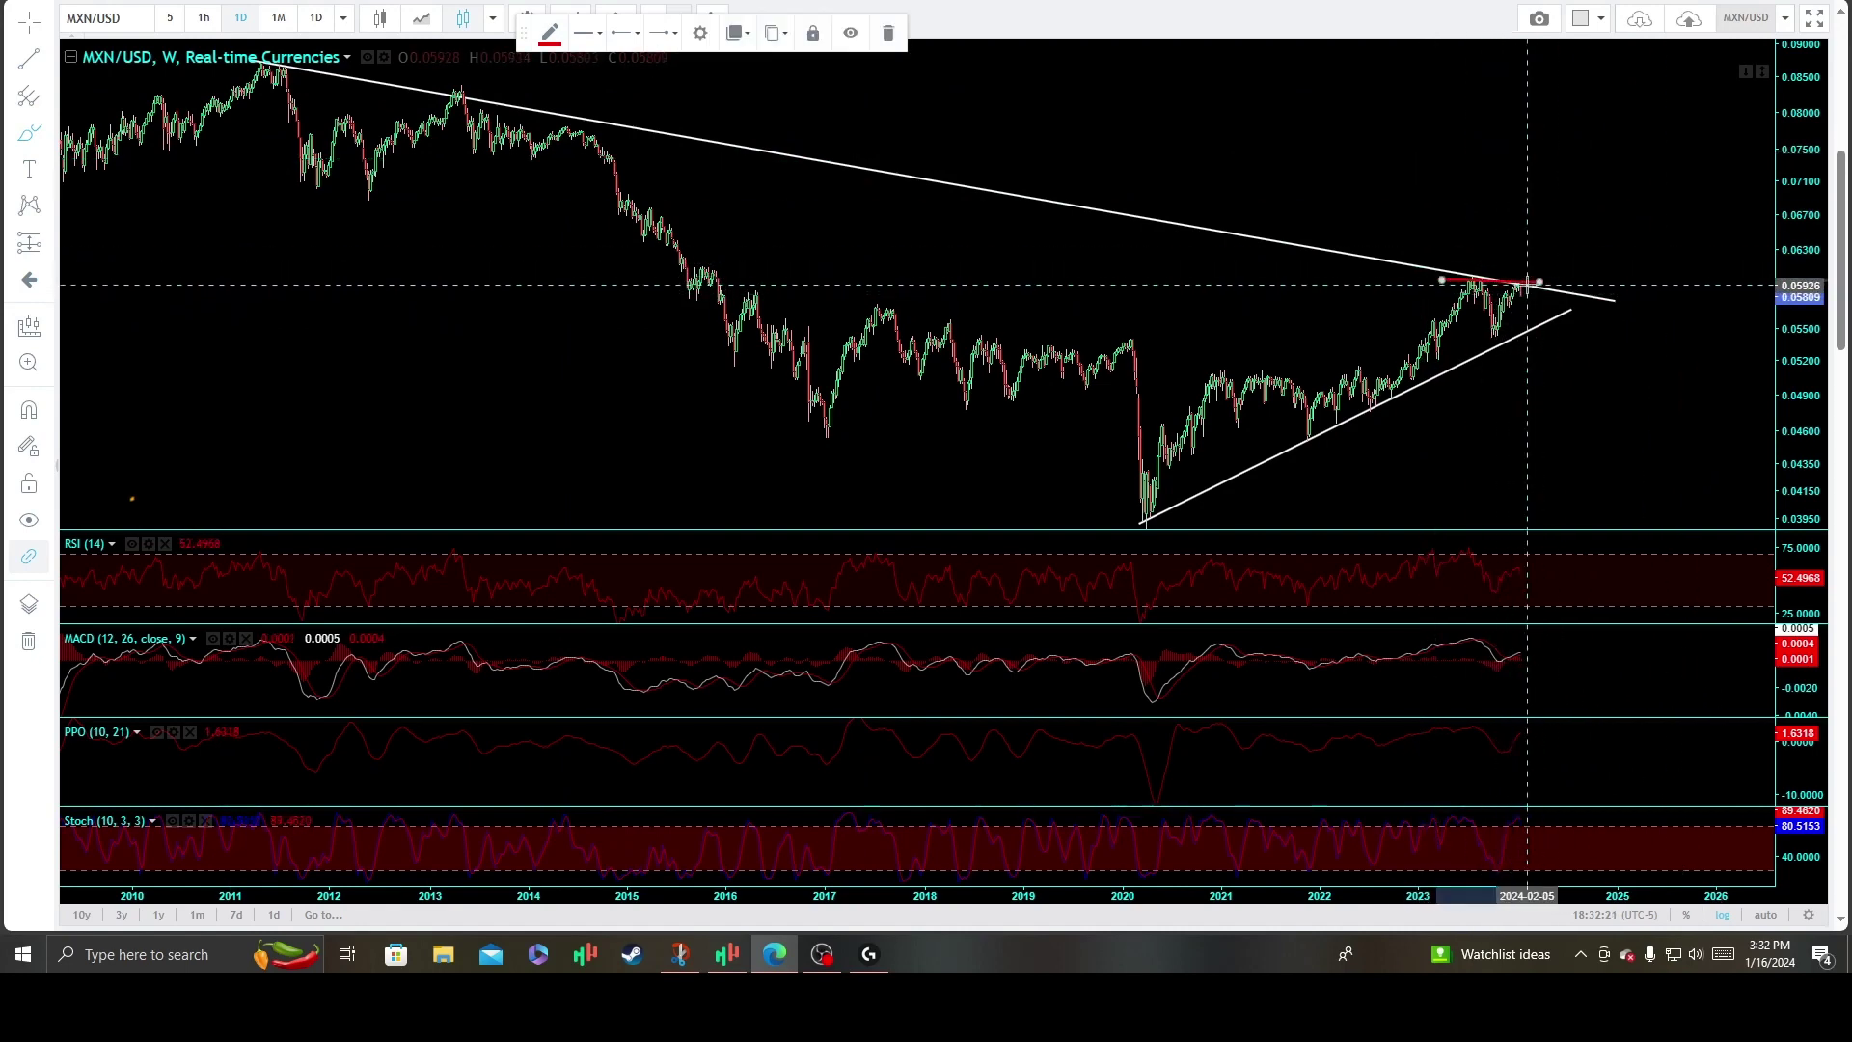
click(1533, 300)
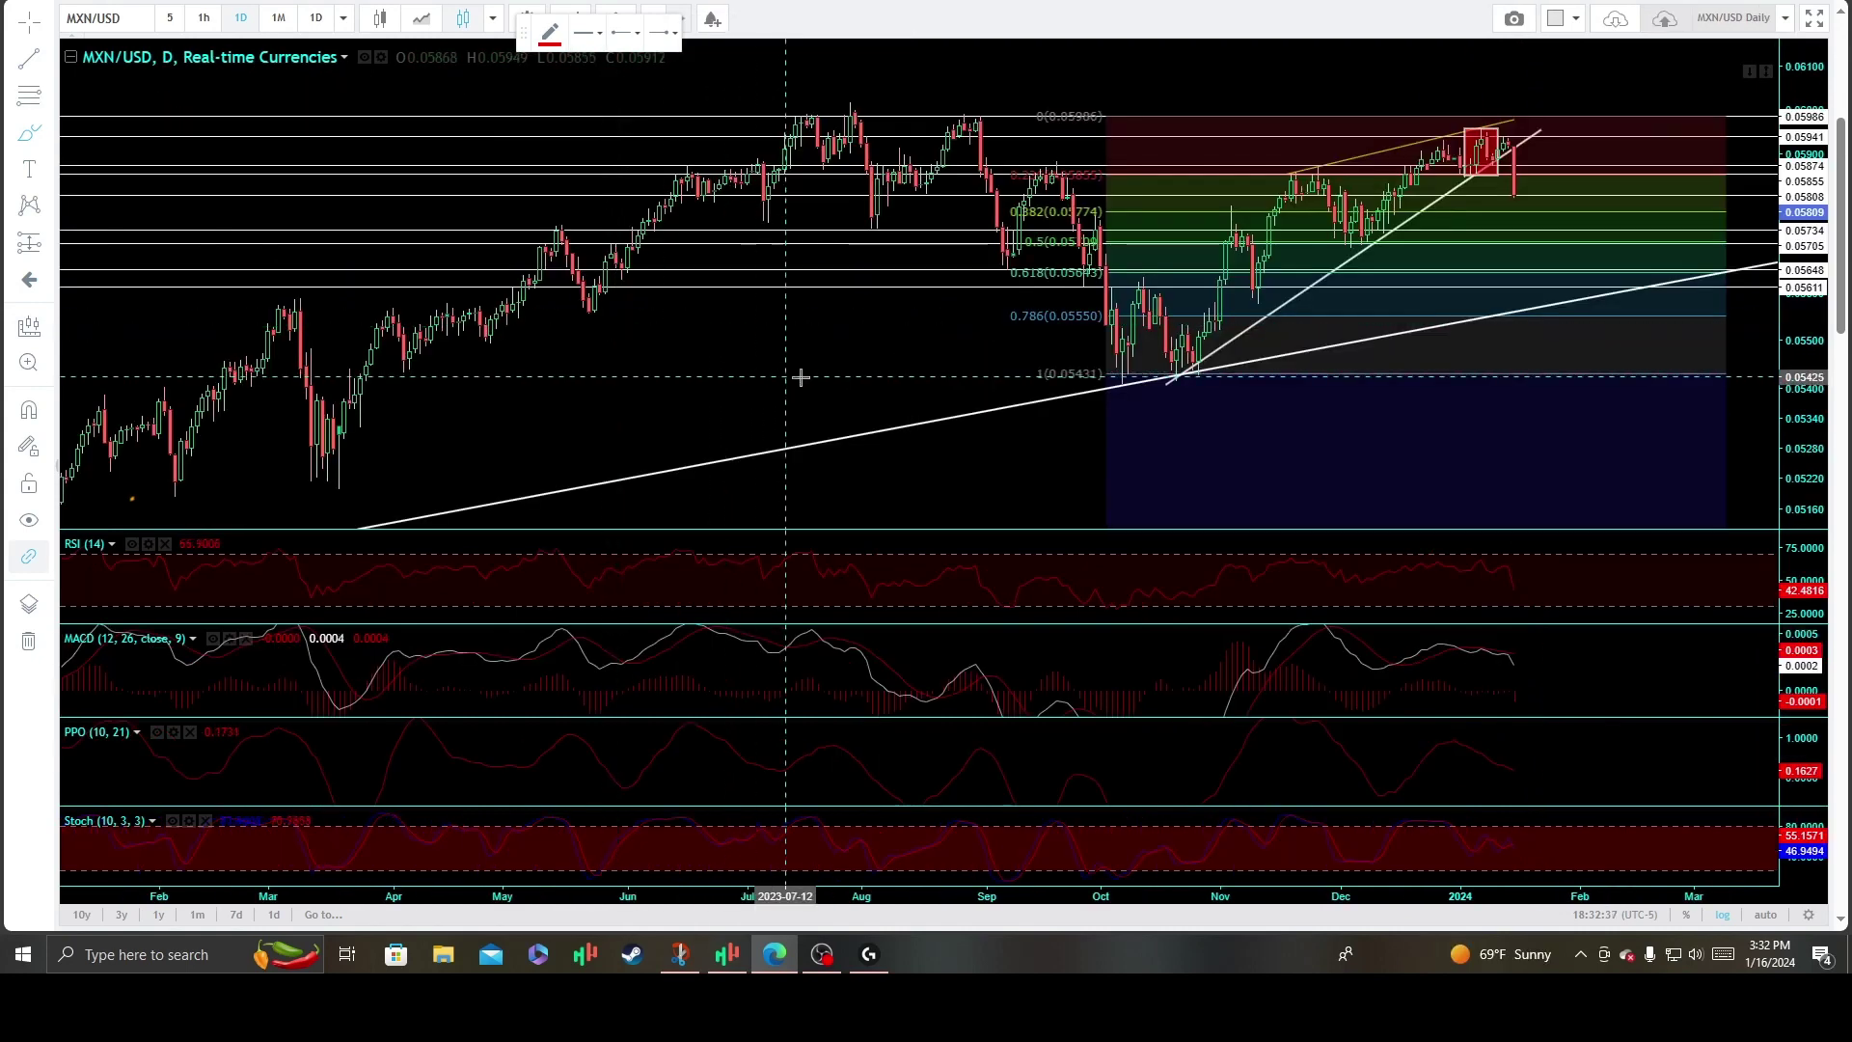
On the MXN/USD daily chart, trace the rising upper wedge line and draw red divergence lines over RSI, MACD, PPO and Stochastic.
click(1308, 167)
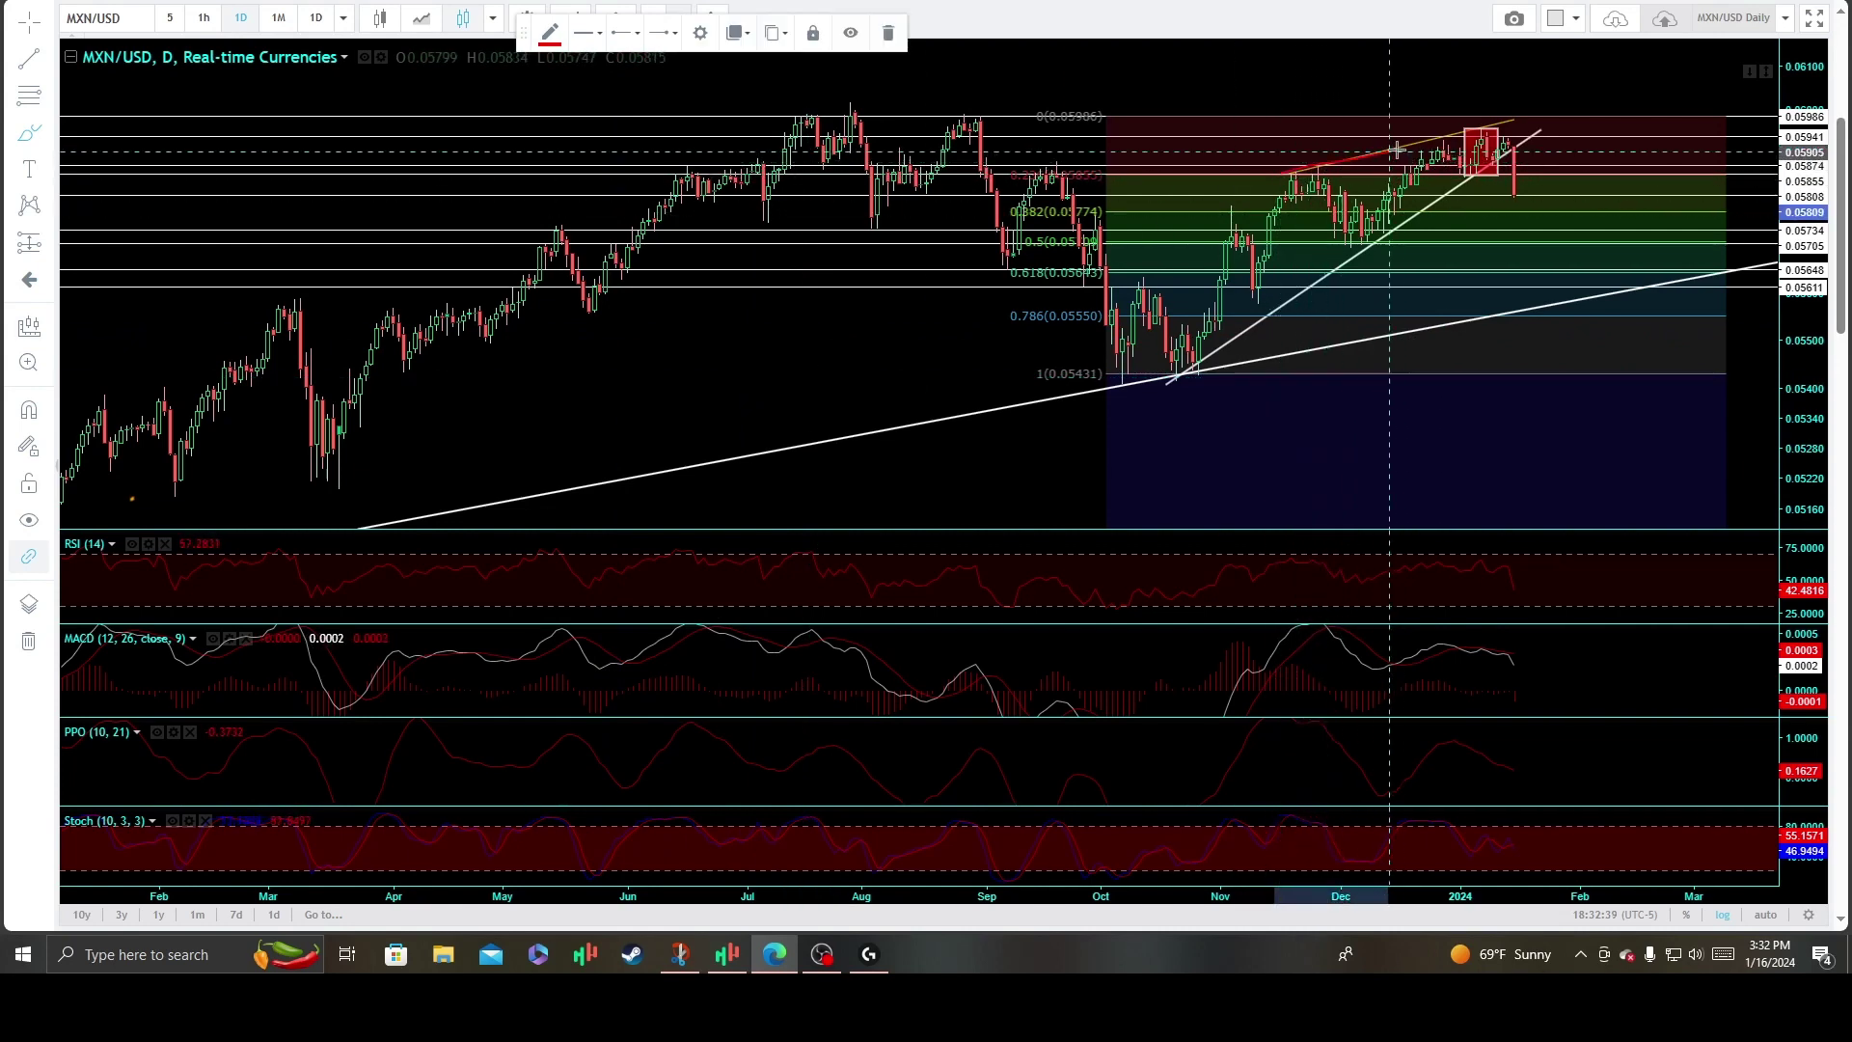
click(1509, 122)
click(1302, 551)
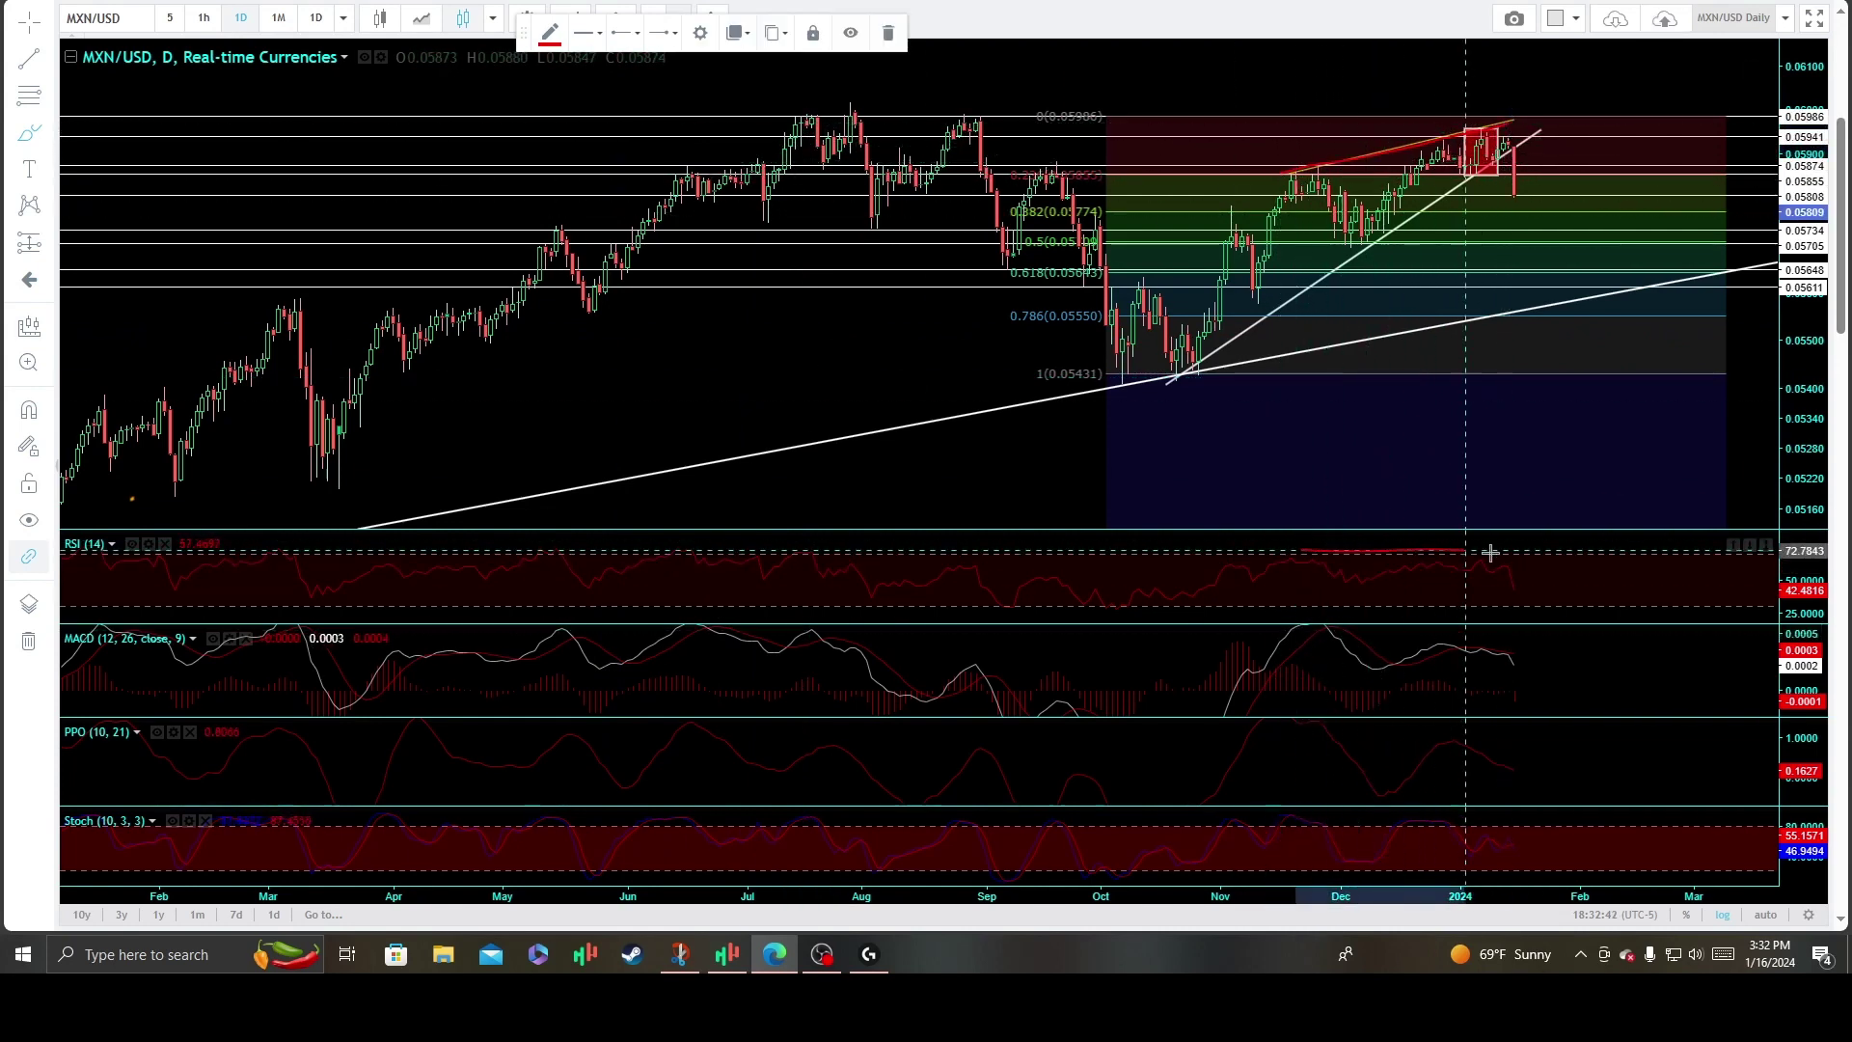
click(1515, 555)
click(1398, 625)
click(1525, 647)
click(1506, 745)
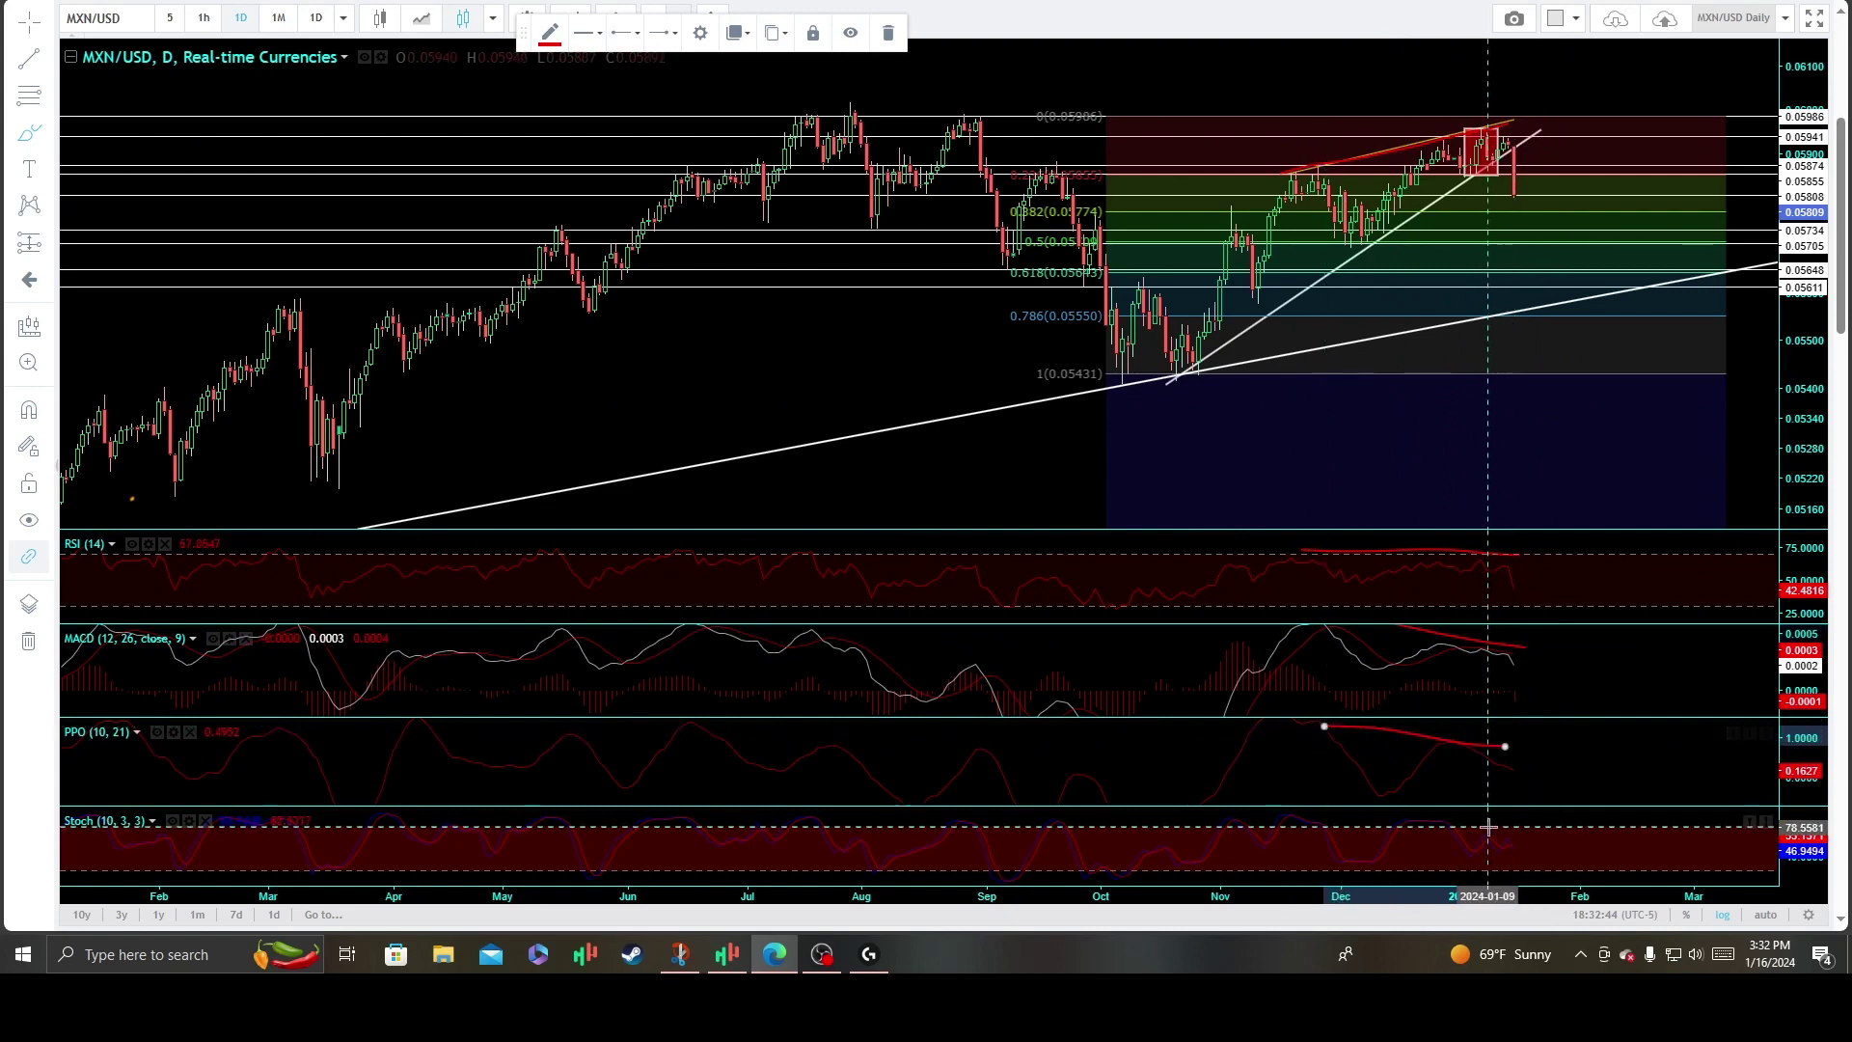
click(1285, 815)
click(1481, 826)
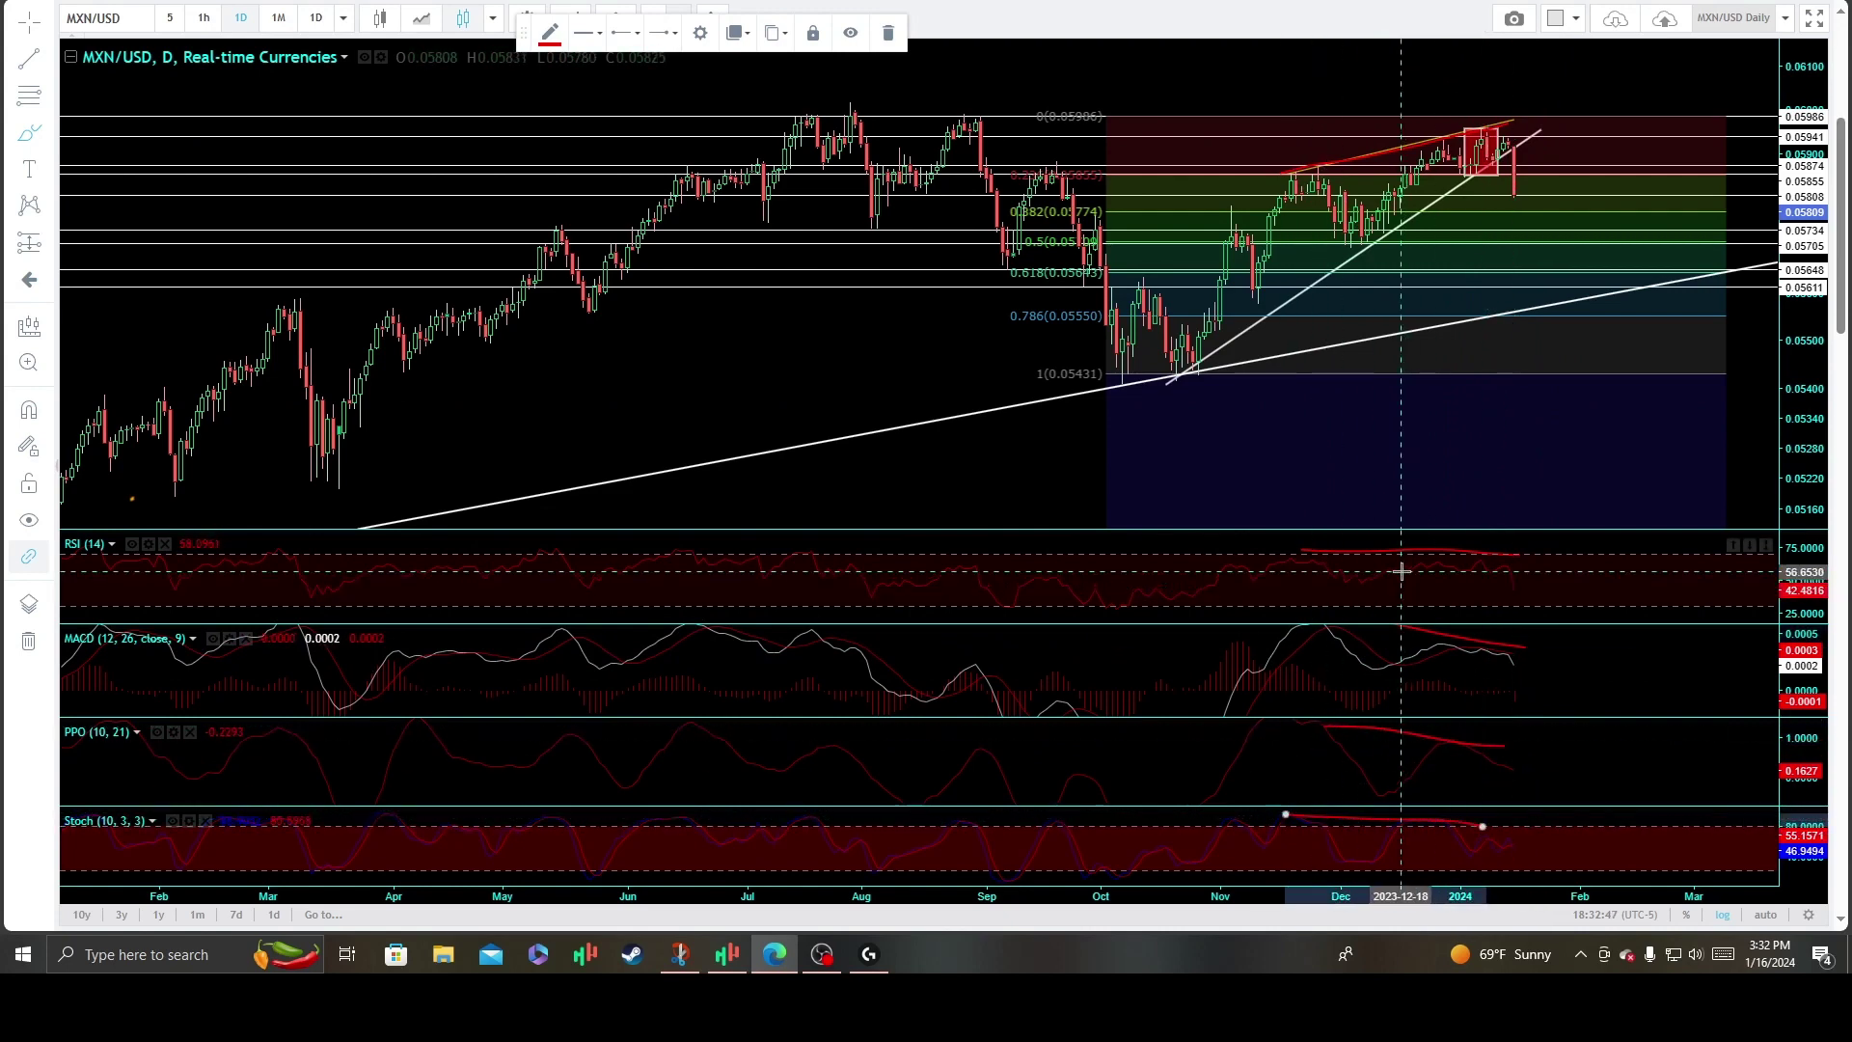
Trace the latest MACD downturn in red and draw a flat line along the histogram's zero level beneath it.
click(1450, 644)
click(1532, 661)
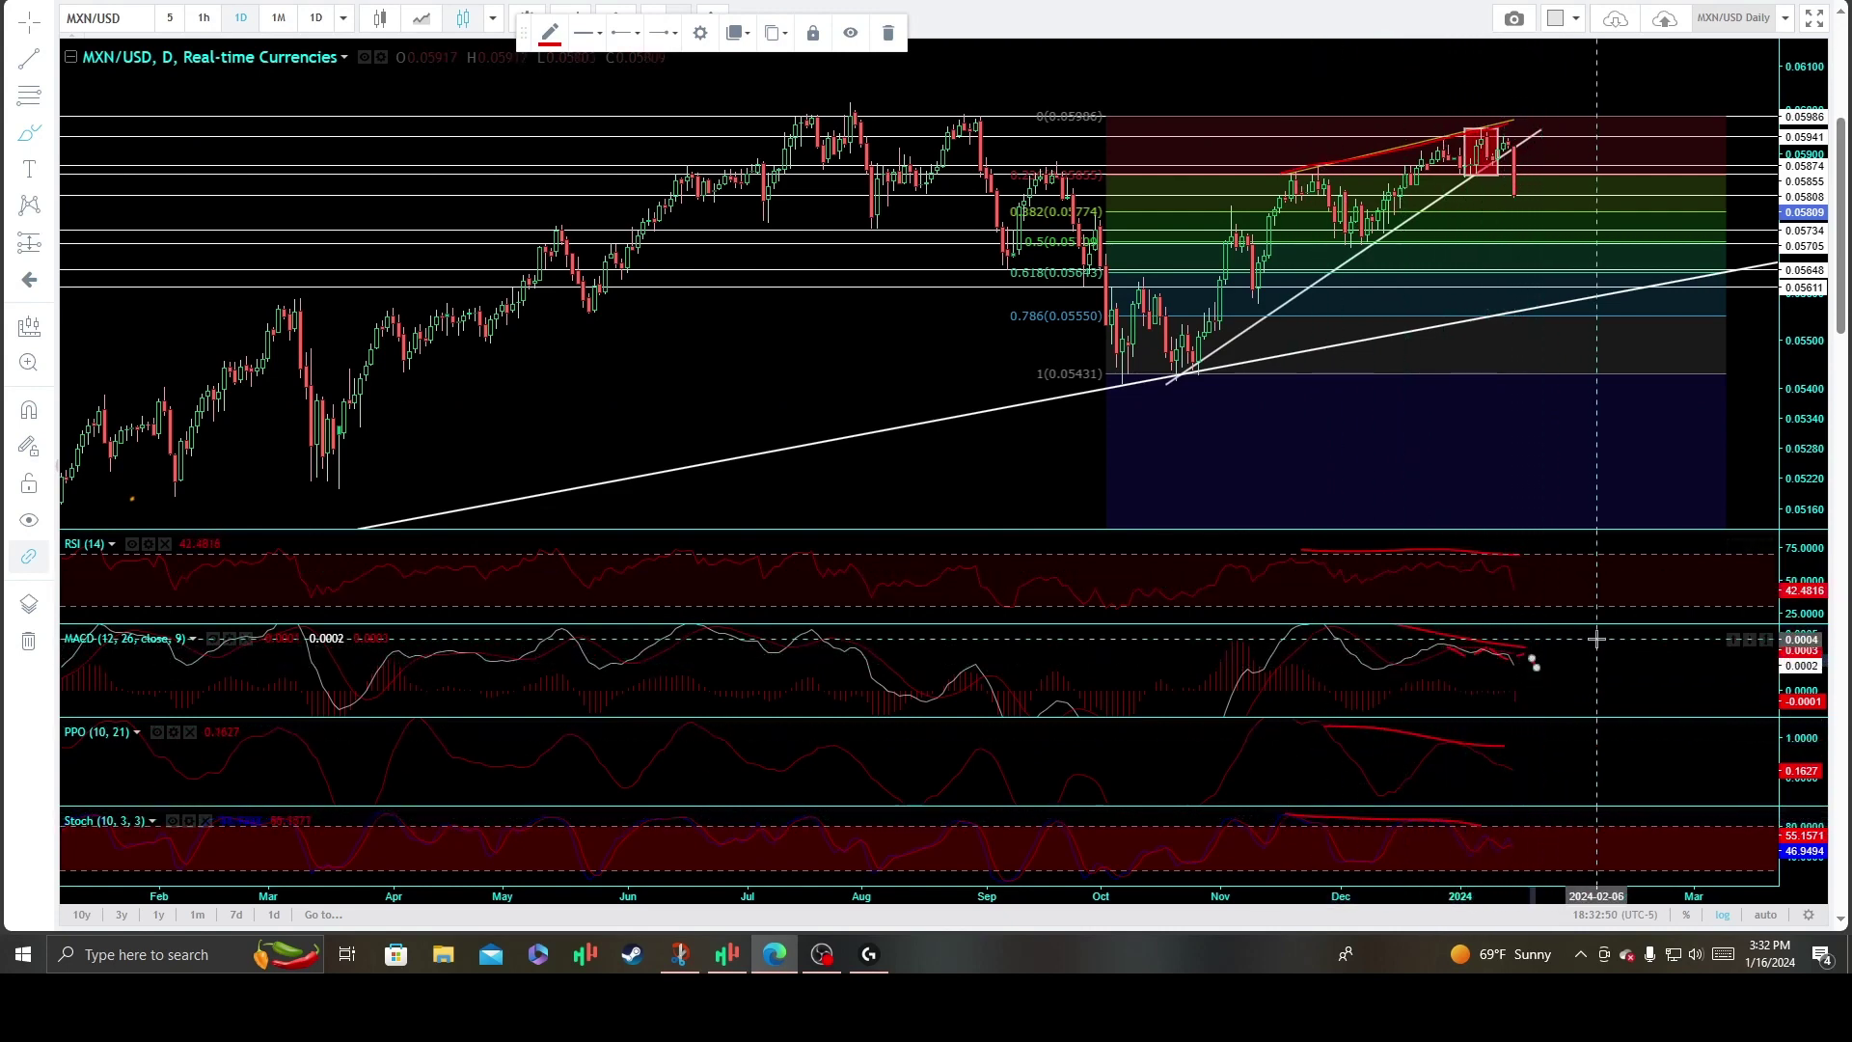
click(1465, 689)
click(1535, 688)
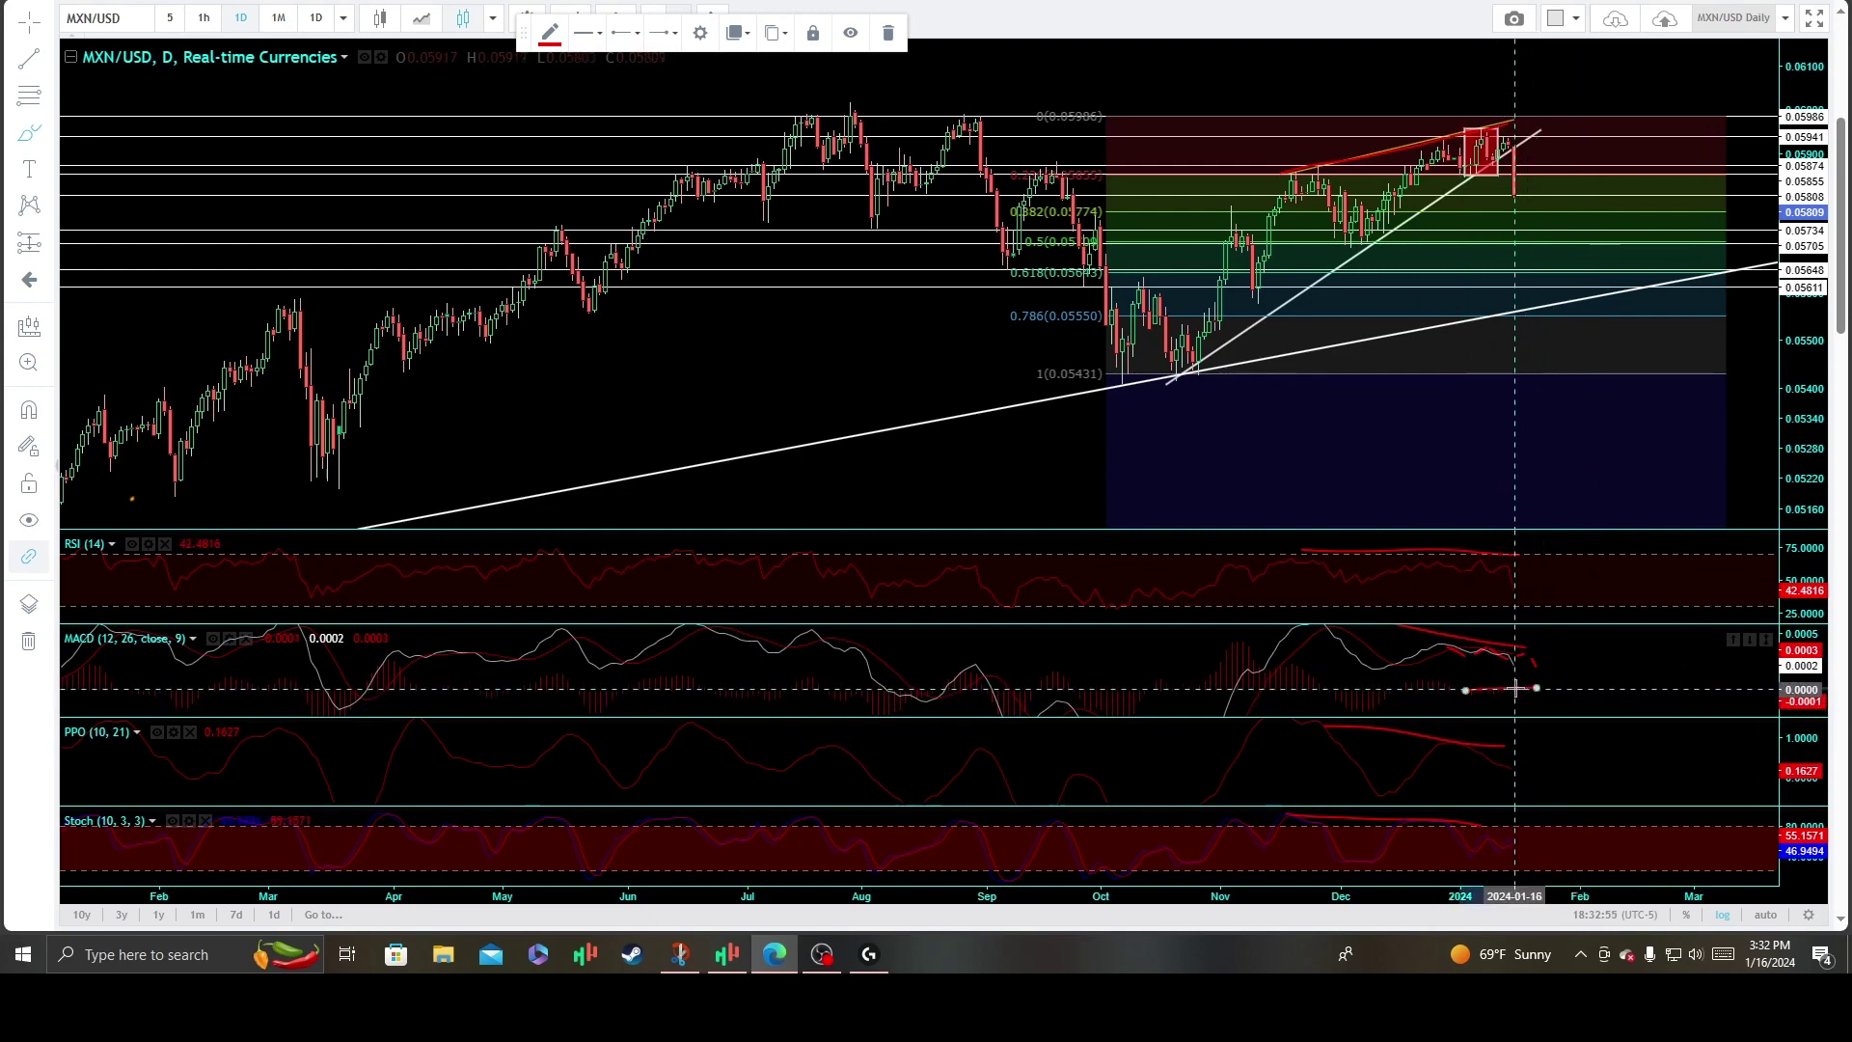
key(Escape)
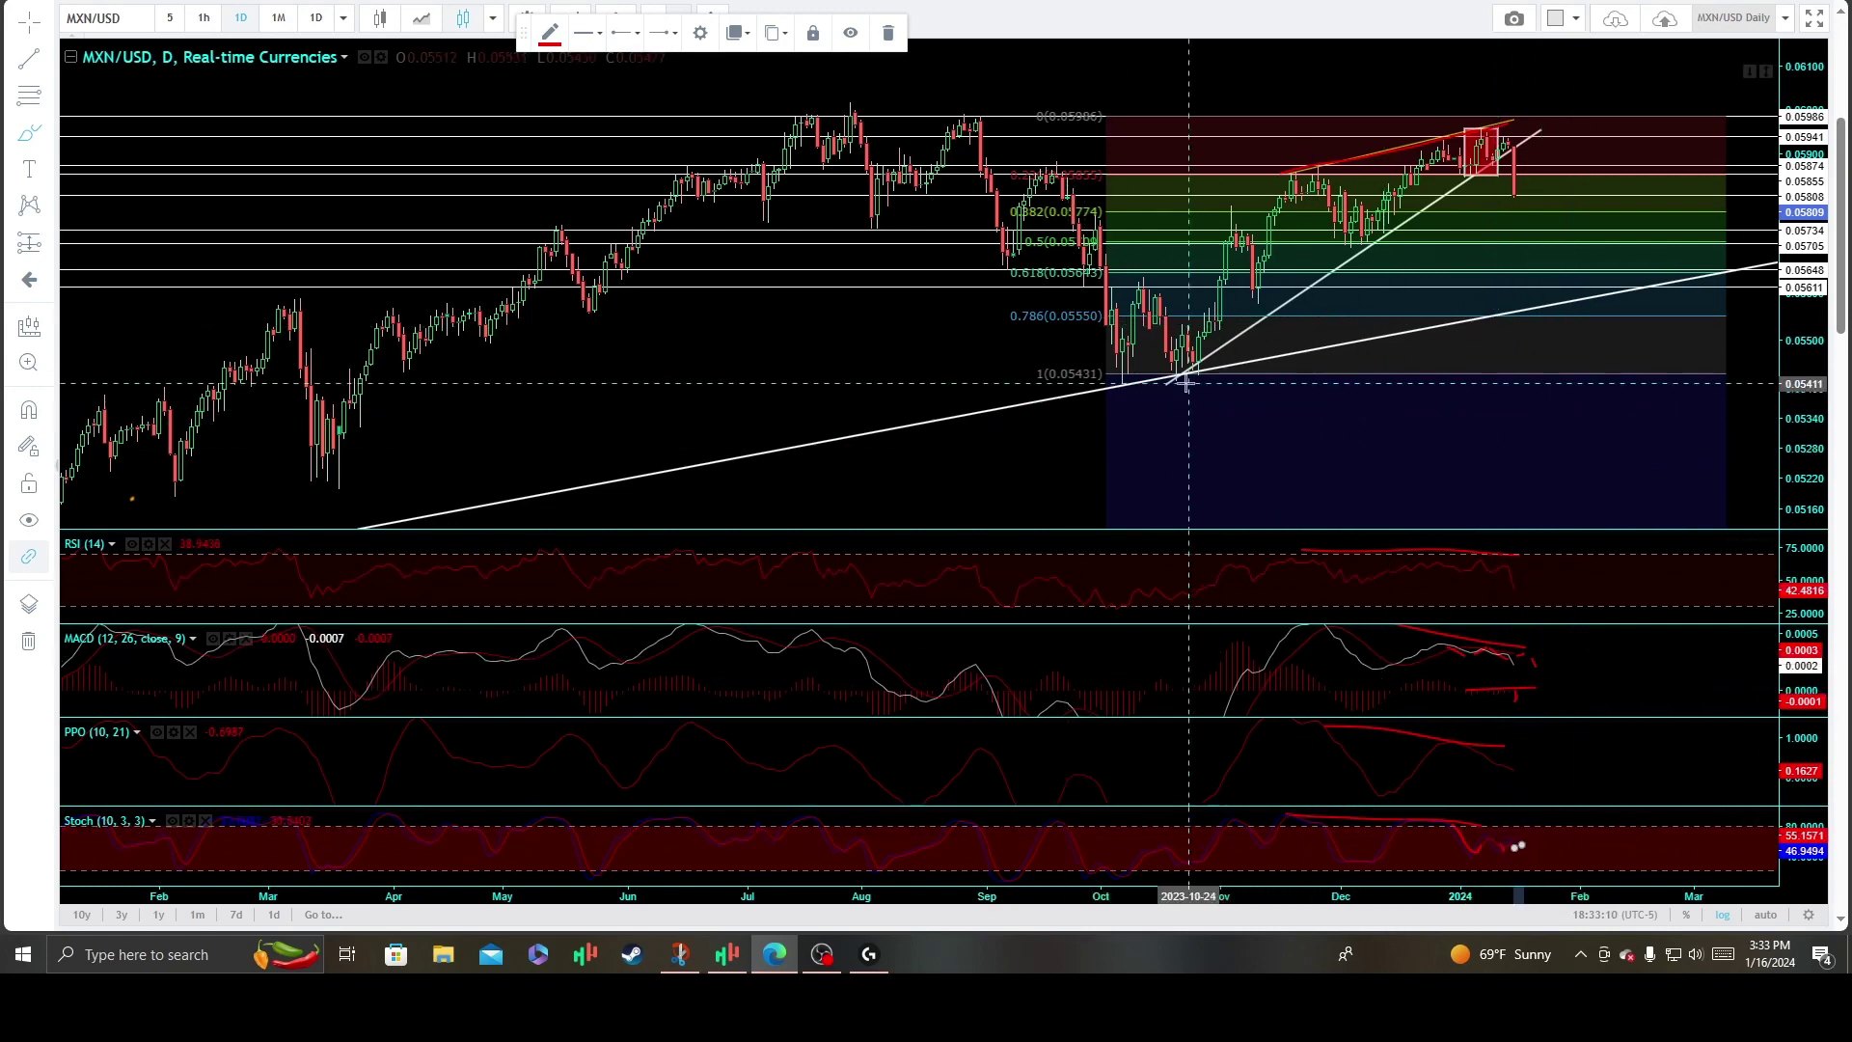
Circle the October low, trace the rising support line up to January, and mark the latest falling candle in red.
drag(1182, 373, 1257, 335)
drag(1370, 247, 1566, 110)
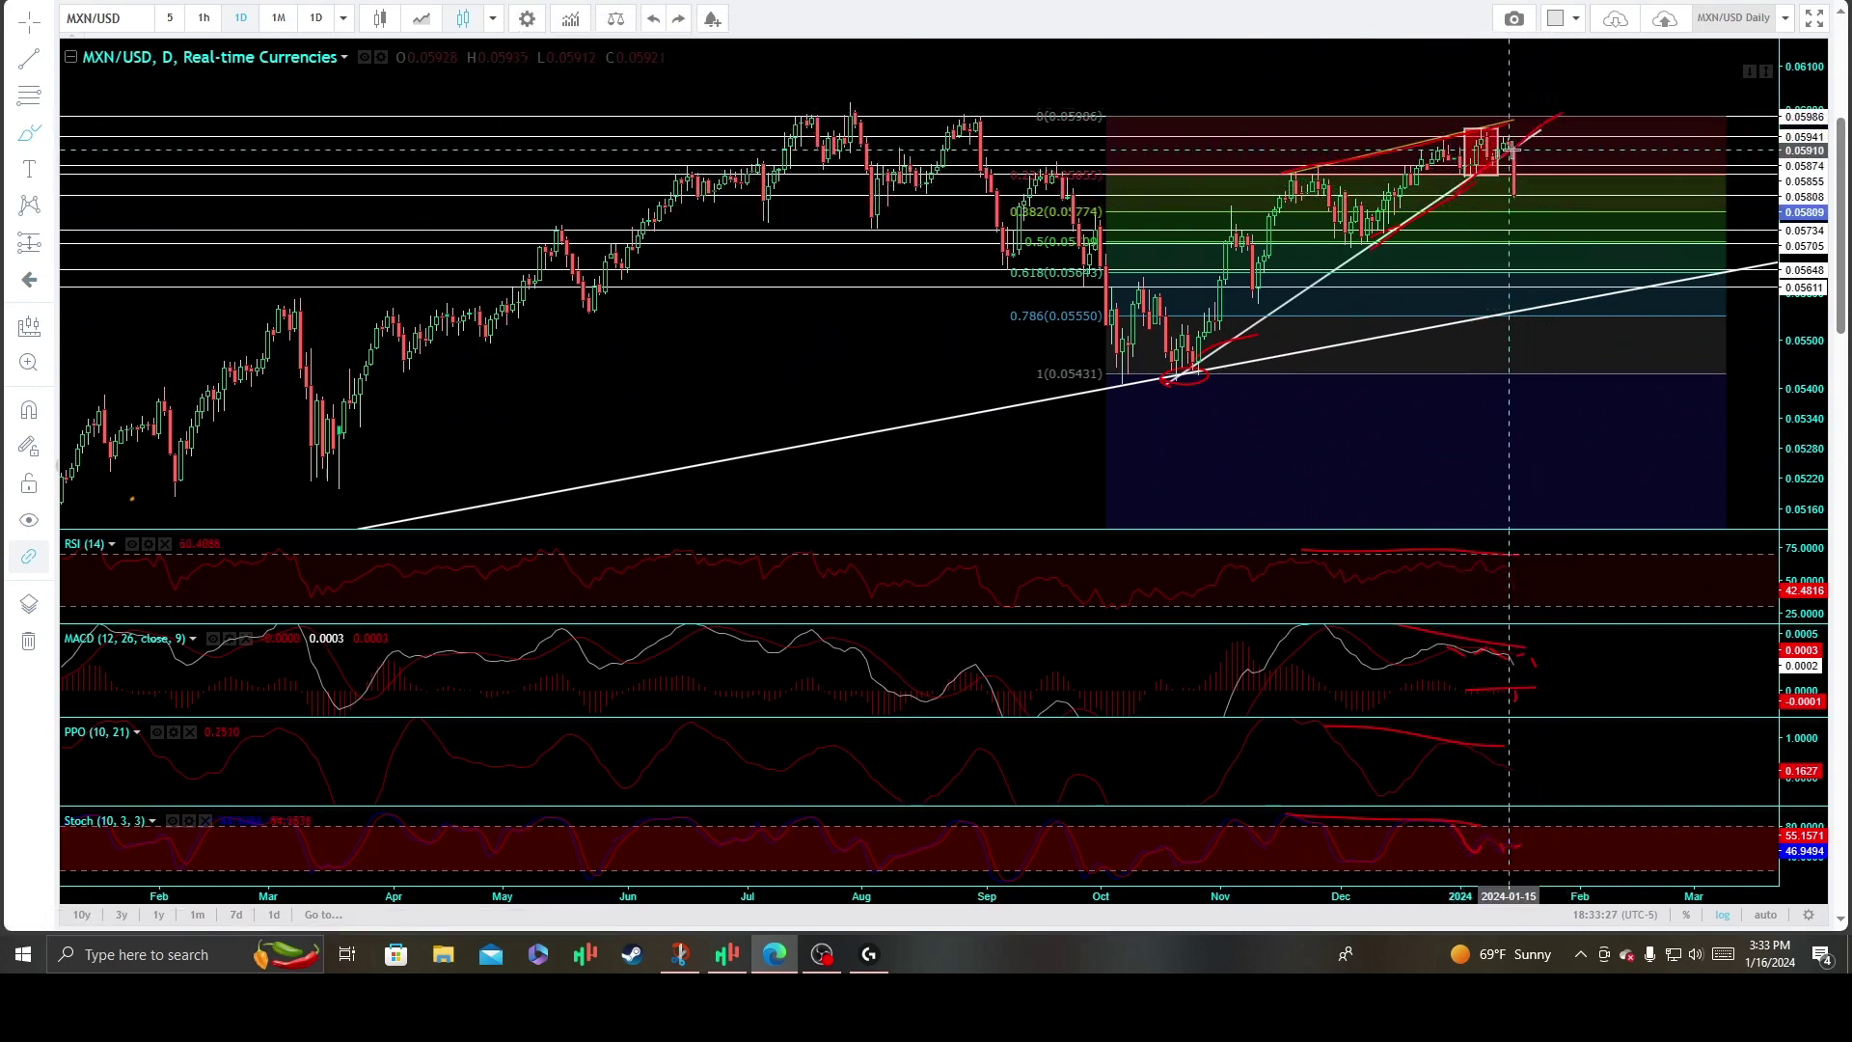
drag(1516, 149, 1514, 198)
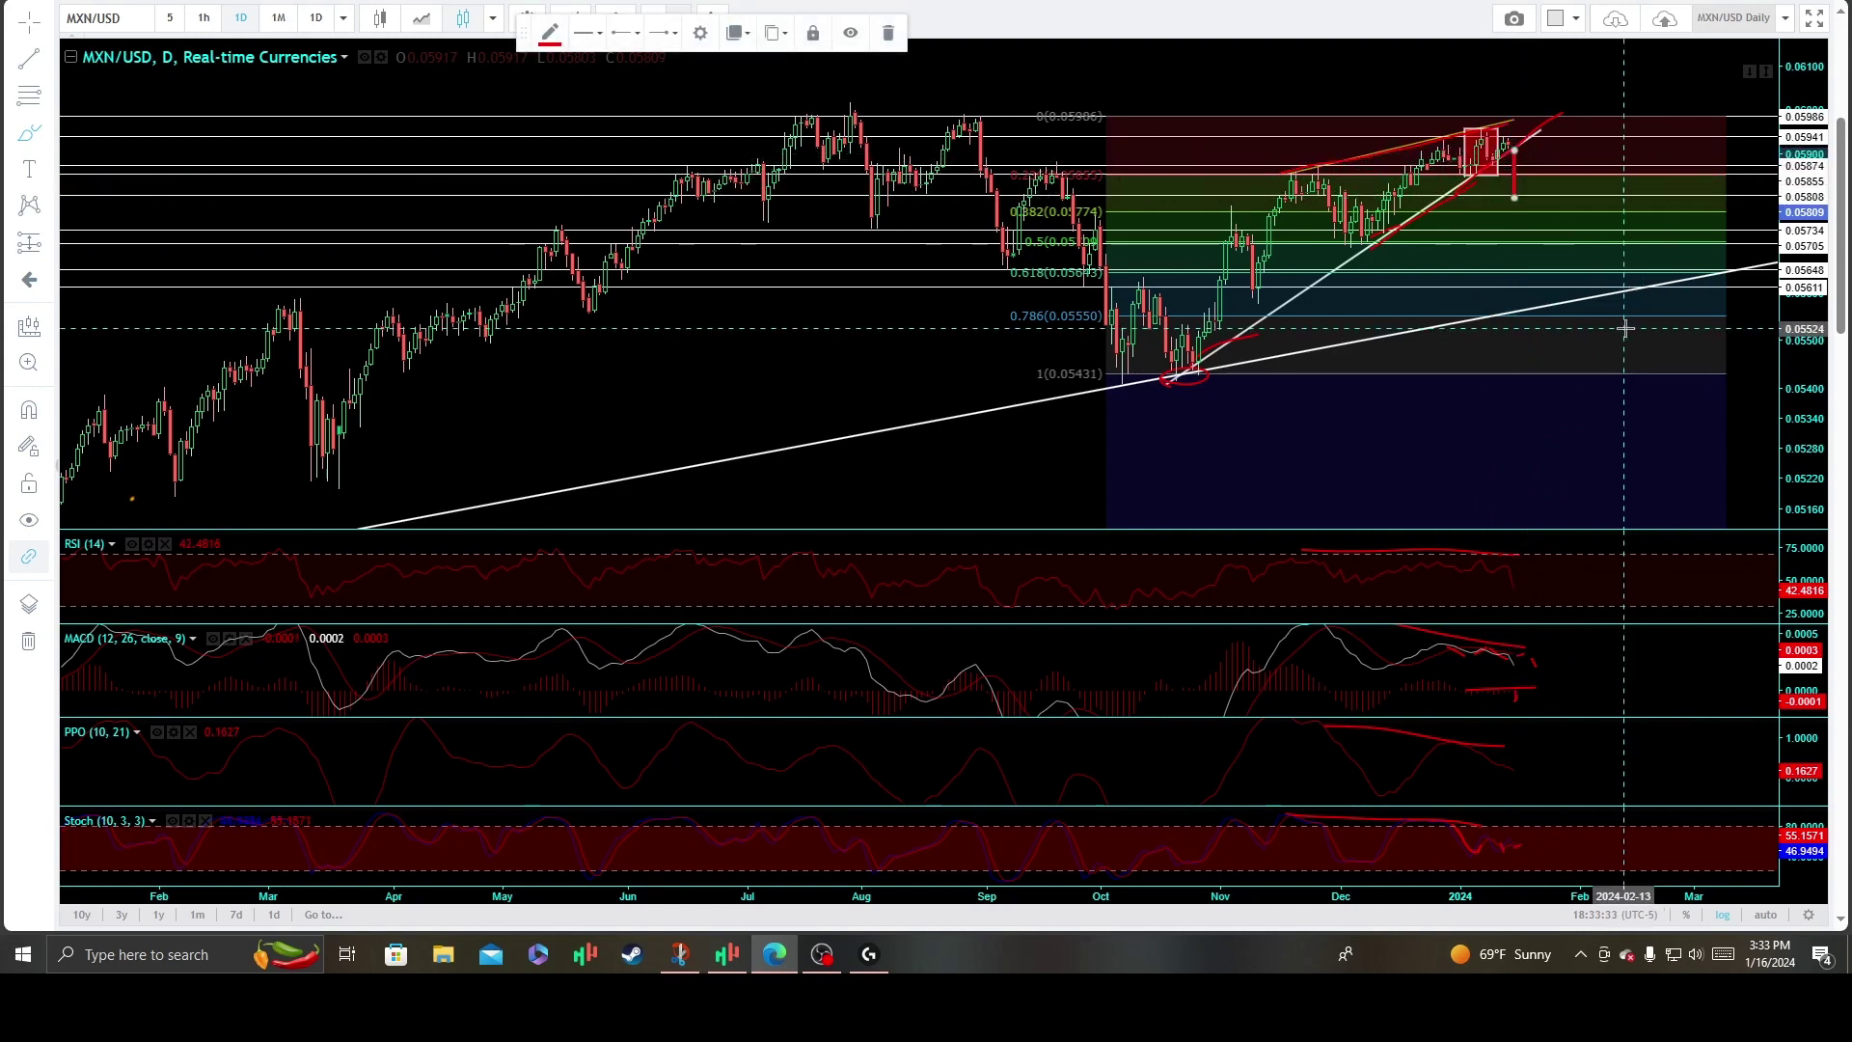
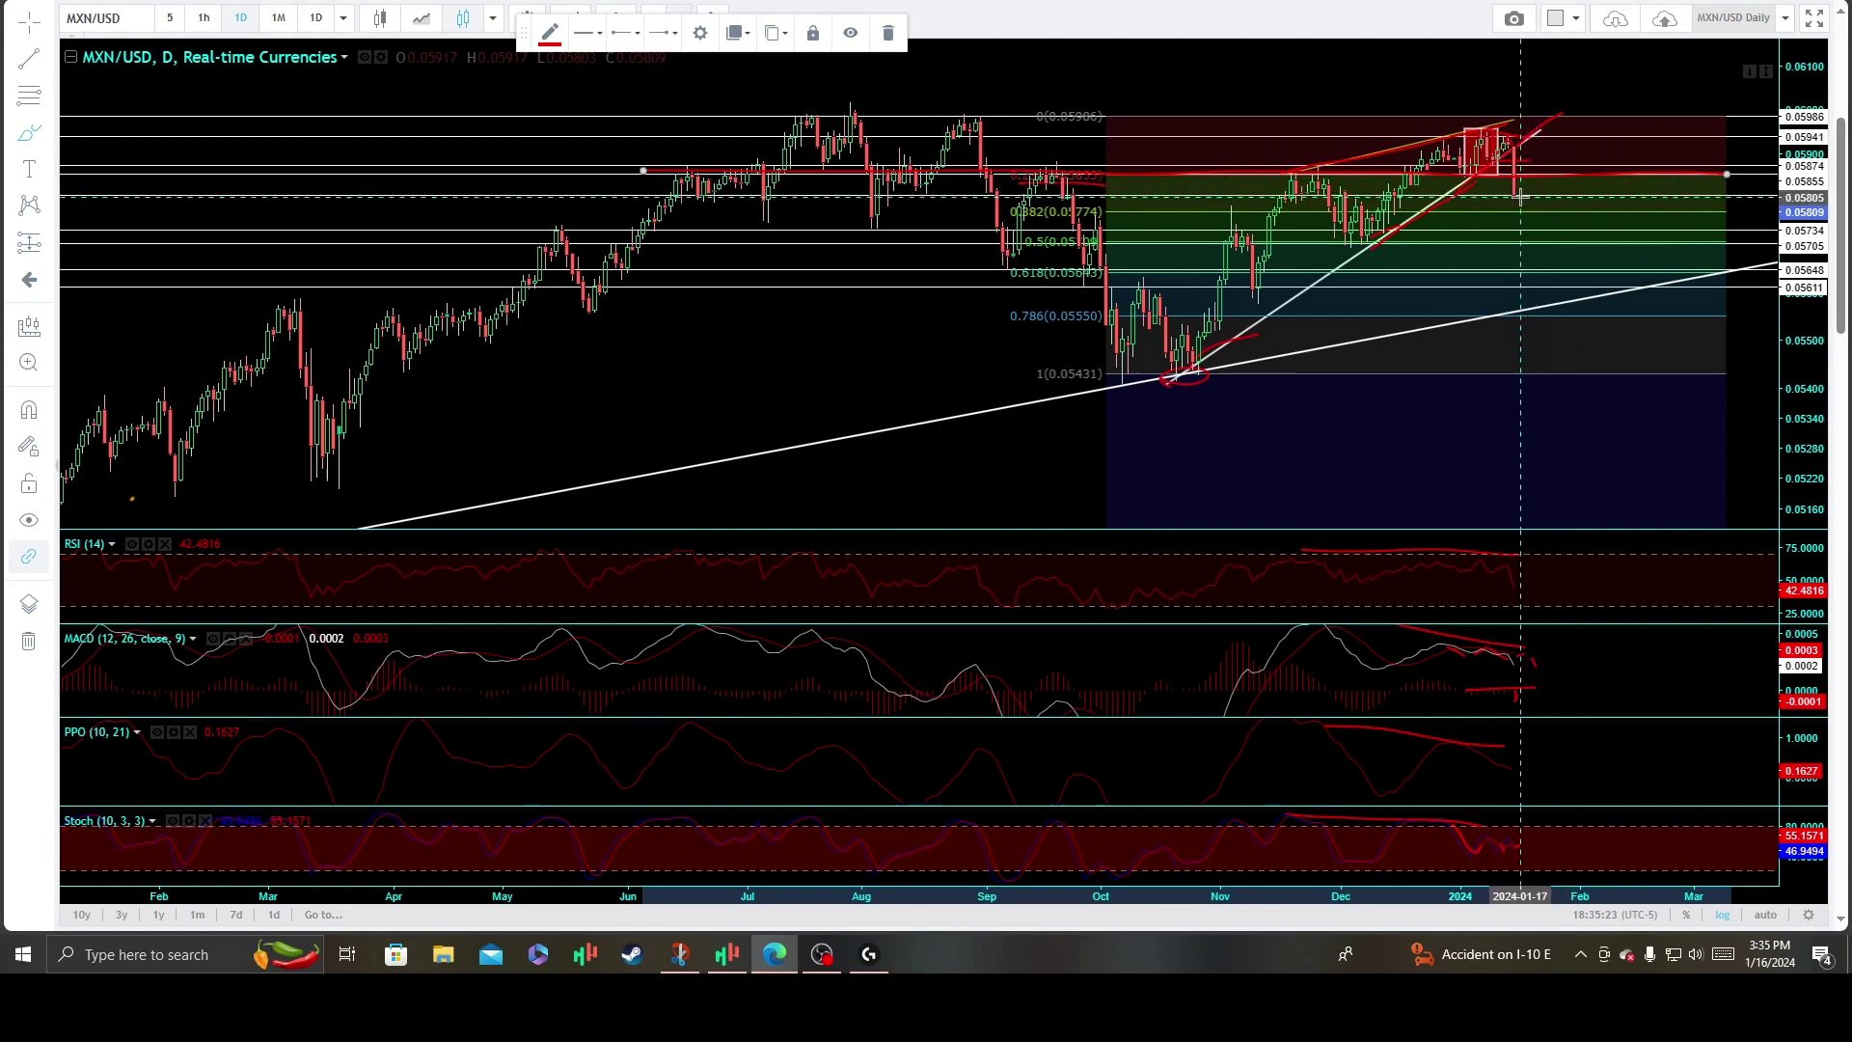
Mark the latest candle around the 0.05855 level and draw a short horizontal line at its open.
click(1541, 186)
click(1527, 177)
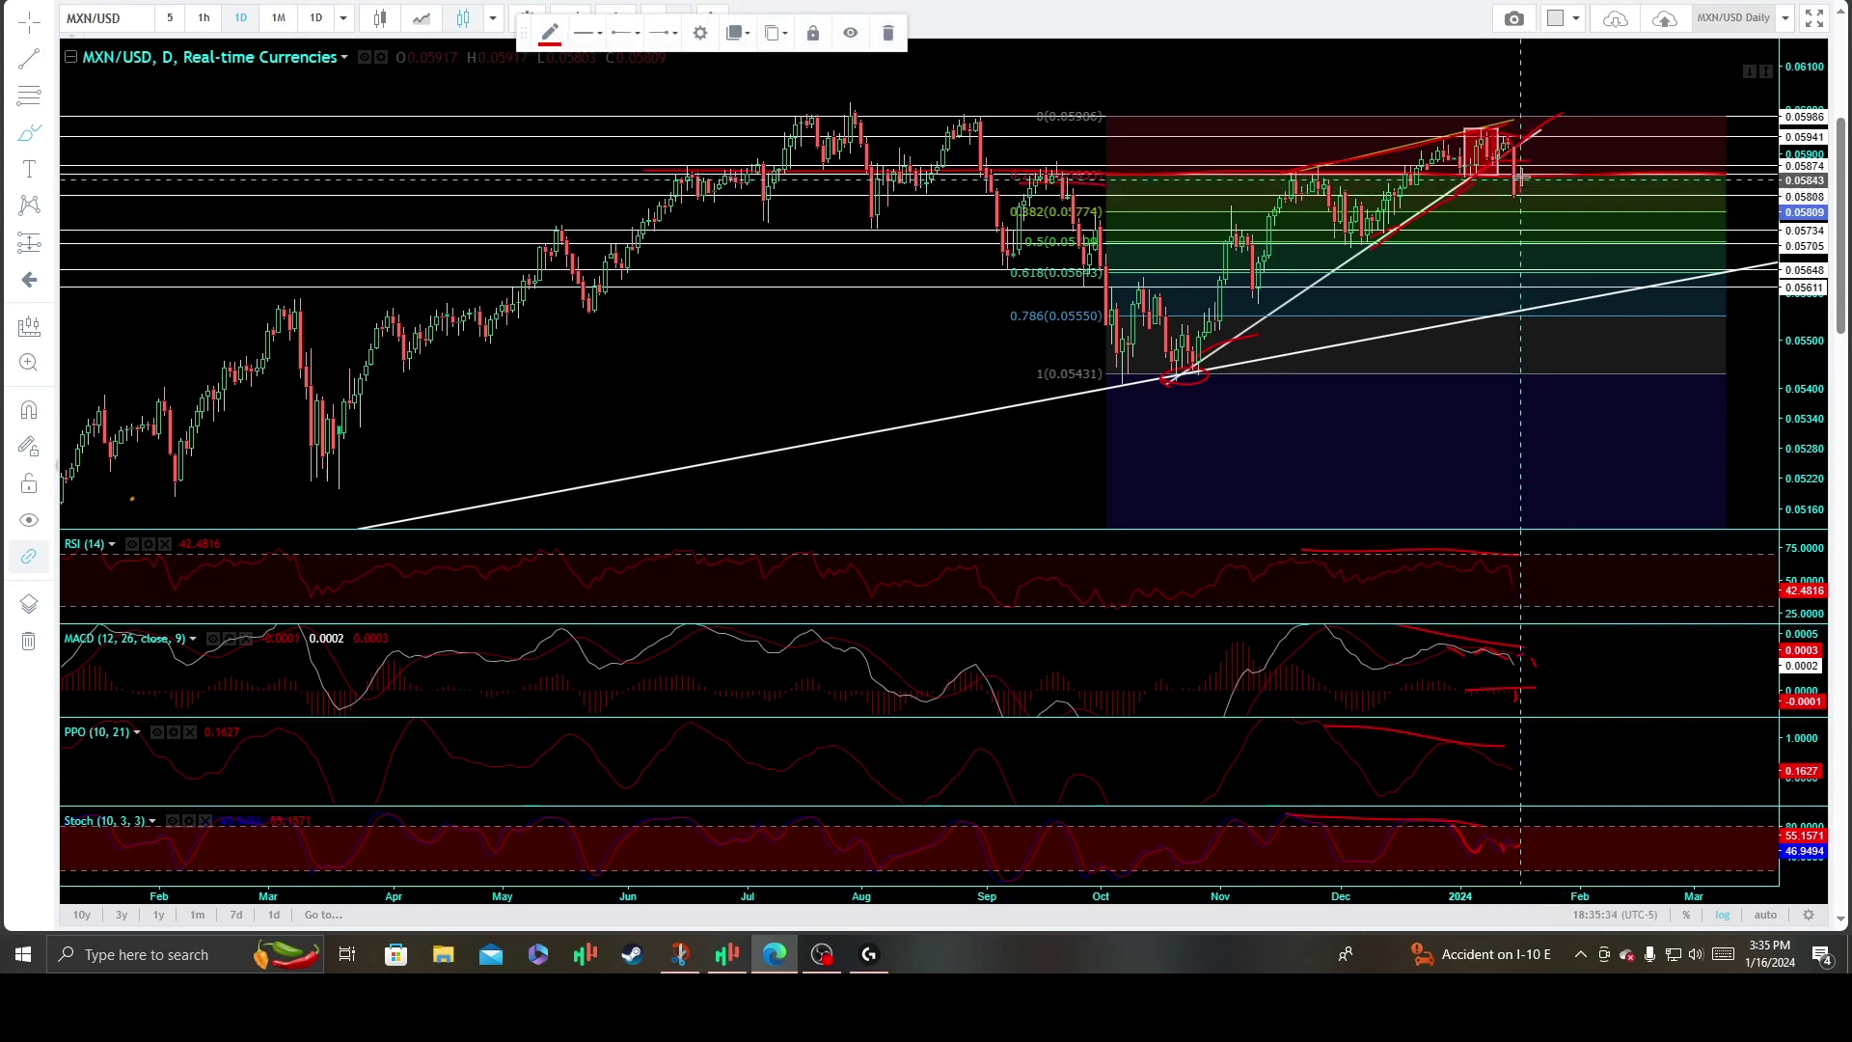
drag(1521, 148, 1589, 142)
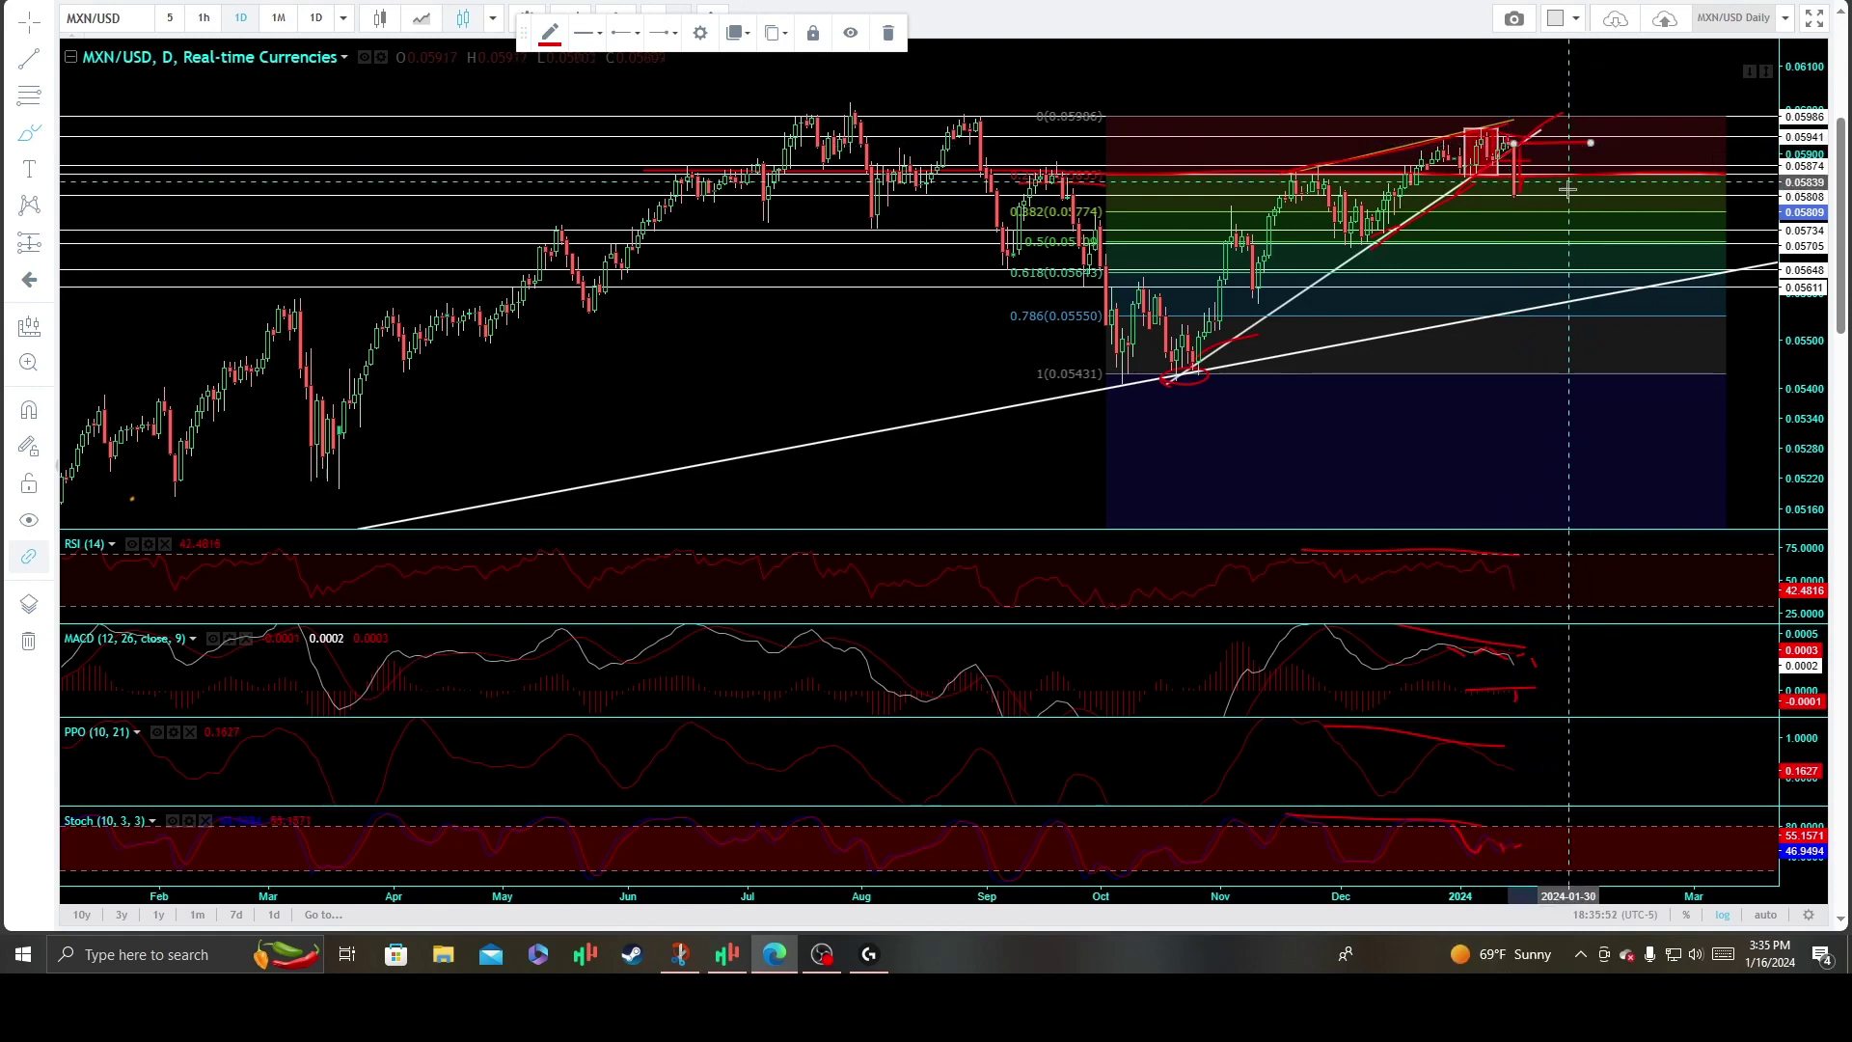
Measure the price drop from the January breakdown area to the 0.05648 support level.
click(29, 326)
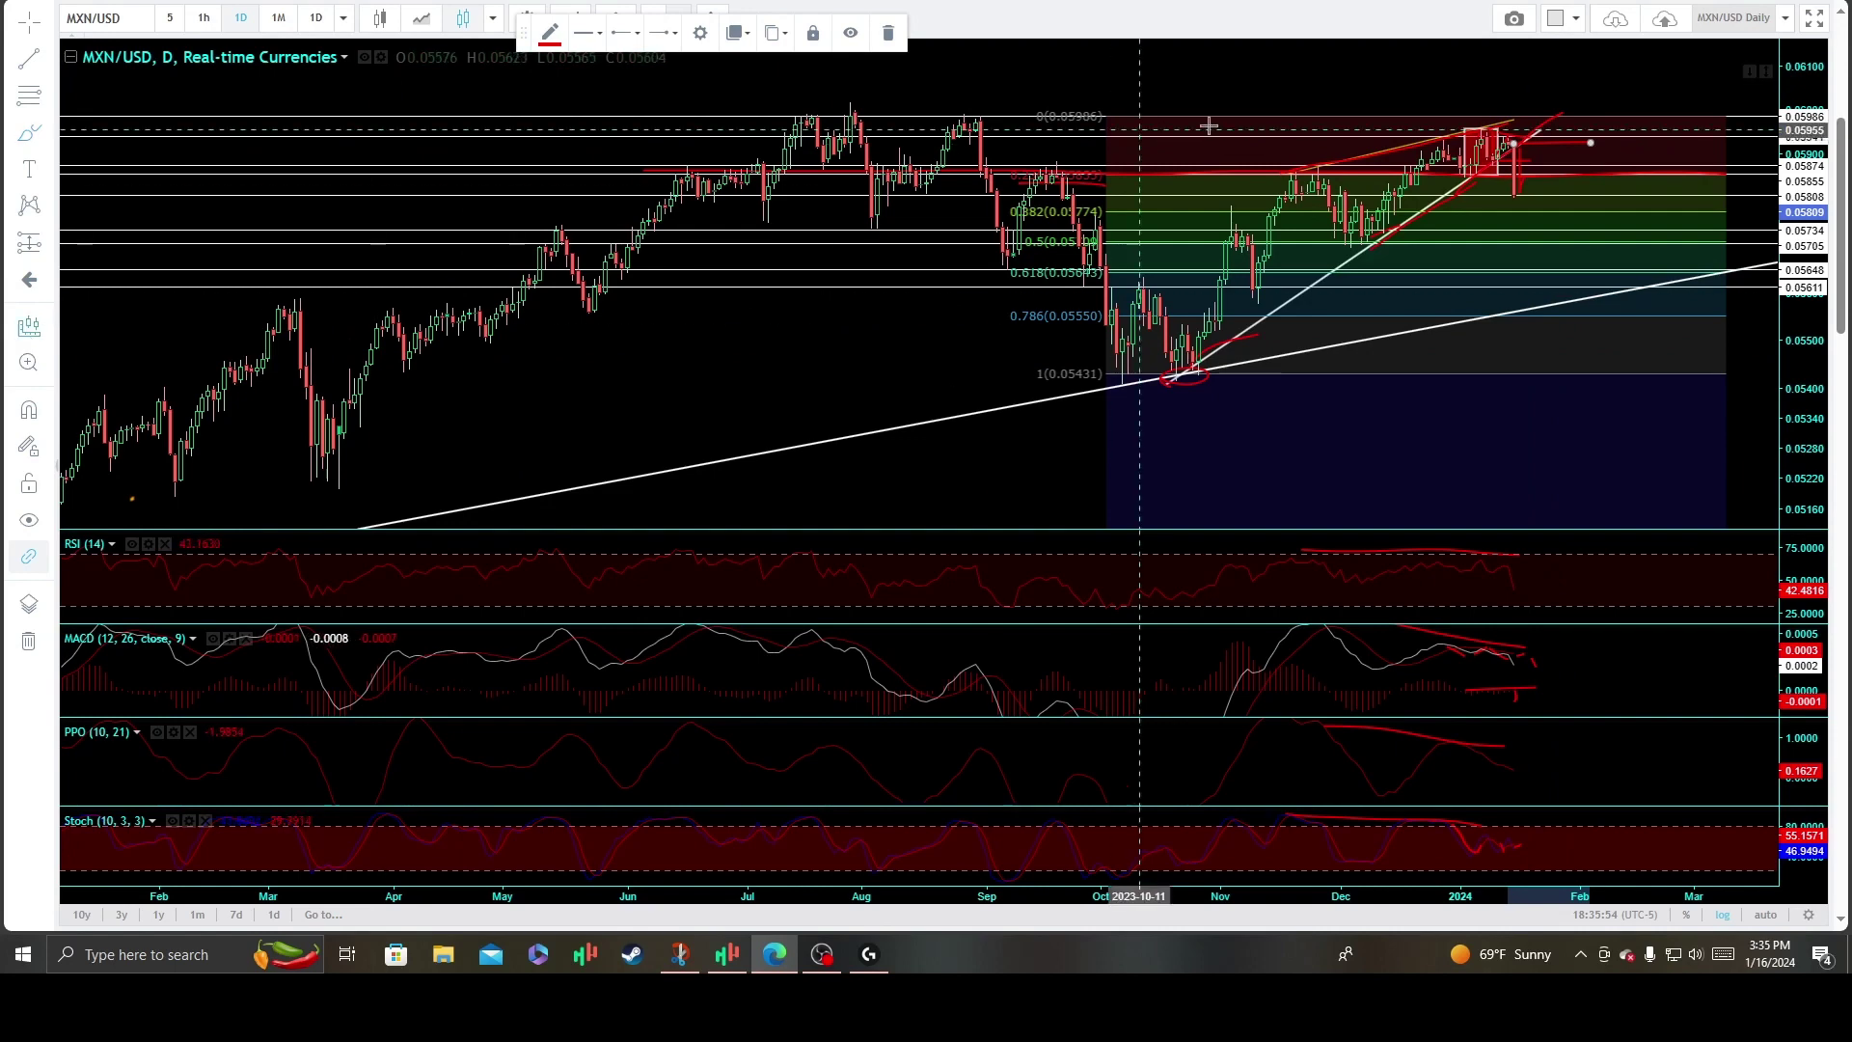
click(1476, 140)
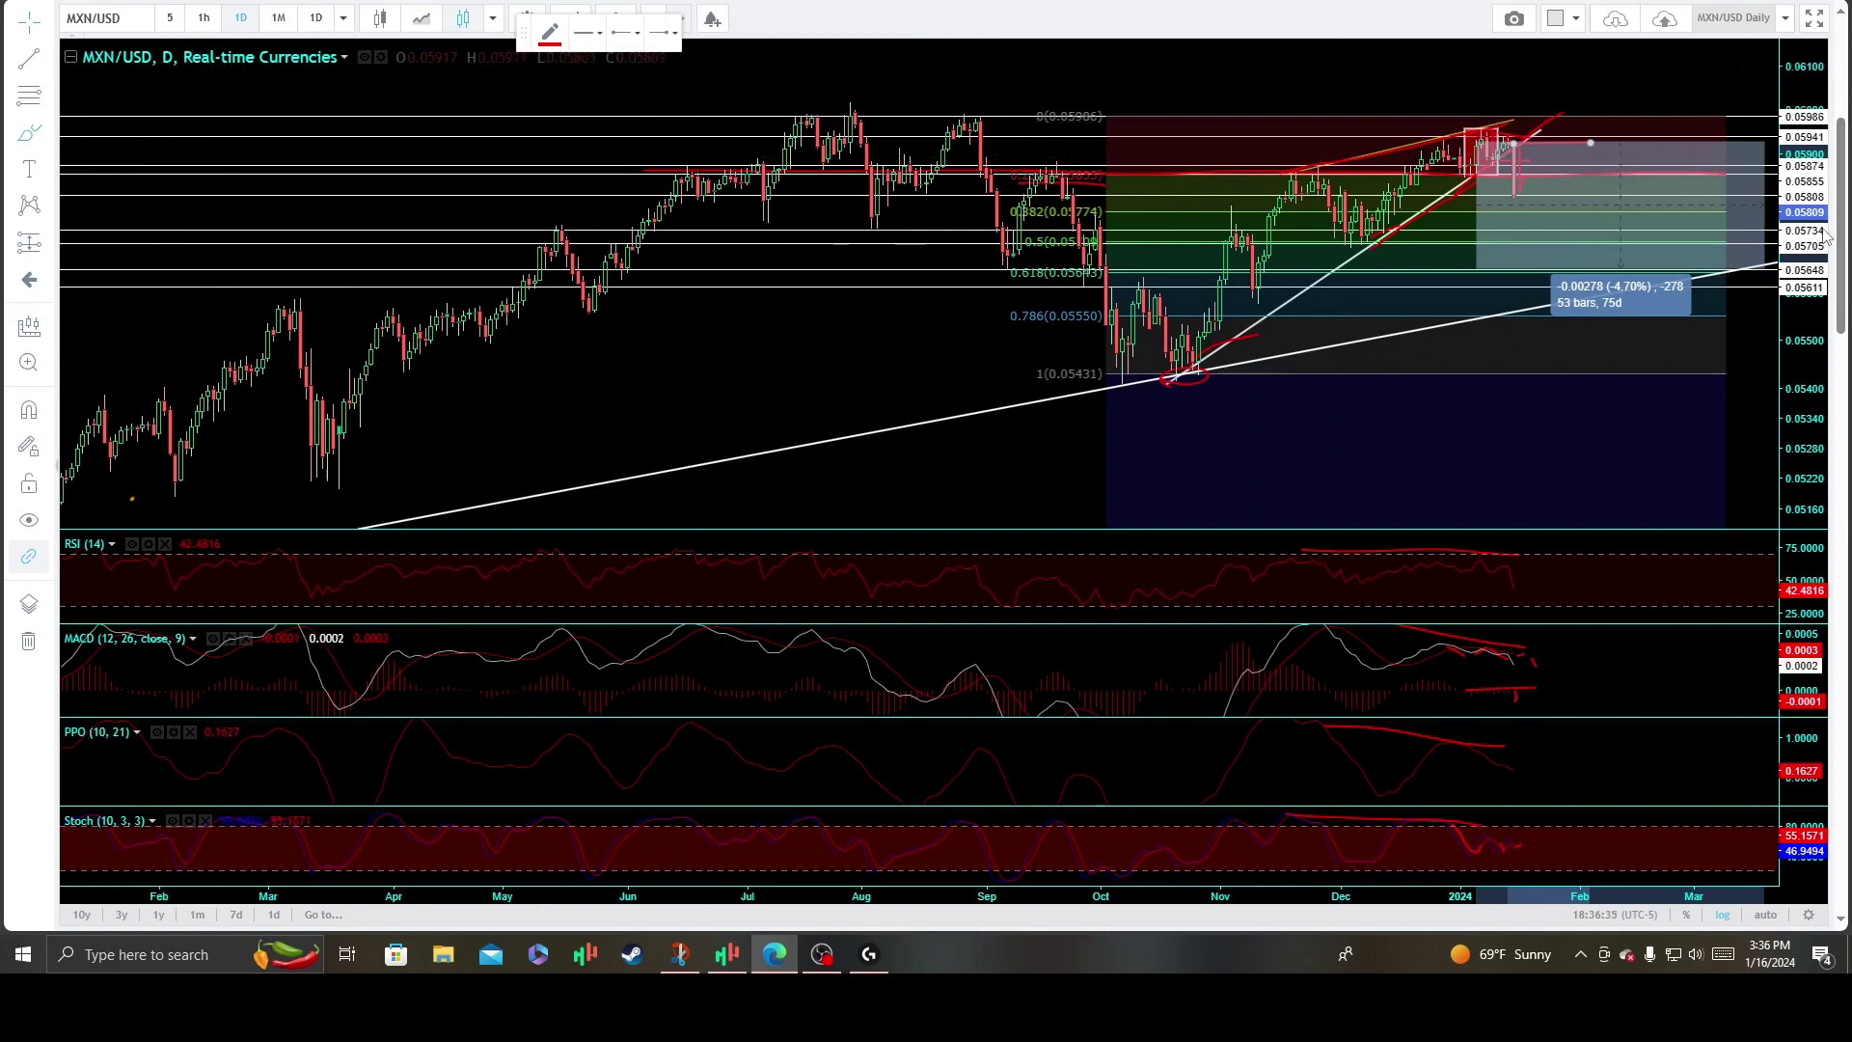
scroll(1505, 429, down, 3)
click(198, 158)
With the Brush, mark the July low and circle the August and late-September 2022 lows along the long rising trendline.
drag(453, 230, 443, 264)
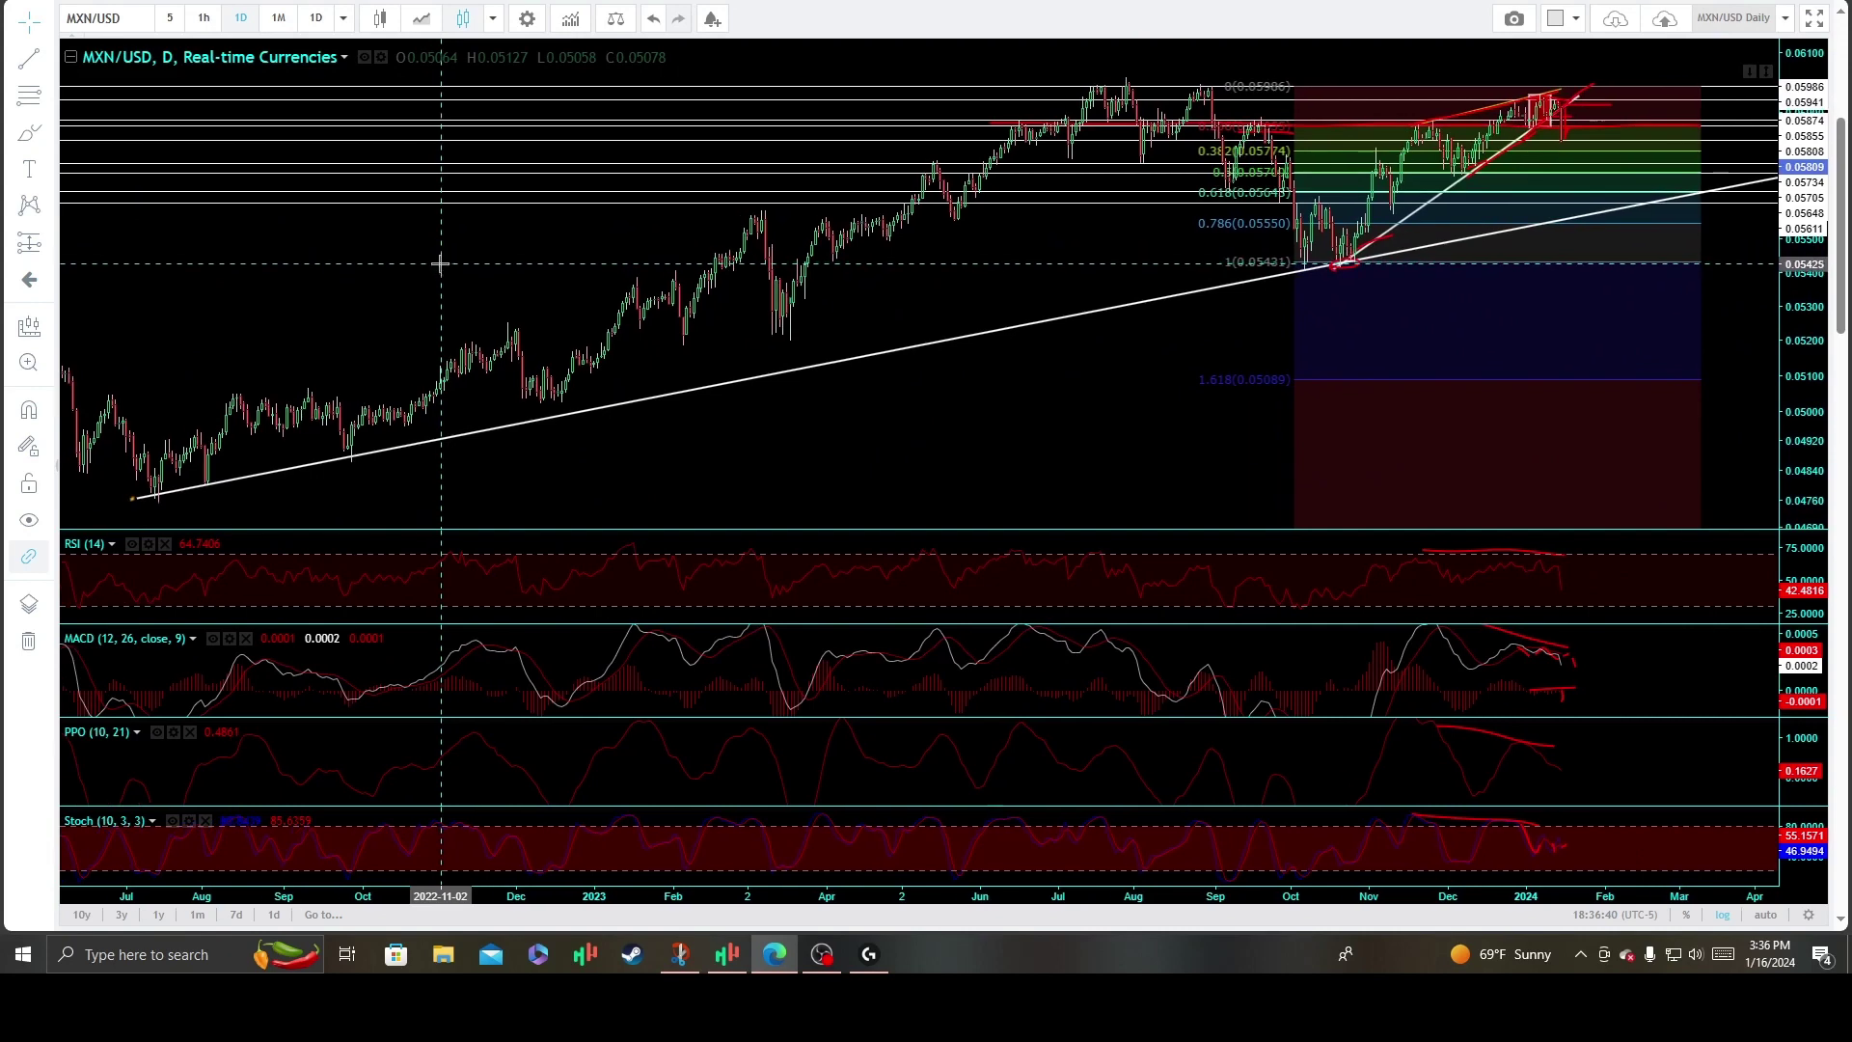
click(29, 132)
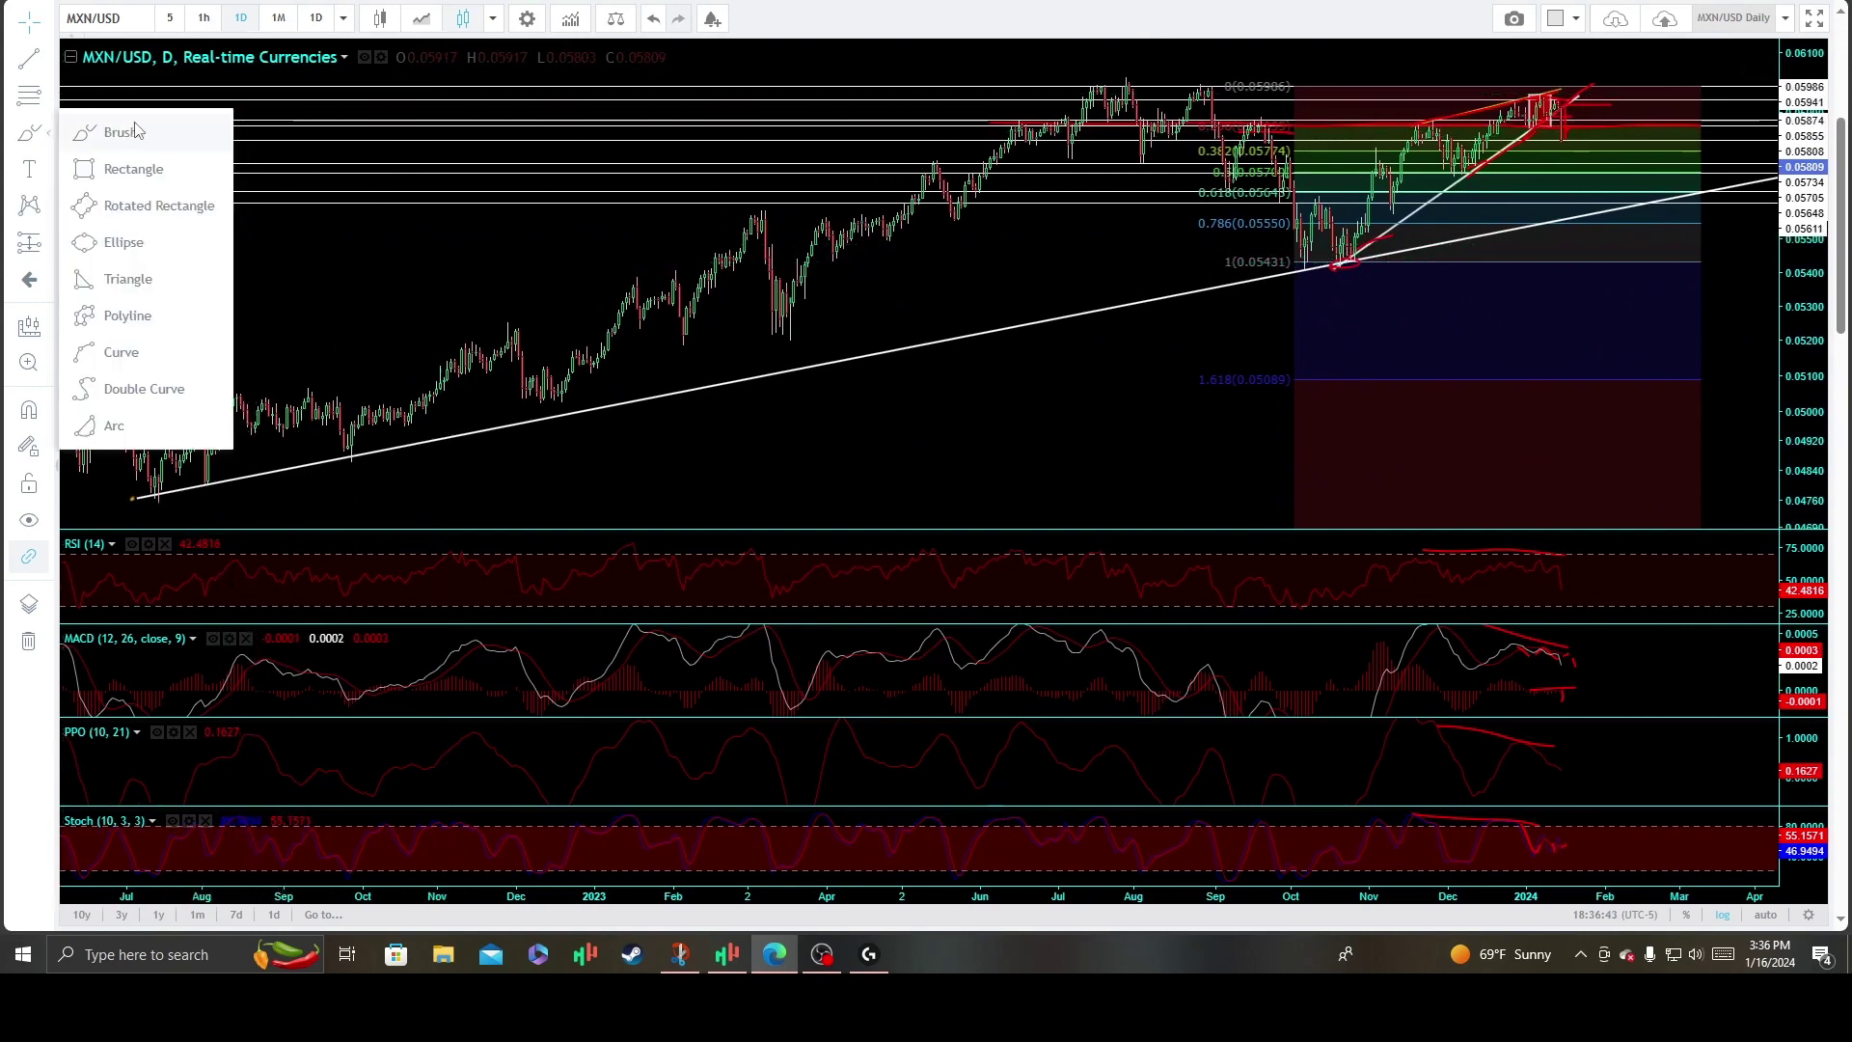
click(83, 132)
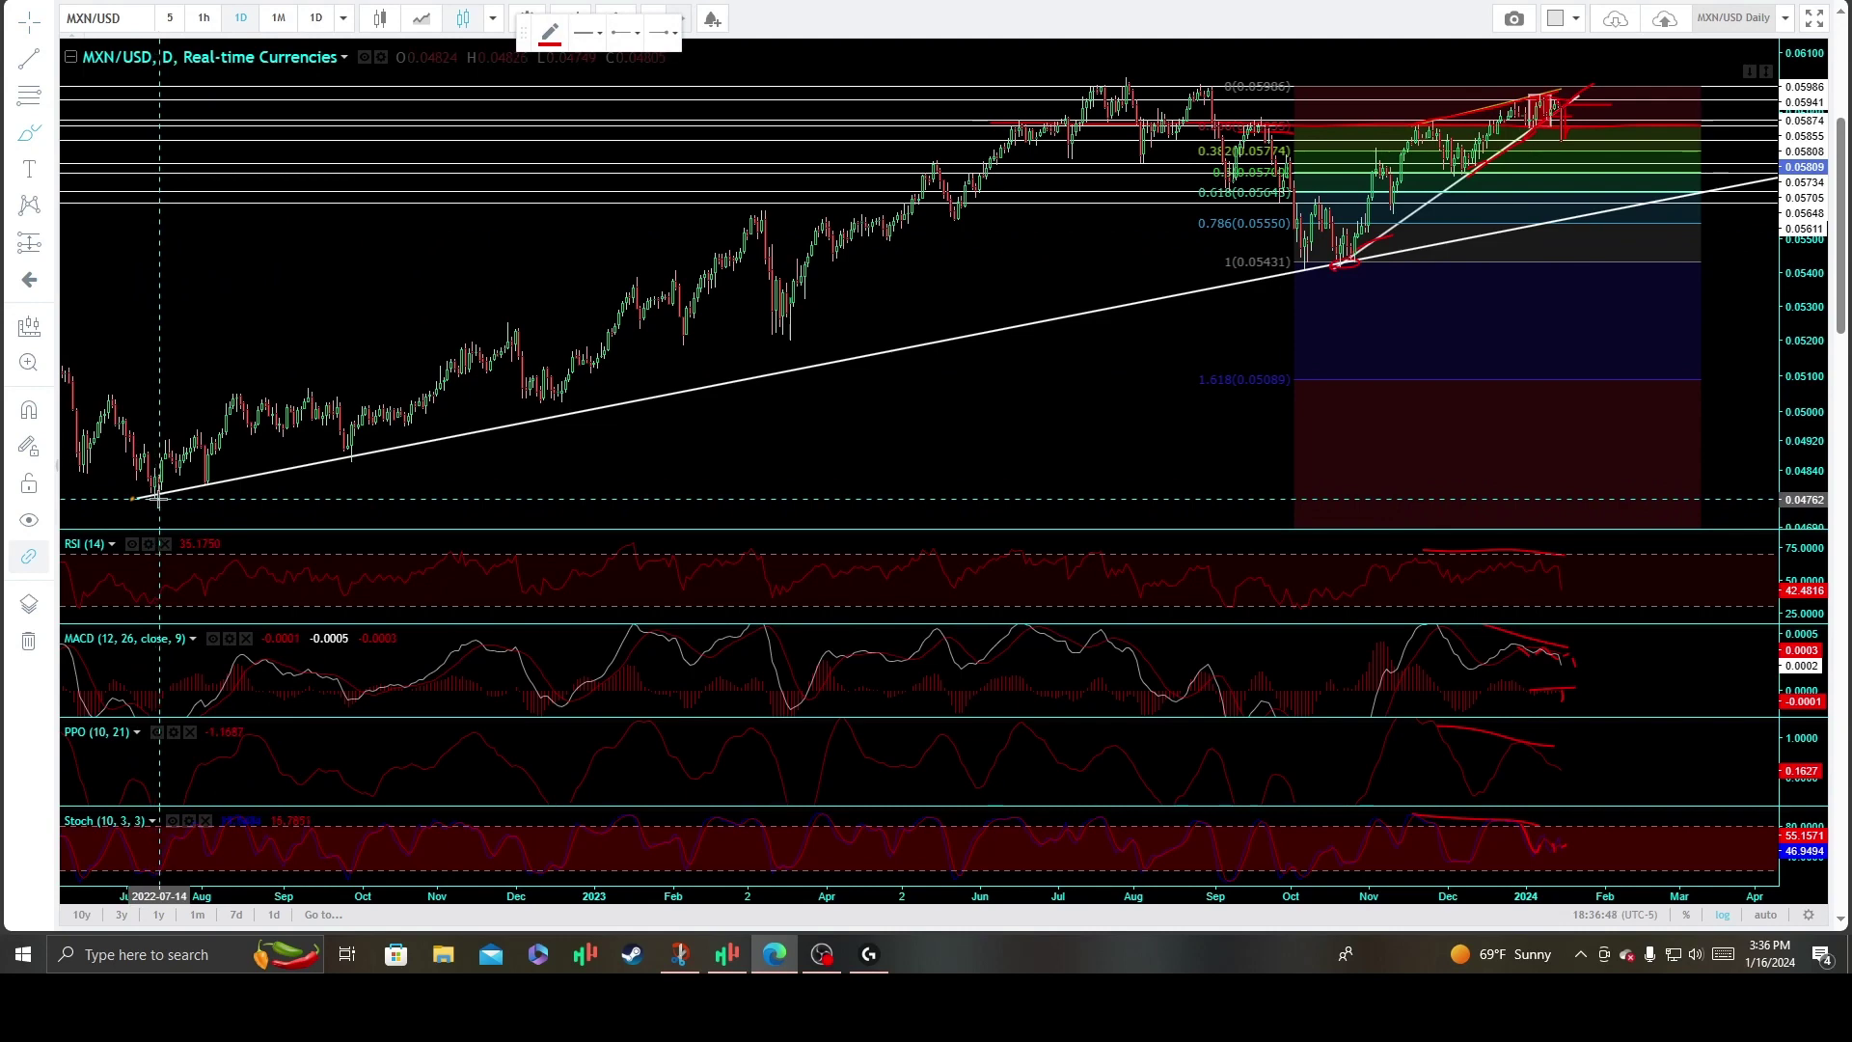
drag(241, 480, 207, 474)
drag(355, 465, 409, 454)
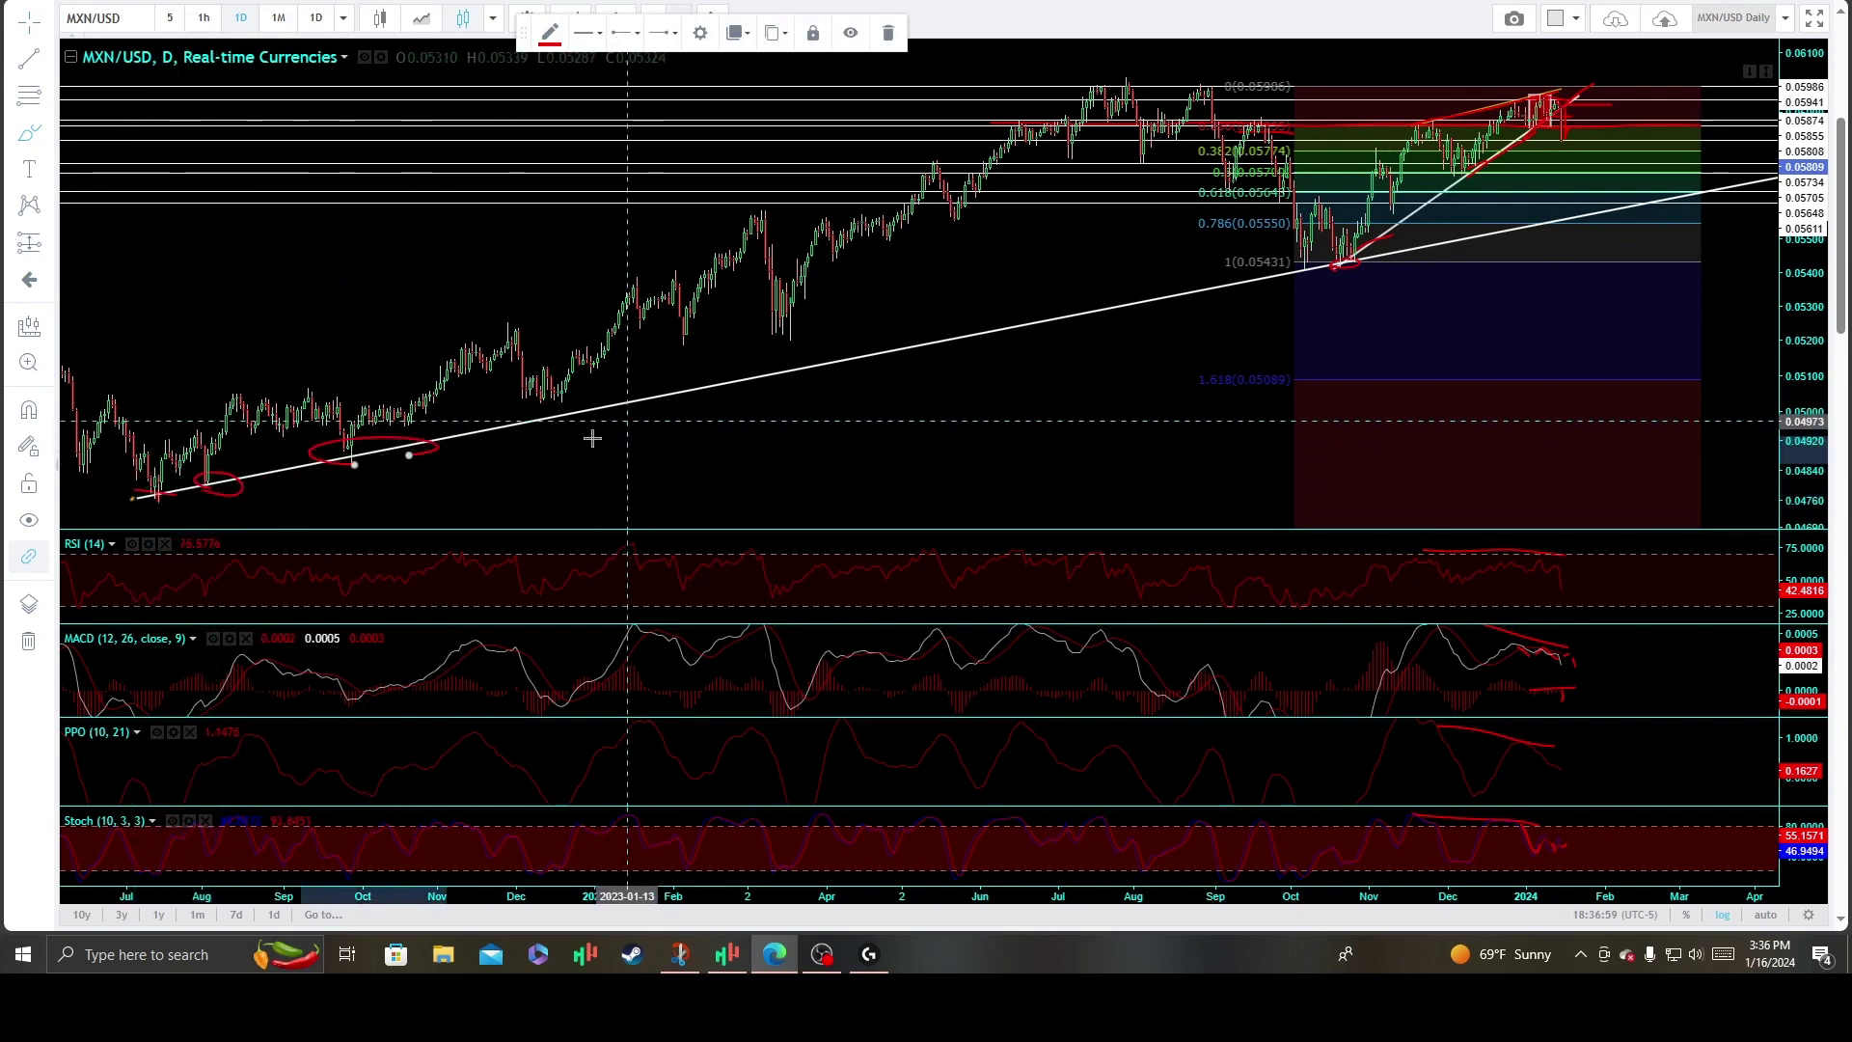
Trace the long trendline from the October 2023 low and sketch a decline to it with a rebound and a possible break below.
mouse_move(1312, 273)
mouse_down()
mouse_move(1773, 177)
mouse_move(1485, 192)
mouse_up()
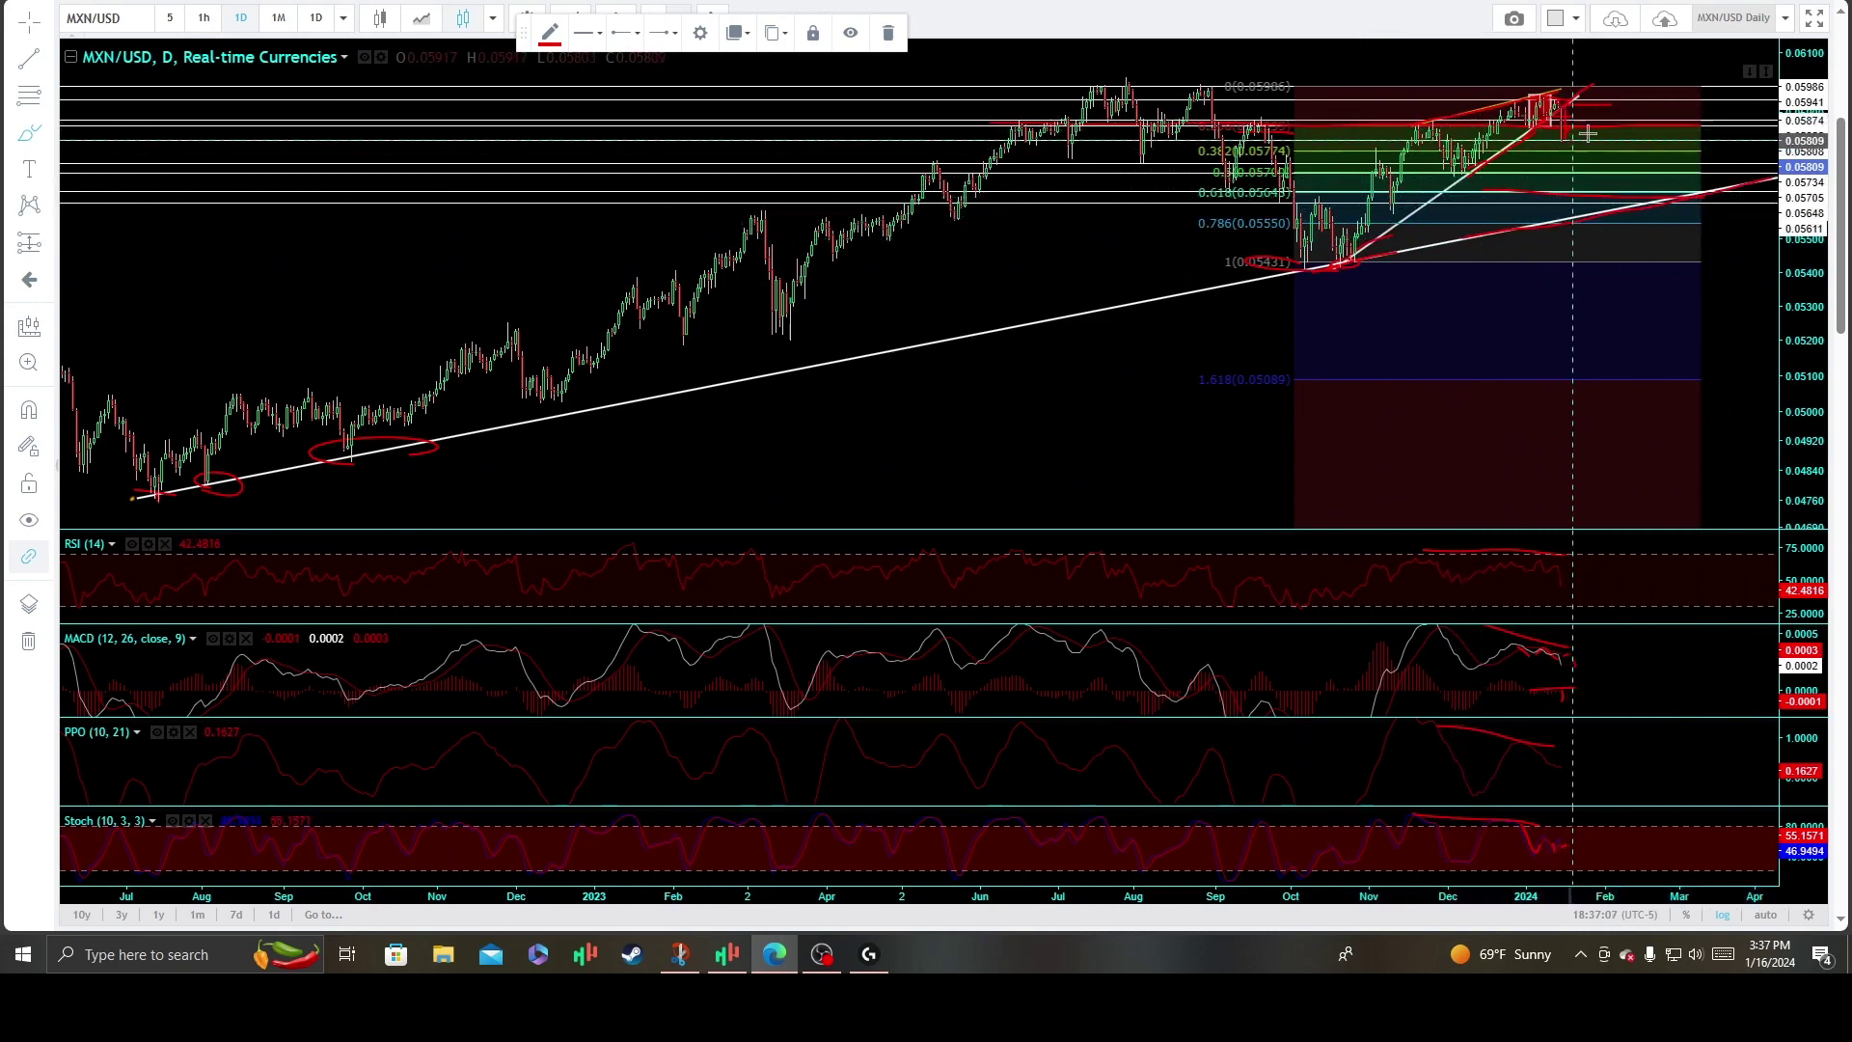
mouse_move(1631, 135)
mouse_down()
mouse_move(1669, 200)
mouse_move(1747, 206)
mouse_up()
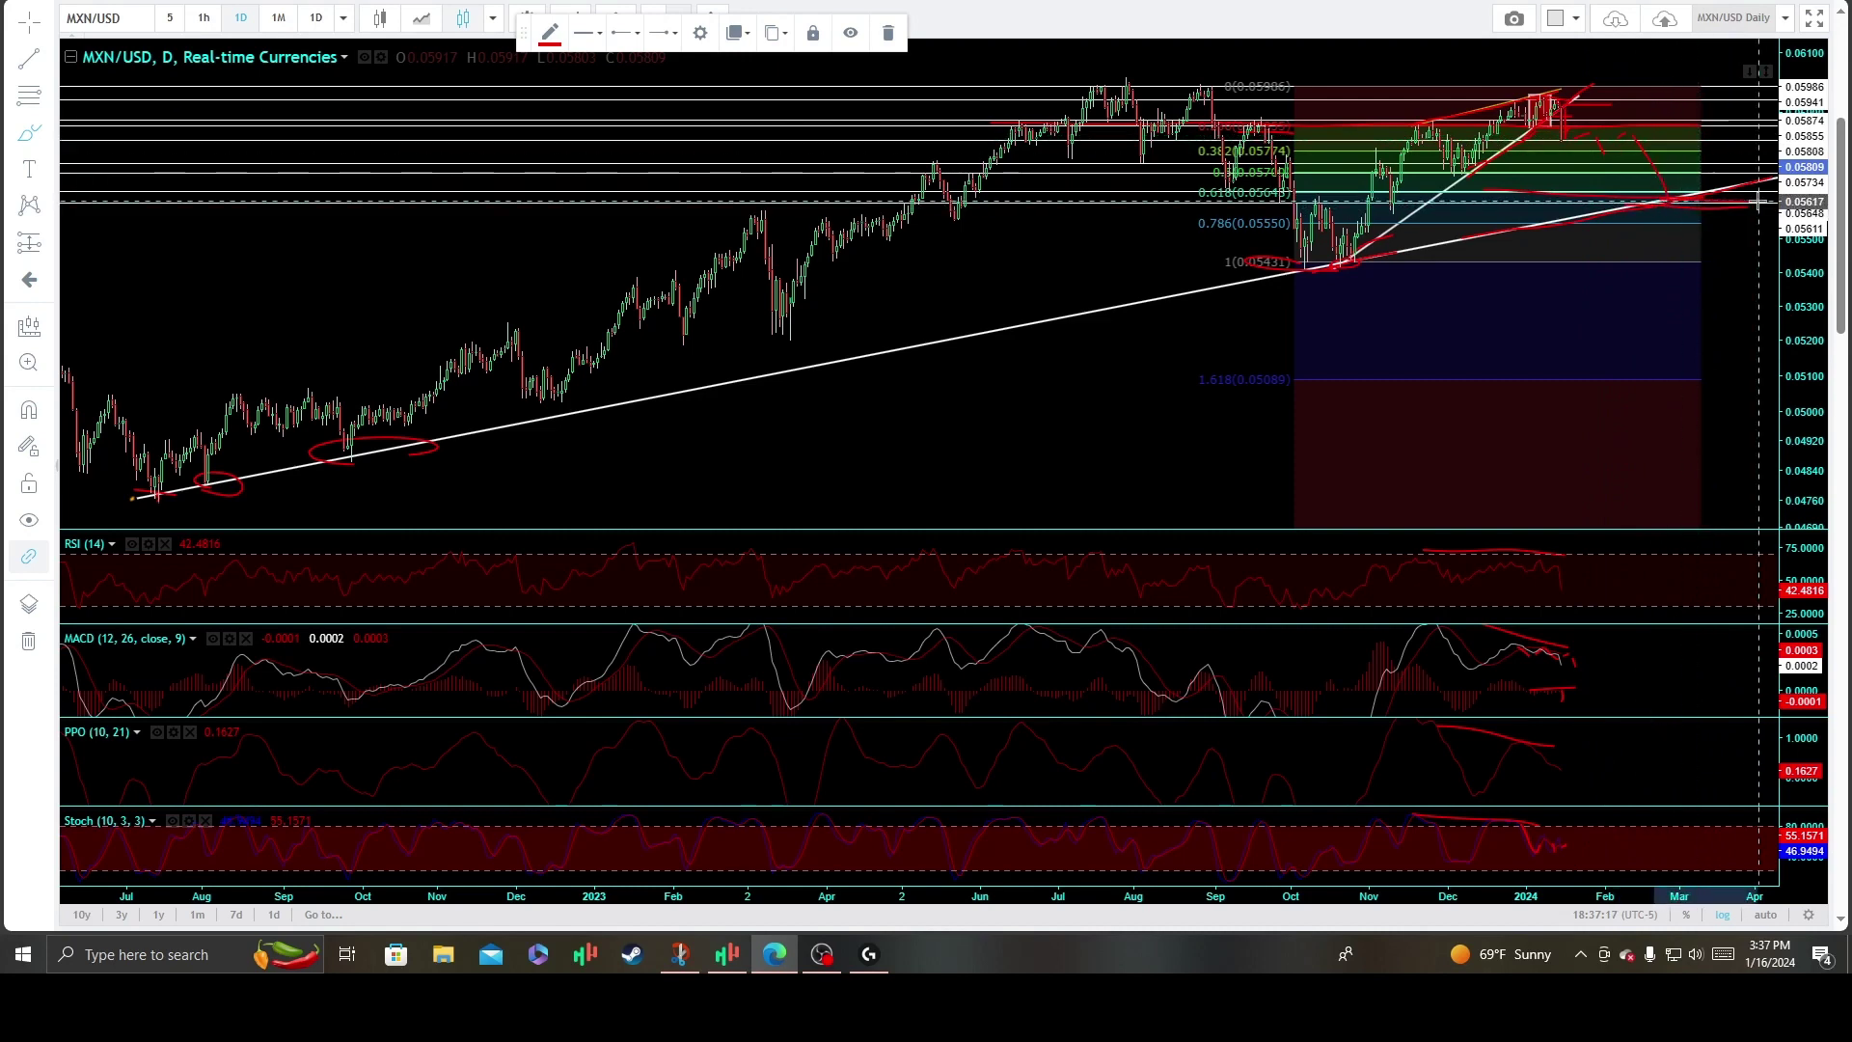
drag(1700, 183, 1733, 113)
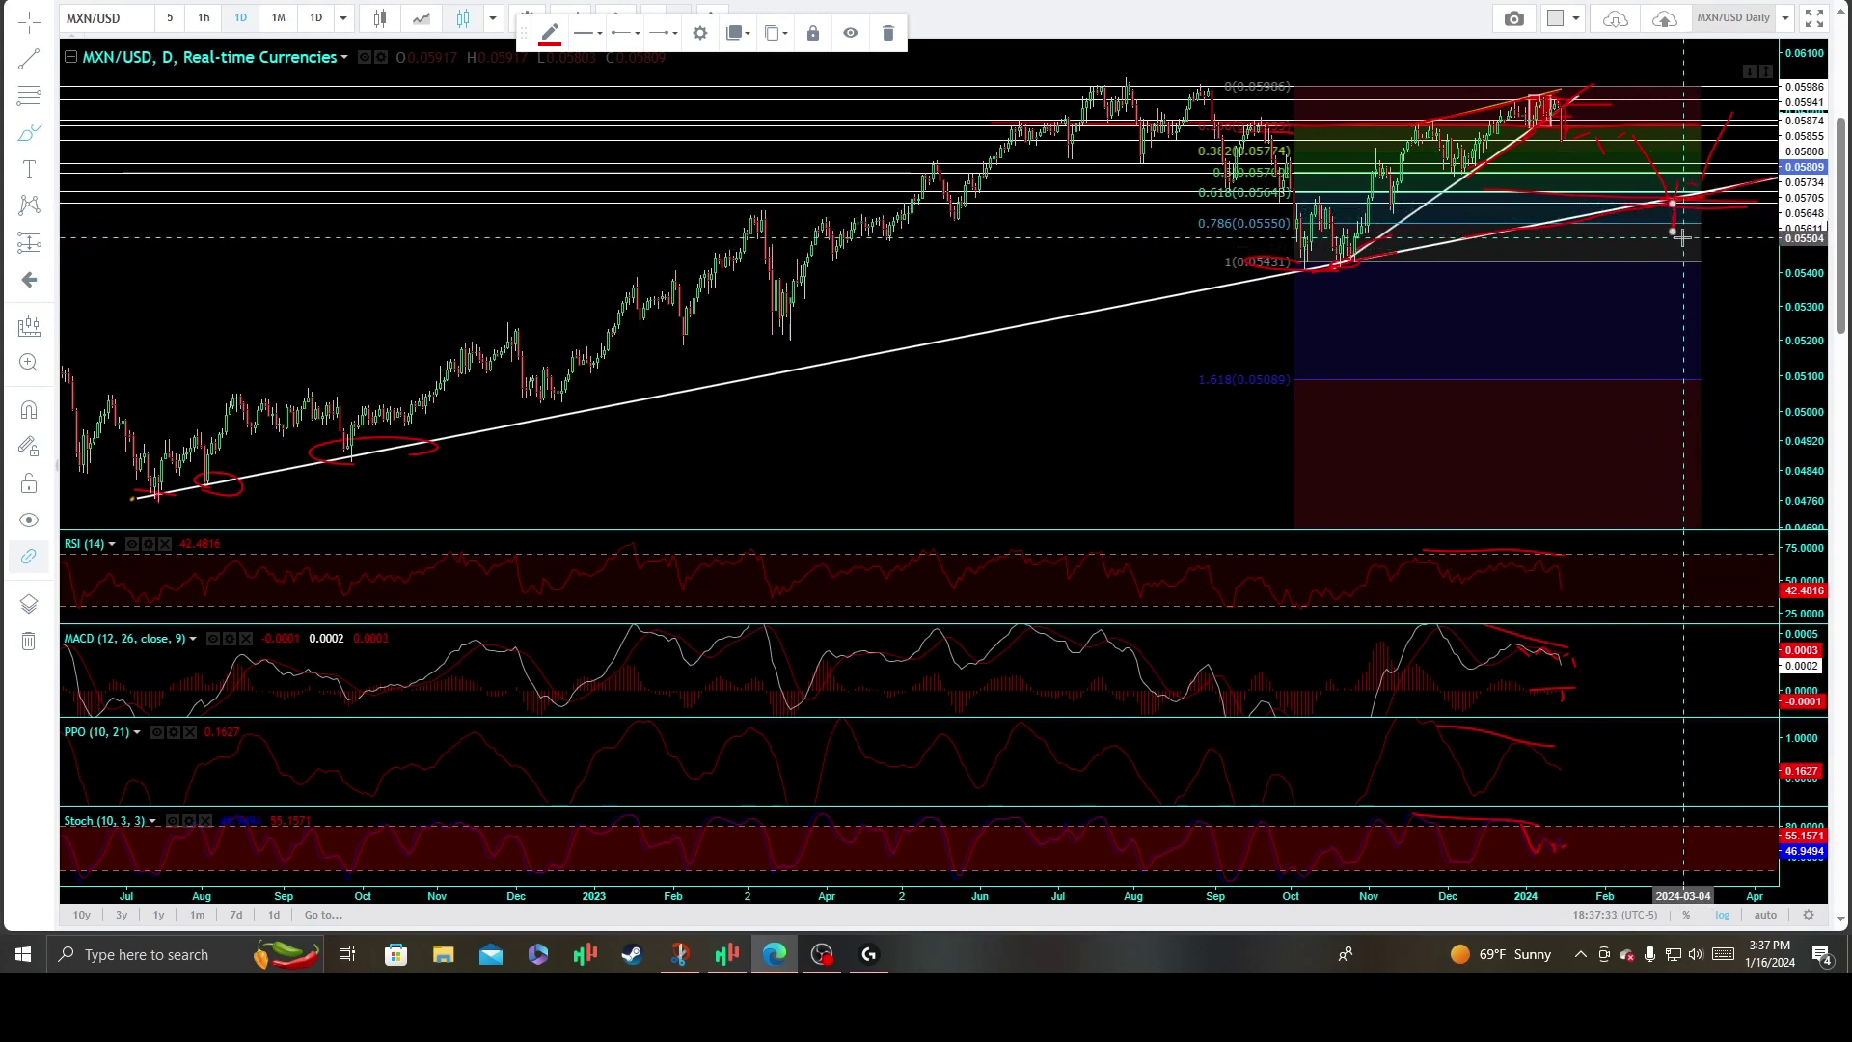
click(1690, 207)
click(1693, 264)
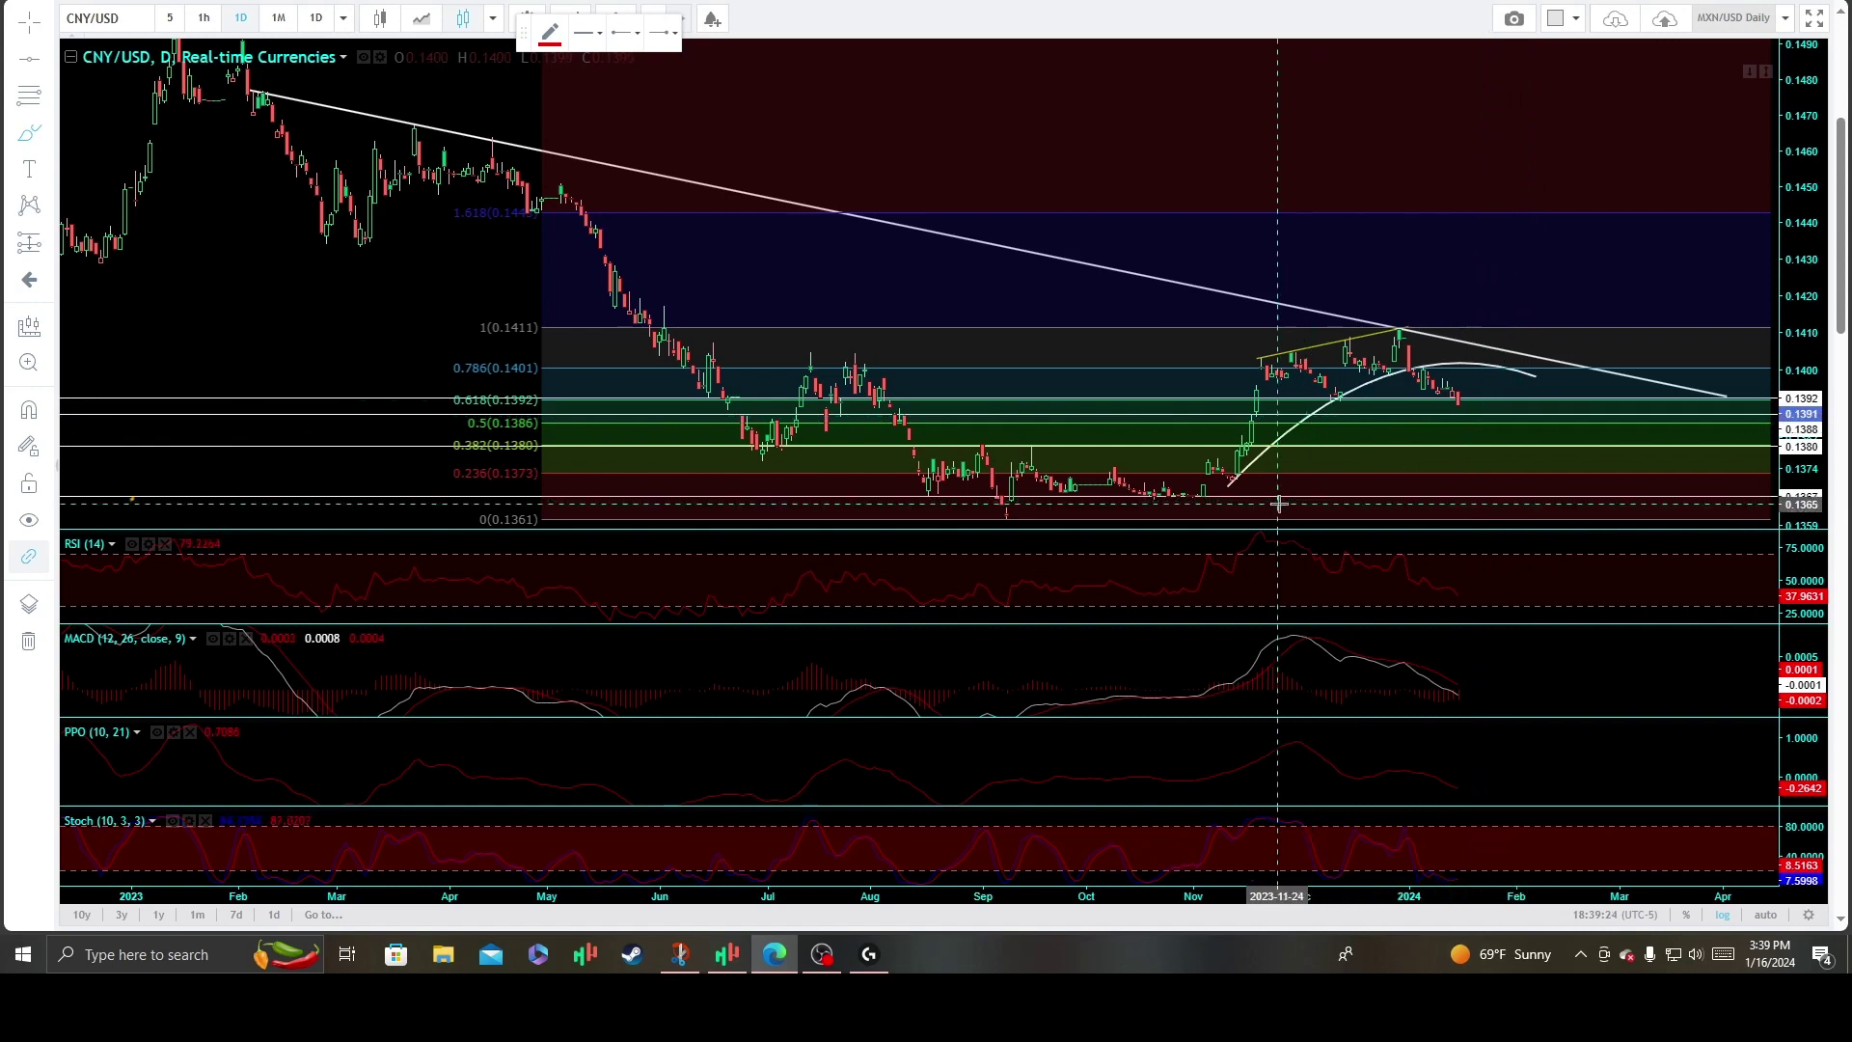
On the CNY/USD daily chart, underline the 0.618 Fibonacci label and trace the 0.1392 level in red through early 2024.
click(1232, 487)
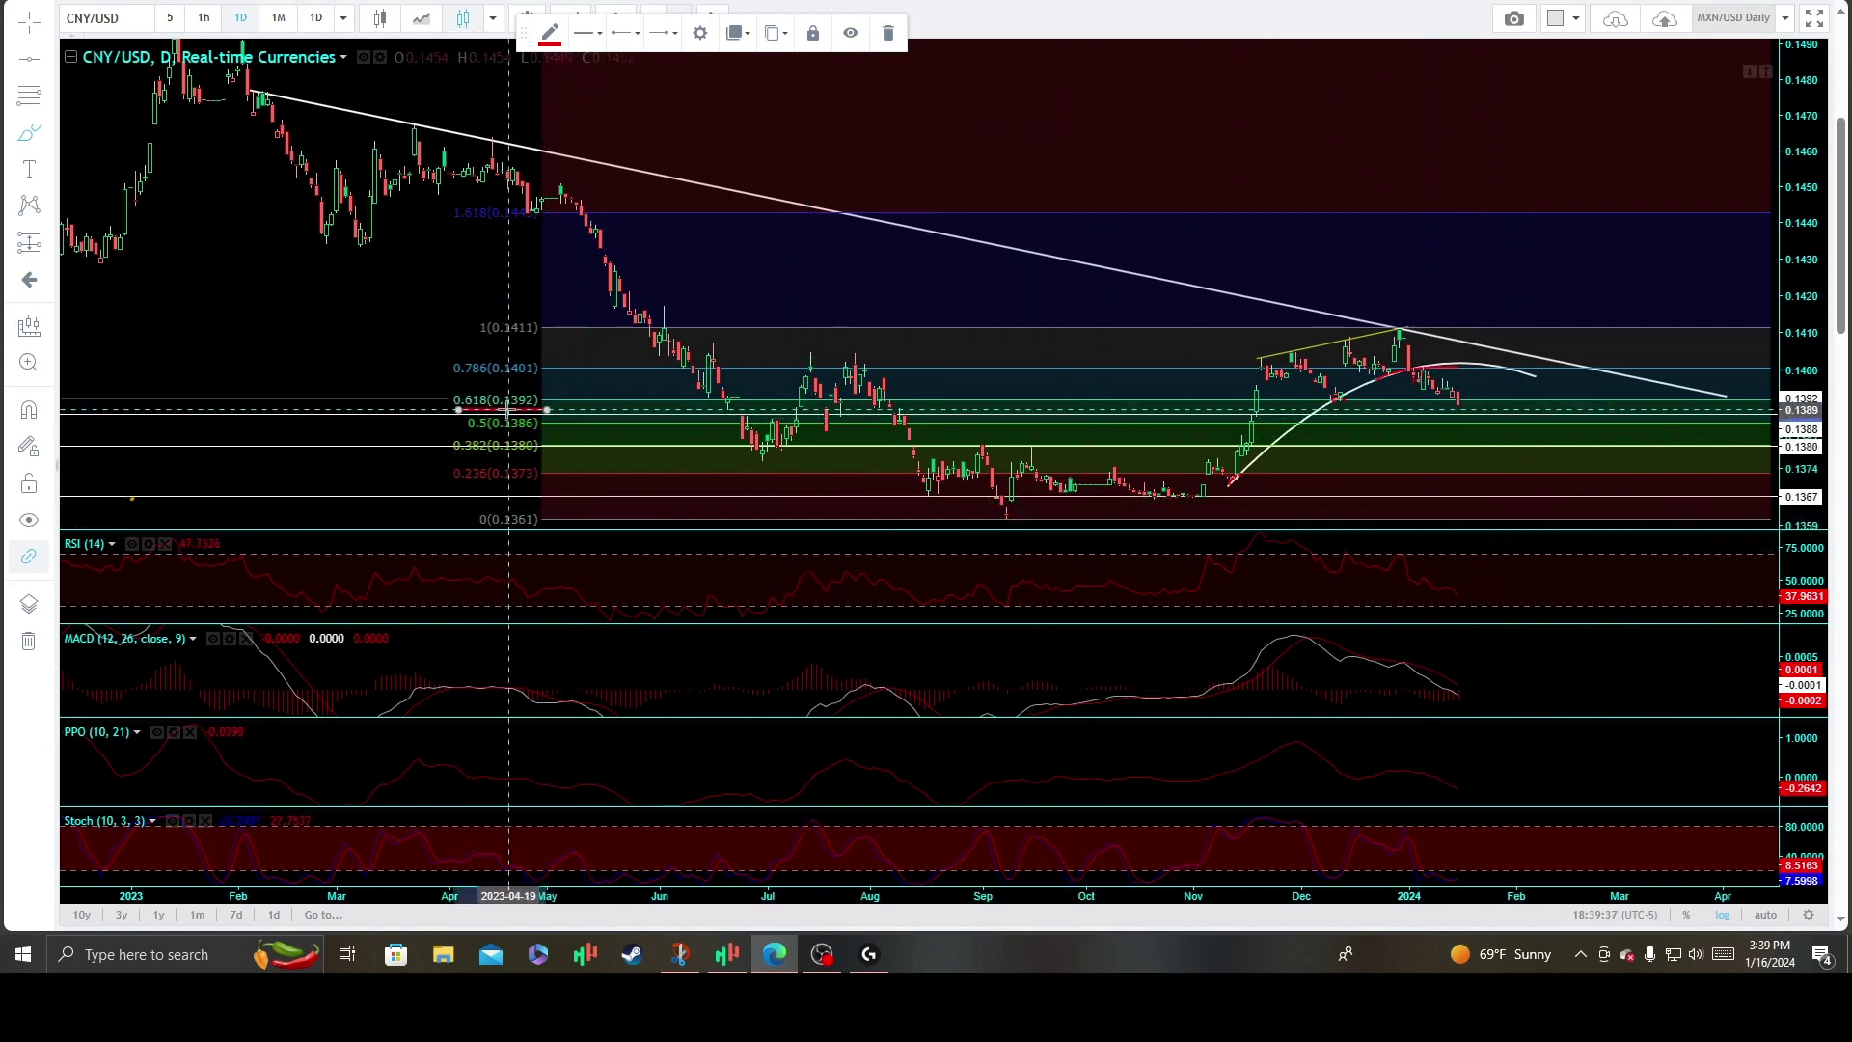
drag(566, 403, 899, 399)
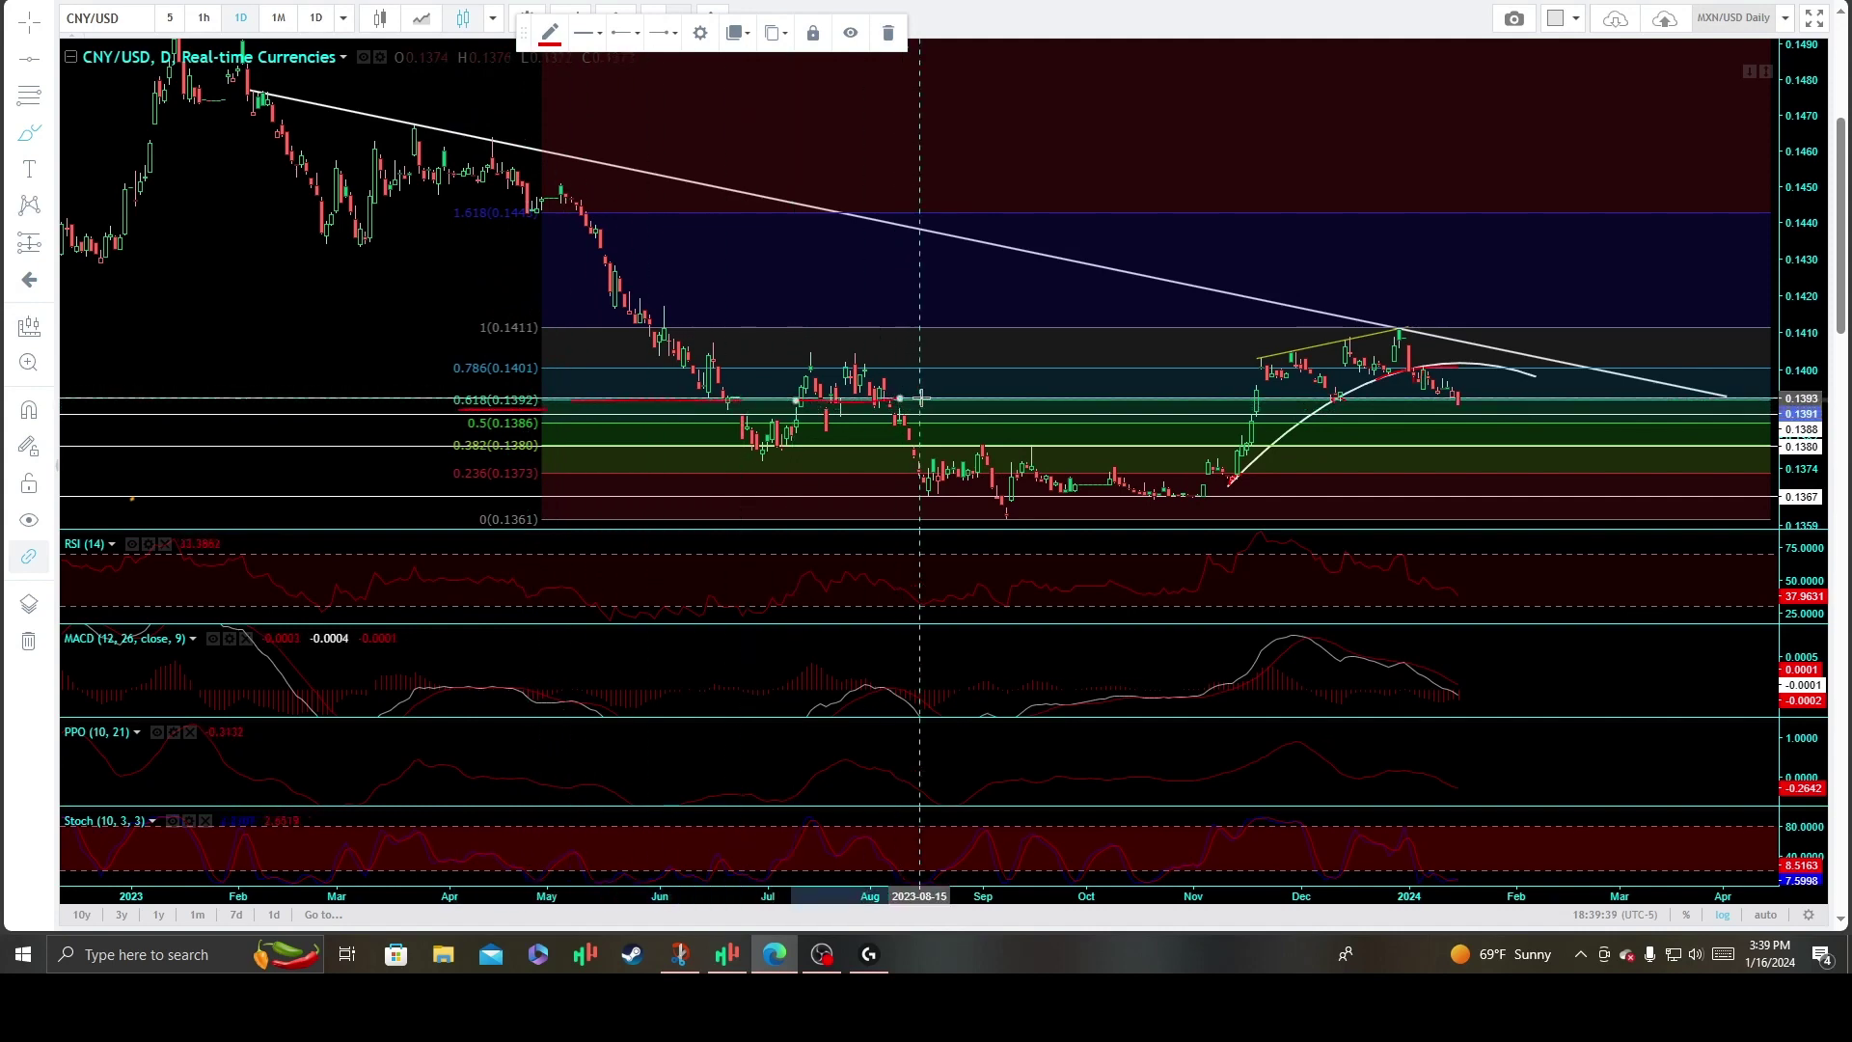
drag(1259, 403, 1463, 400)
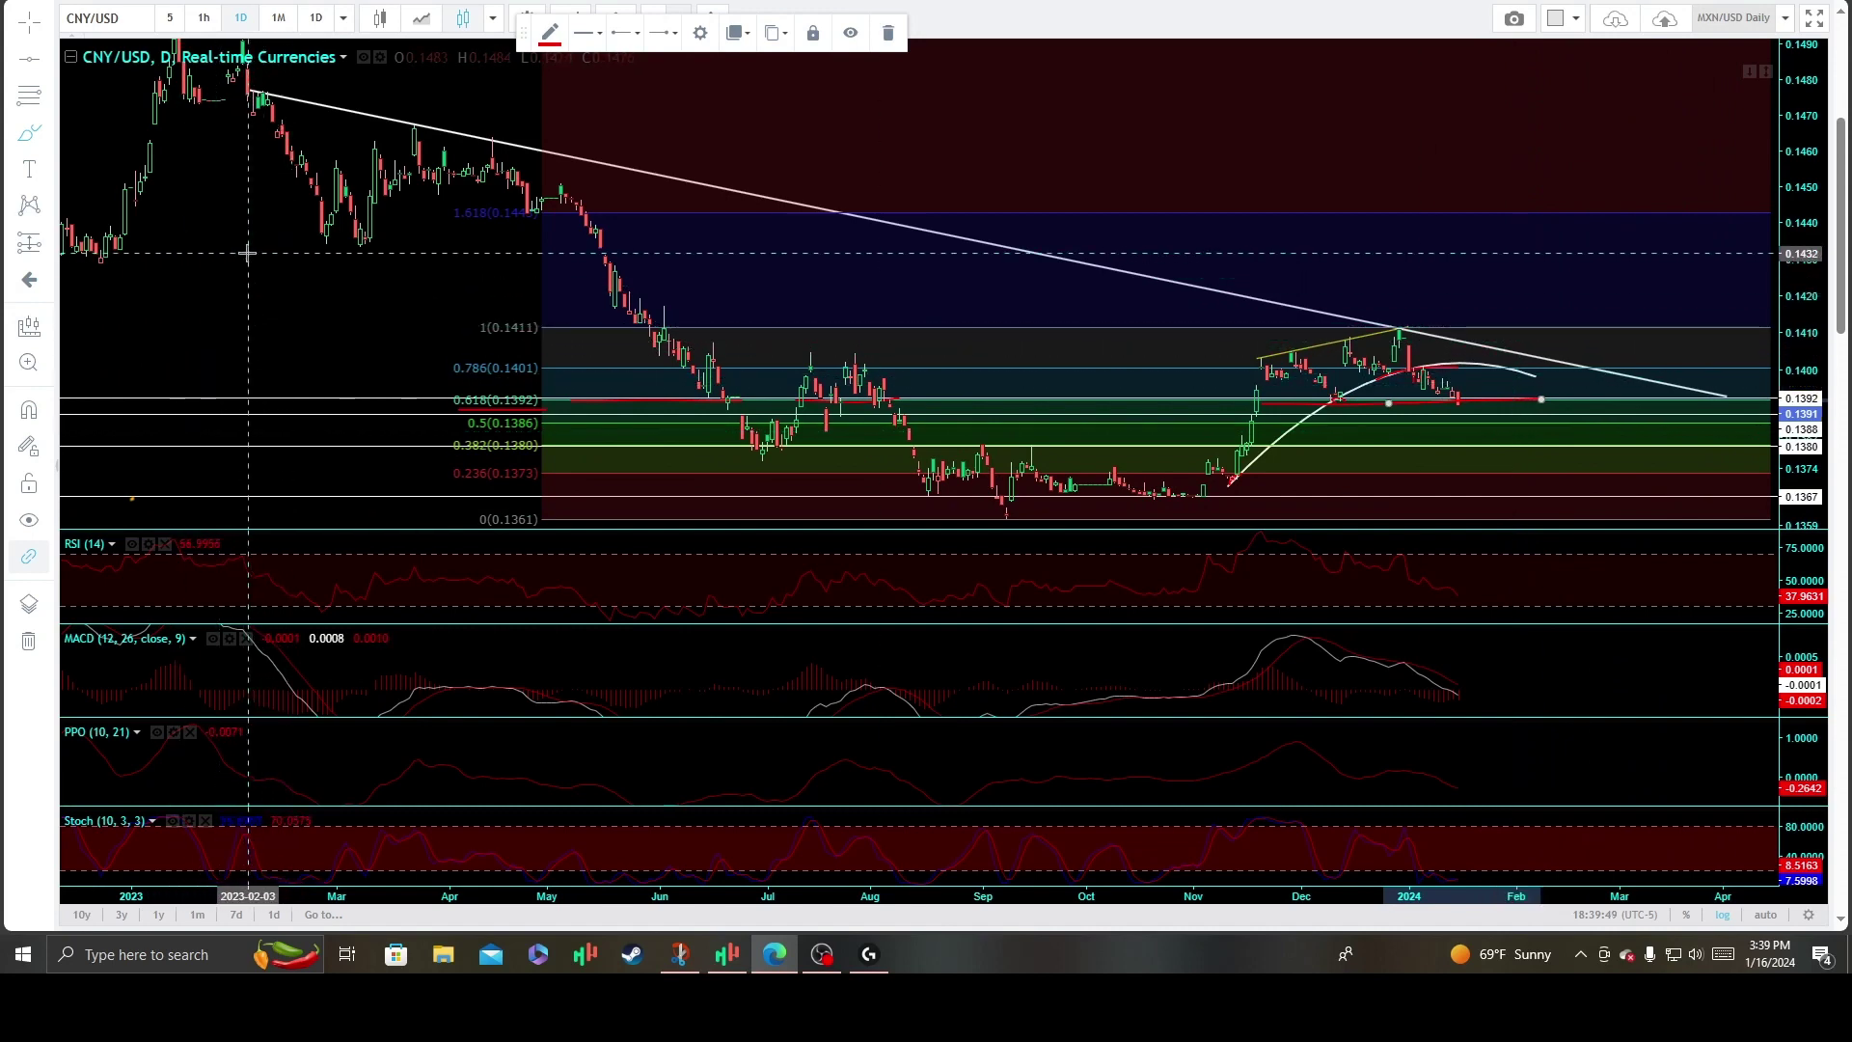
Circle the highs touching the descending white trendline and trace the right end of the rounded-top arc in red.
drag(256, 94, 272, 90)
drag(396, 121, 475, 121)
drag(1392, 324, 1545, 385)
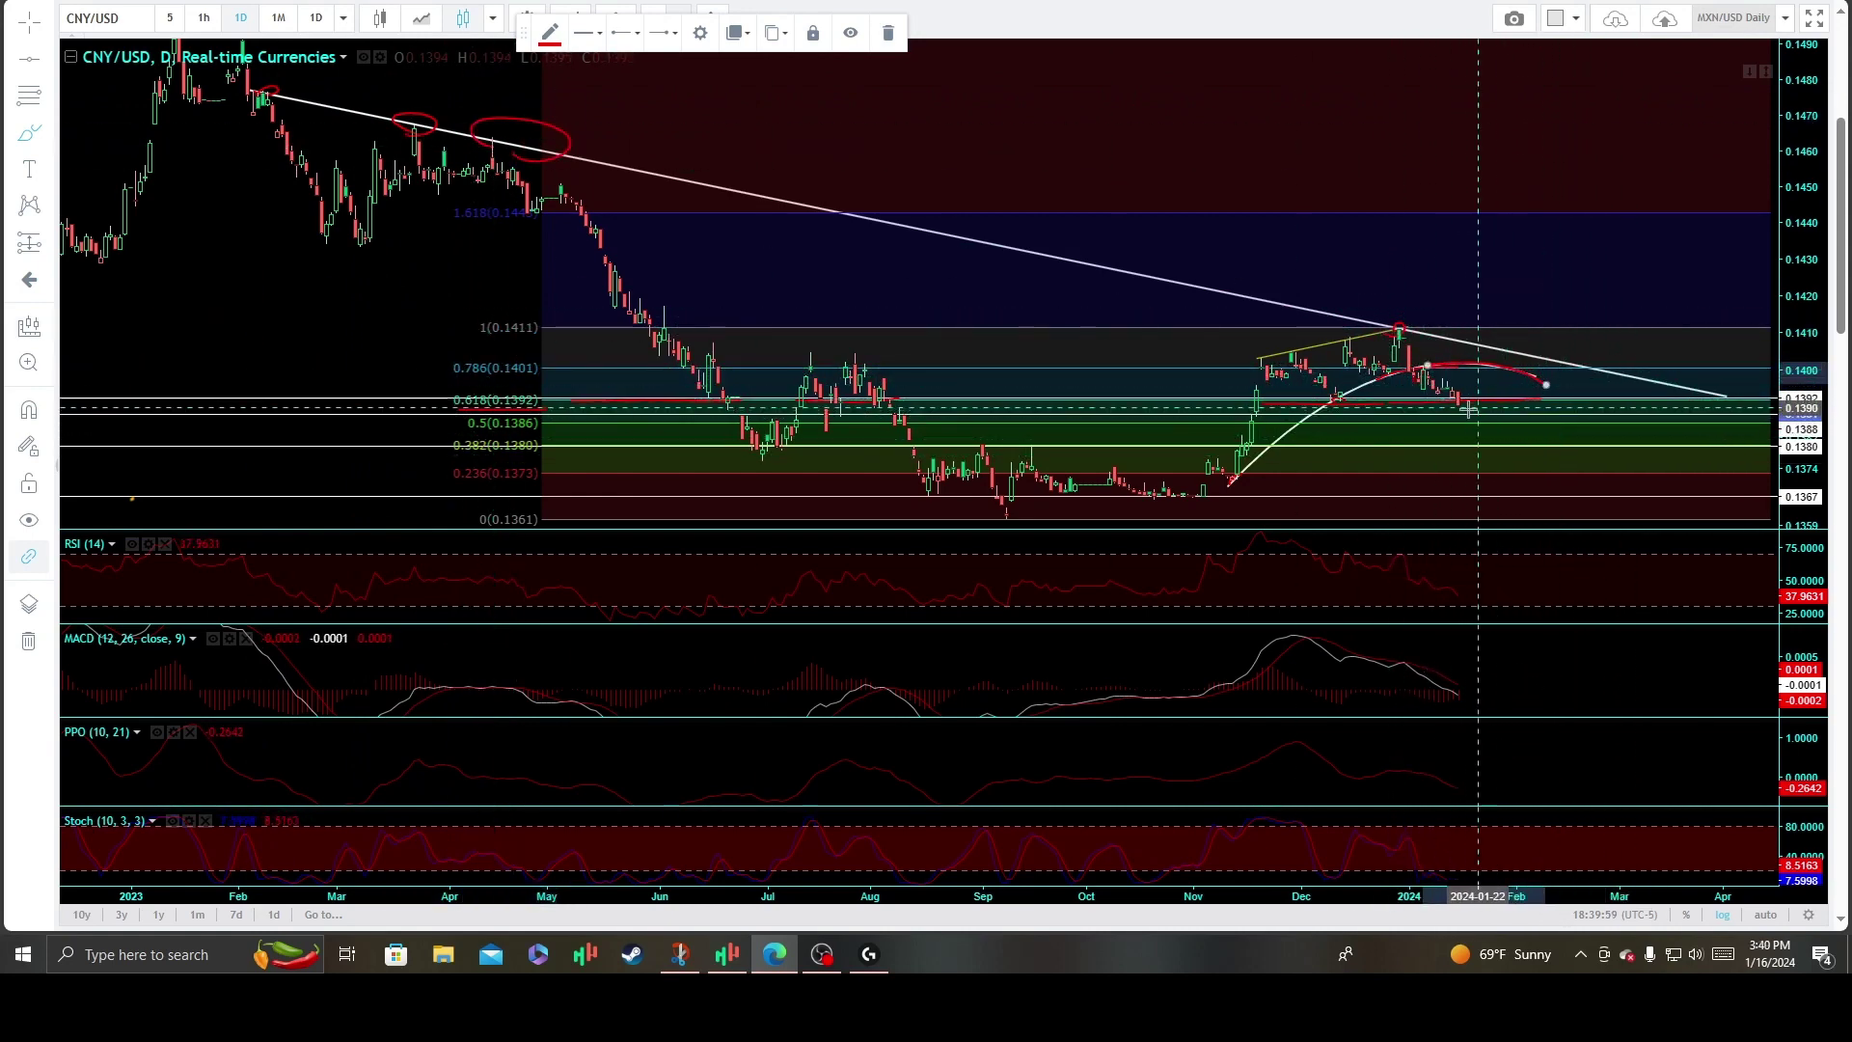
Underline the 0.786 Fibonacci label and sketch a rebound from the current price to the arc followed by a drop.
drag(1493, 390, 1506, 374)
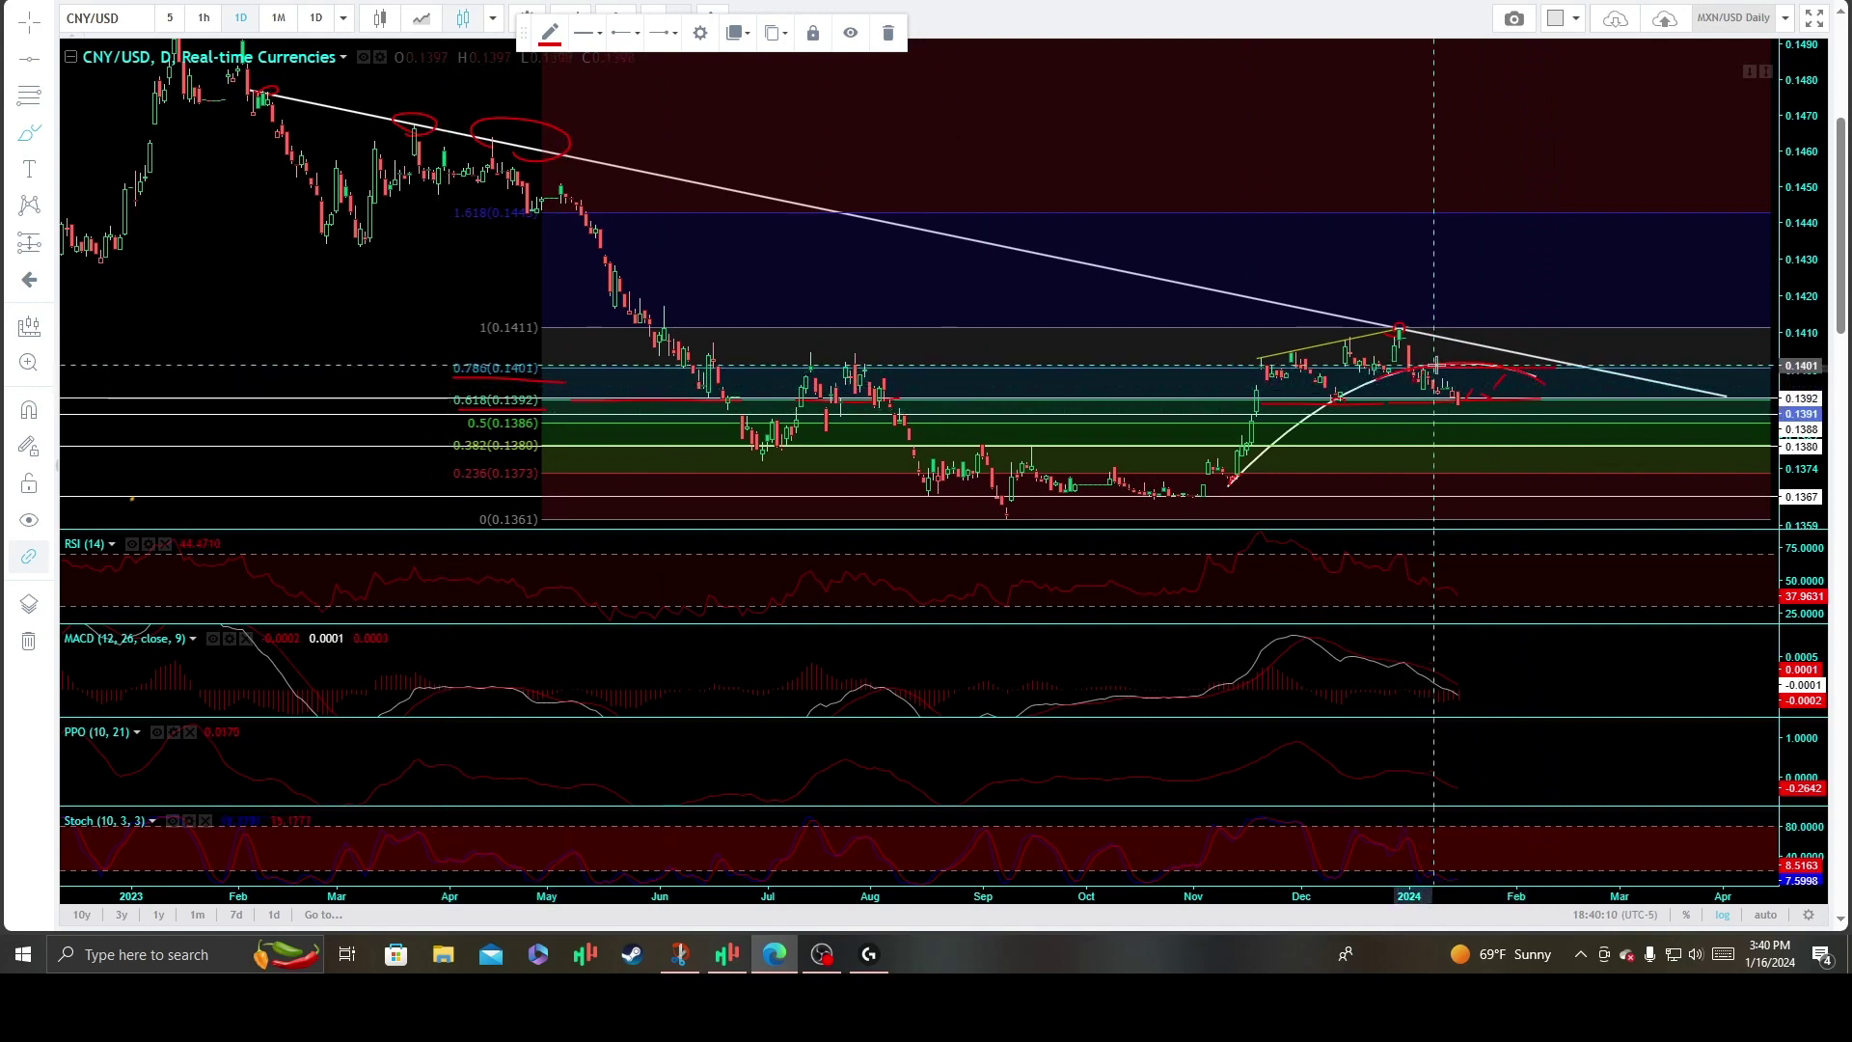
drag(1547, 381, 1546, 412)
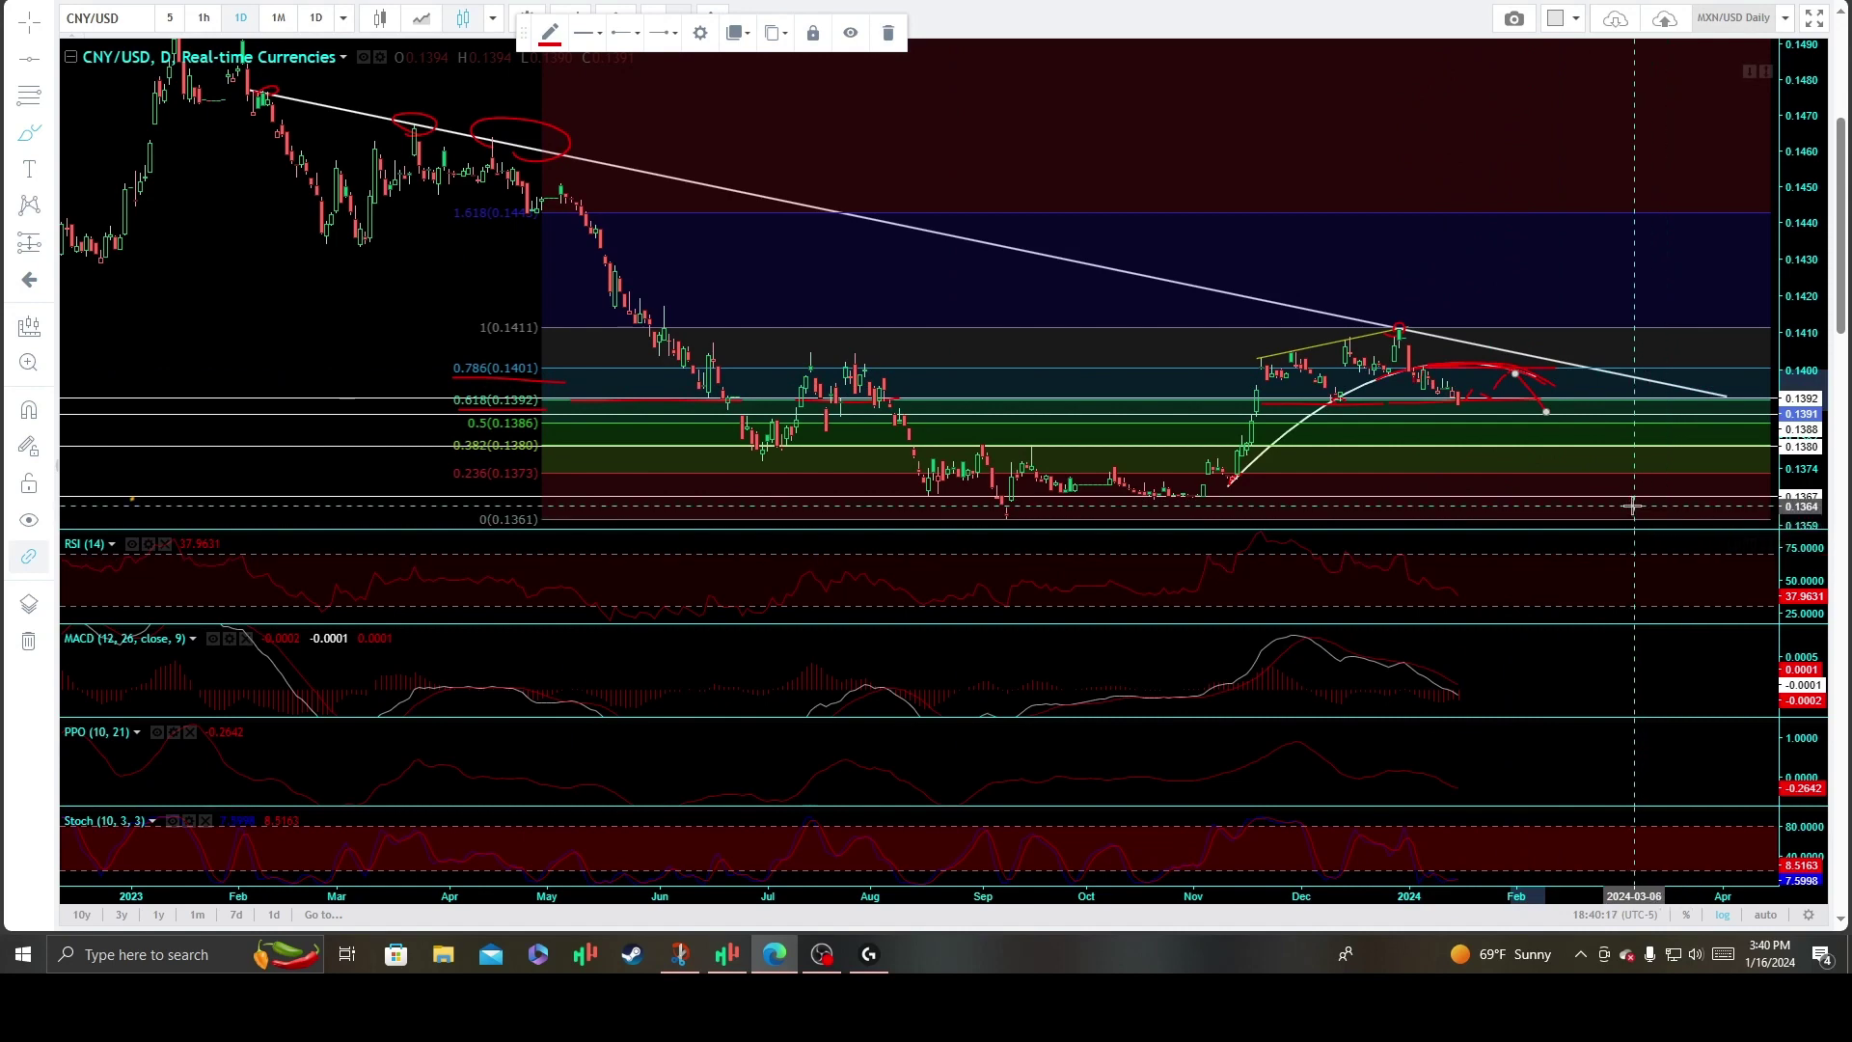
Trace the rising price highs, draw falling divergence lines over RSI, MACD, PPO and Stochastic, and mark MACD's zero level.
drag(1256, 360, 1406, 333)
drag(1407, 552, 1297, 532)
drag(1306, 637, 1420, 657)
drag(1406, 762, 1278, 726)
drag(1309, 806, 1404, 827)
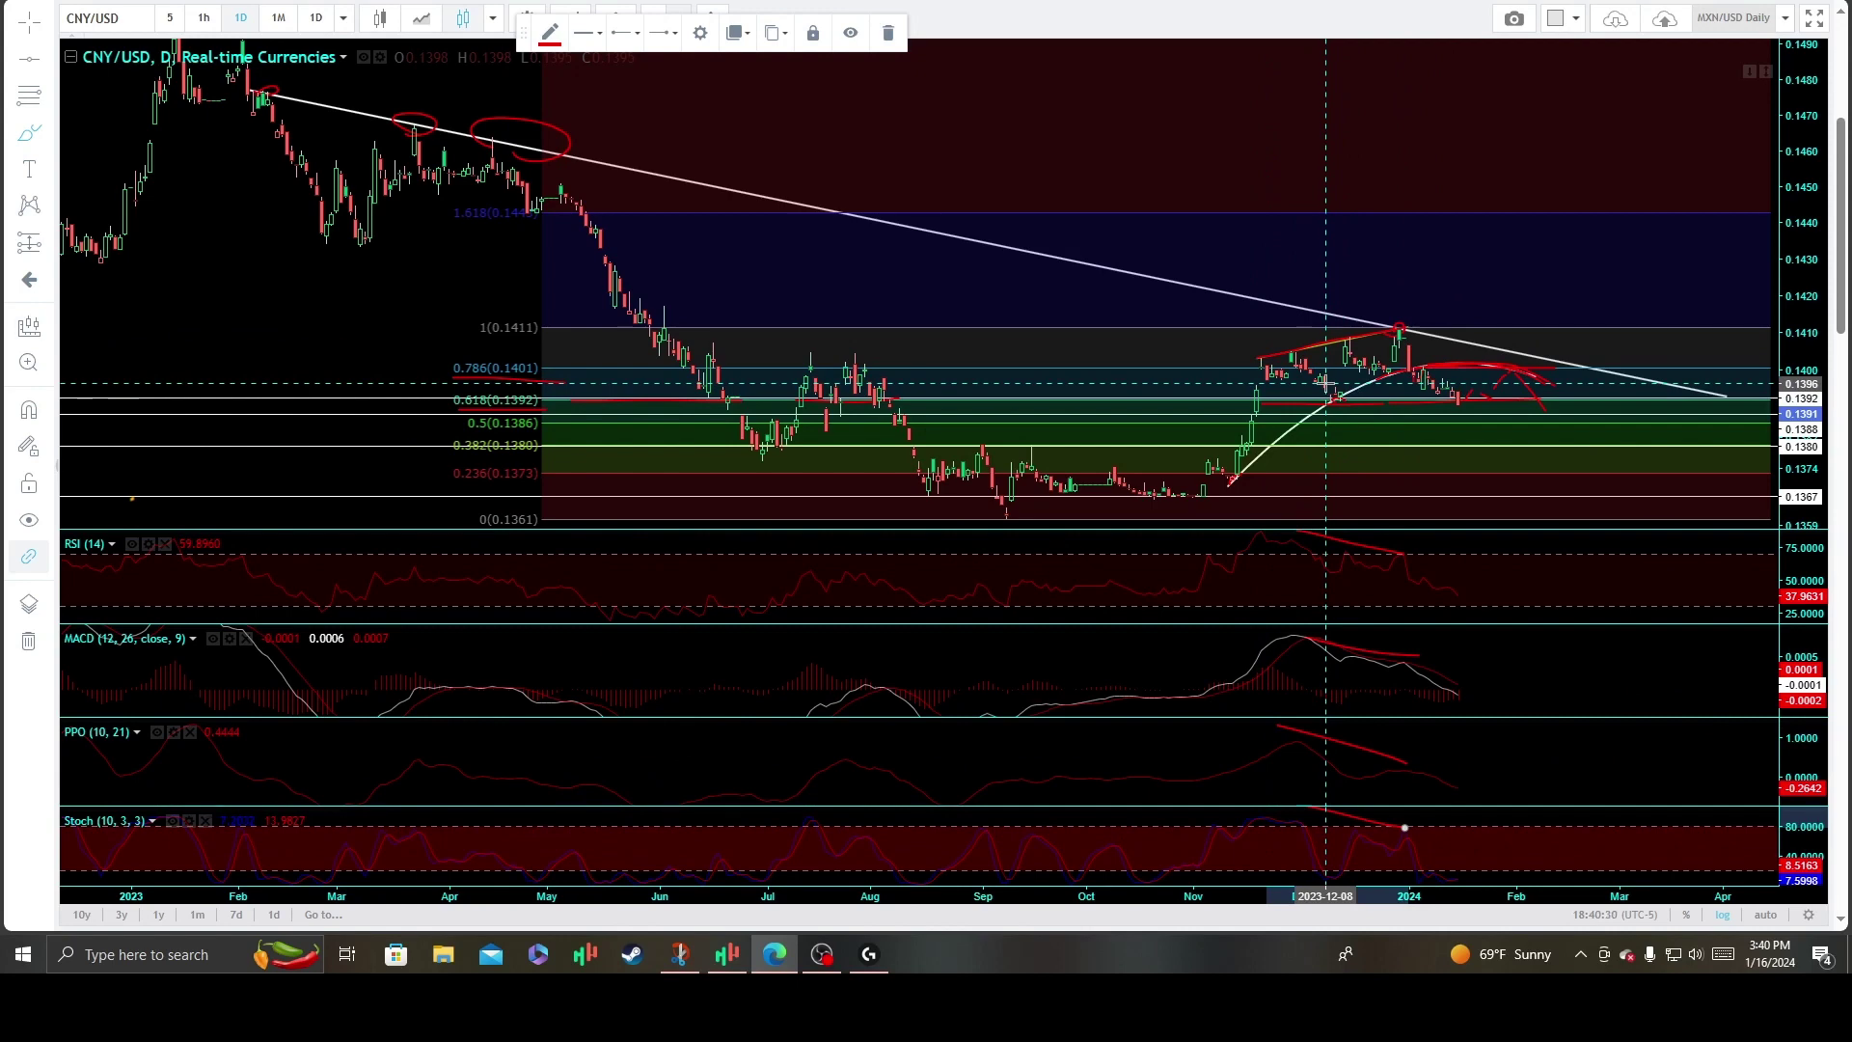
drag(1493, 690, 1241, 698)
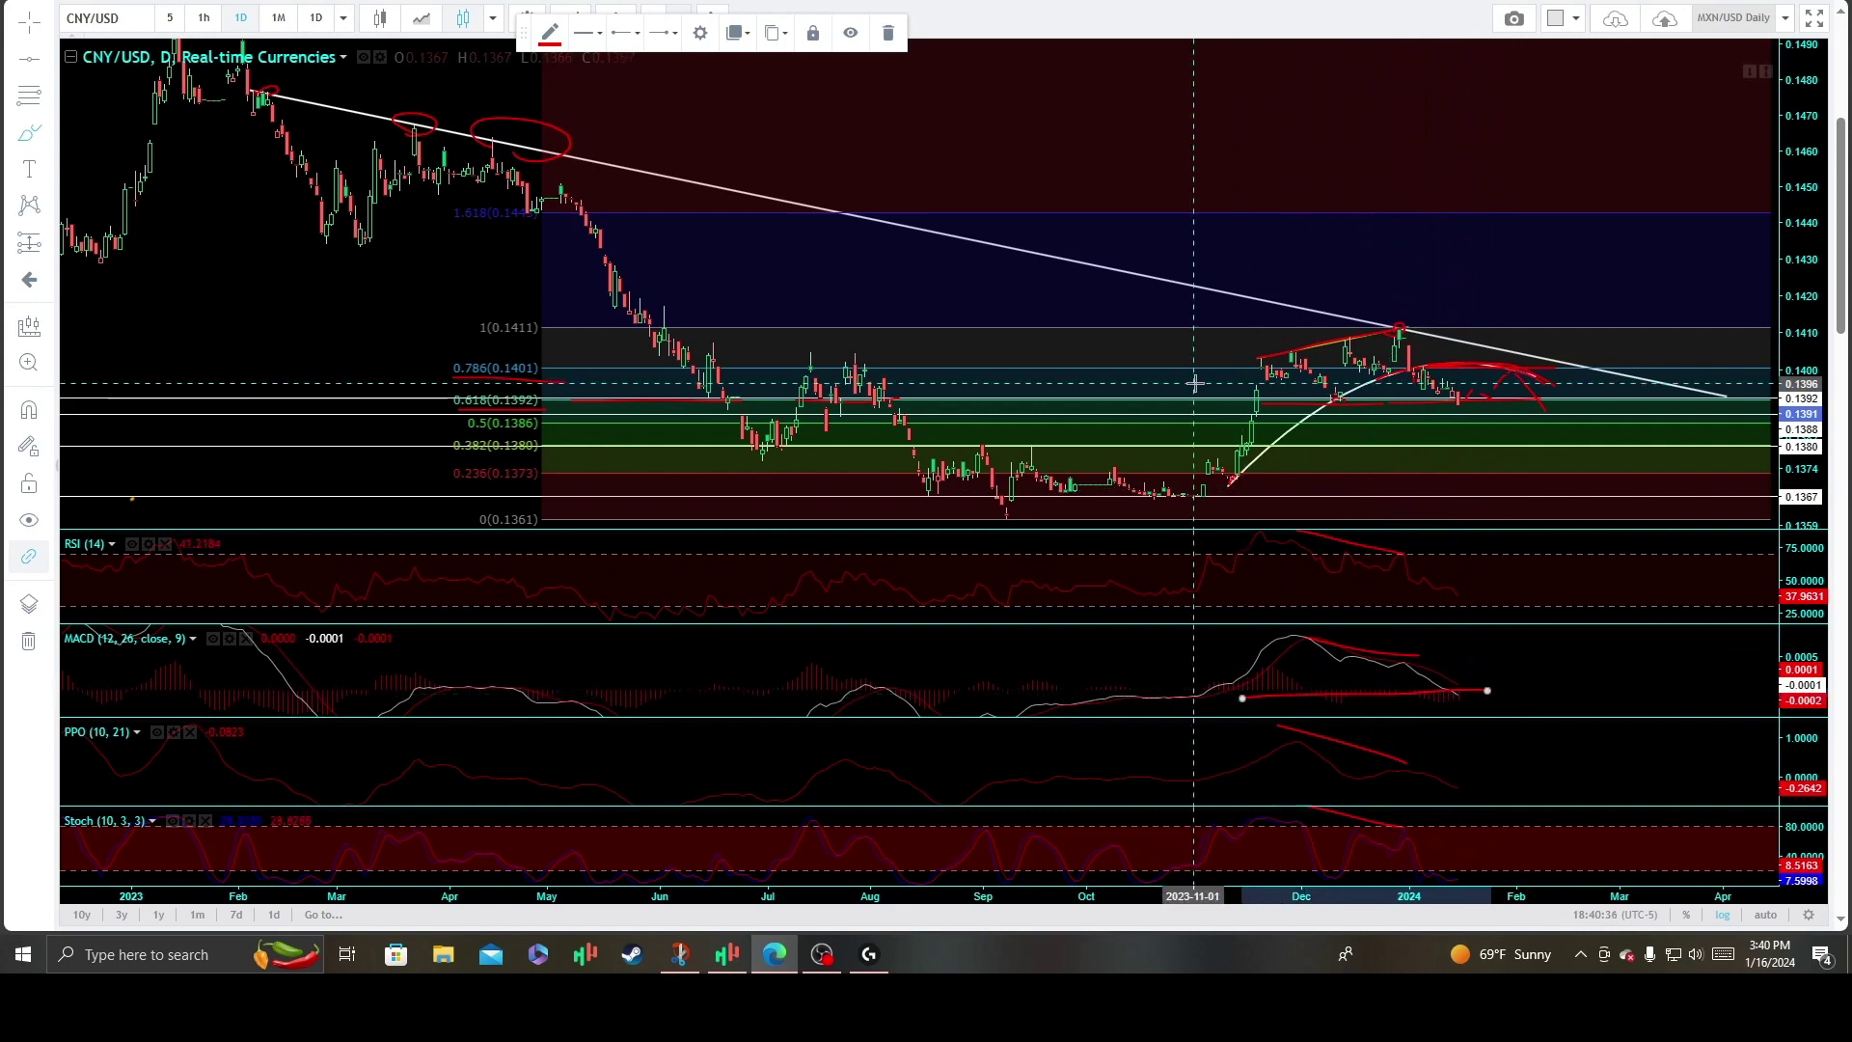
Retrace the 0.1392 support from December and sketch both a bounce to the arc and a break below support.
click(1370, 400)
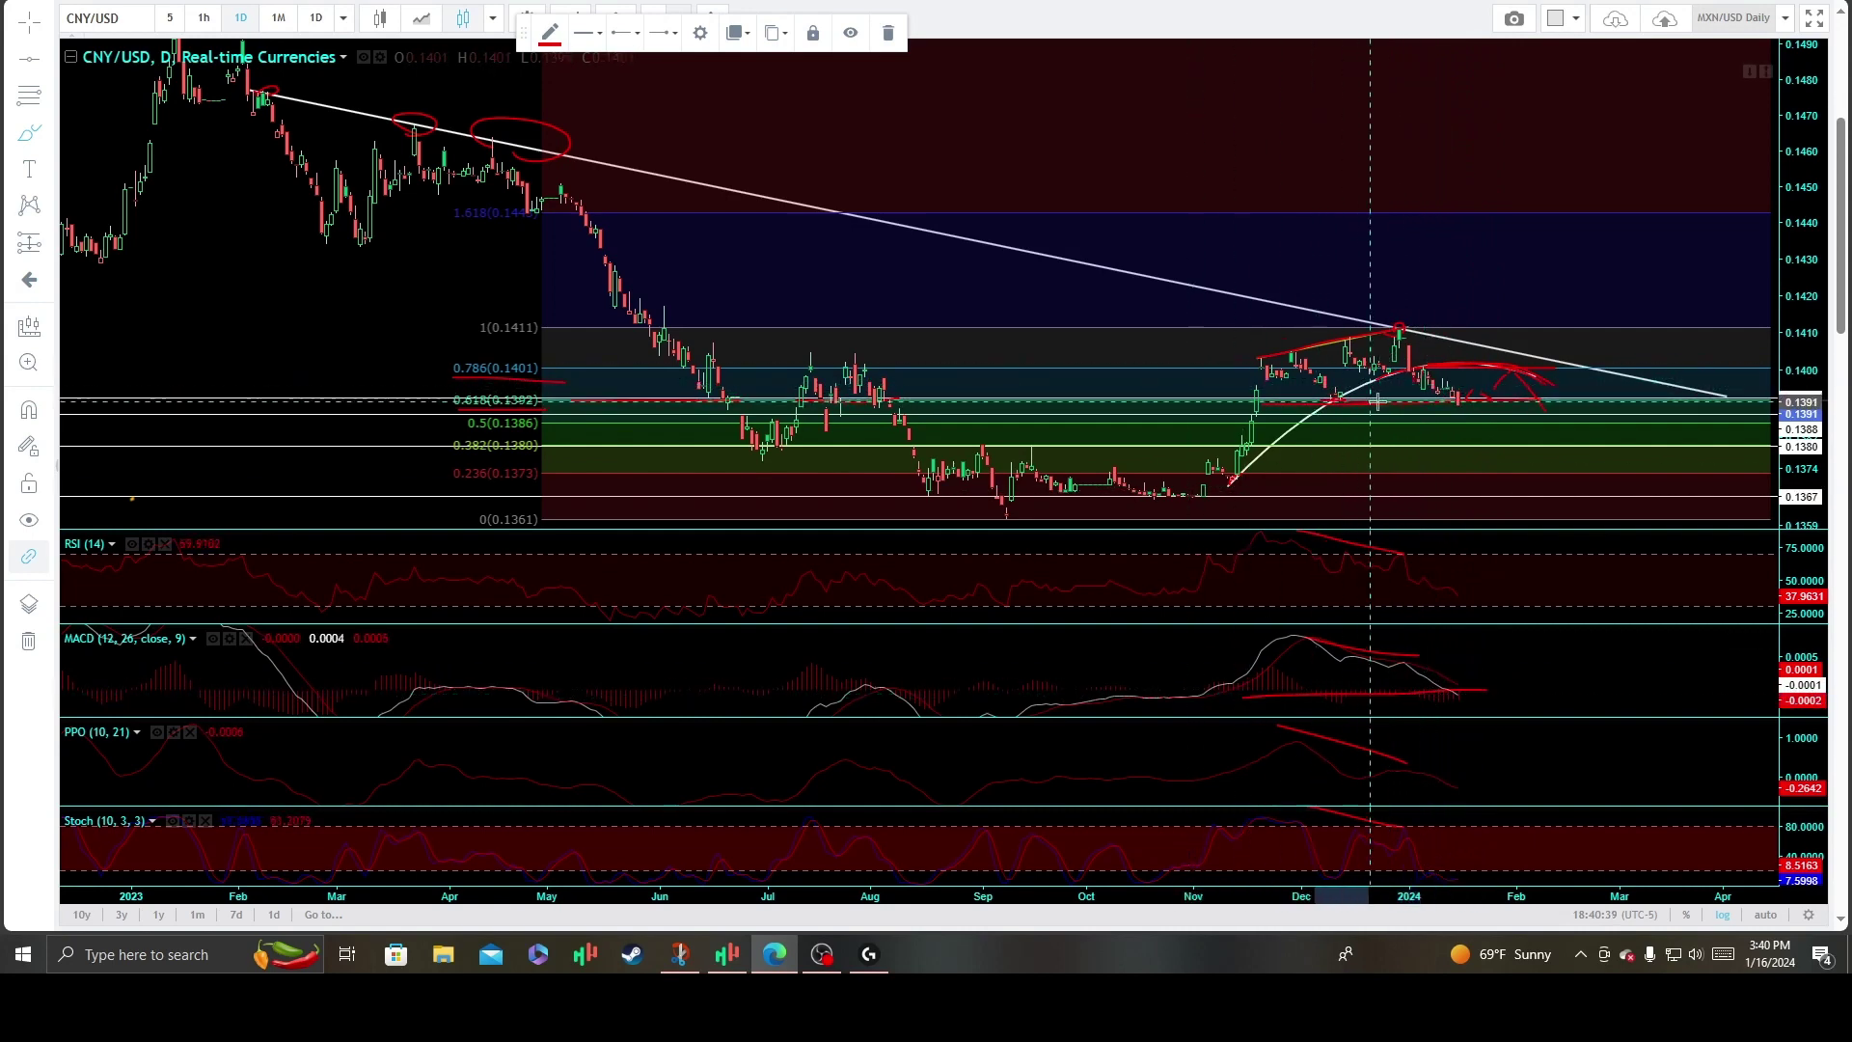
click(1480, 395)
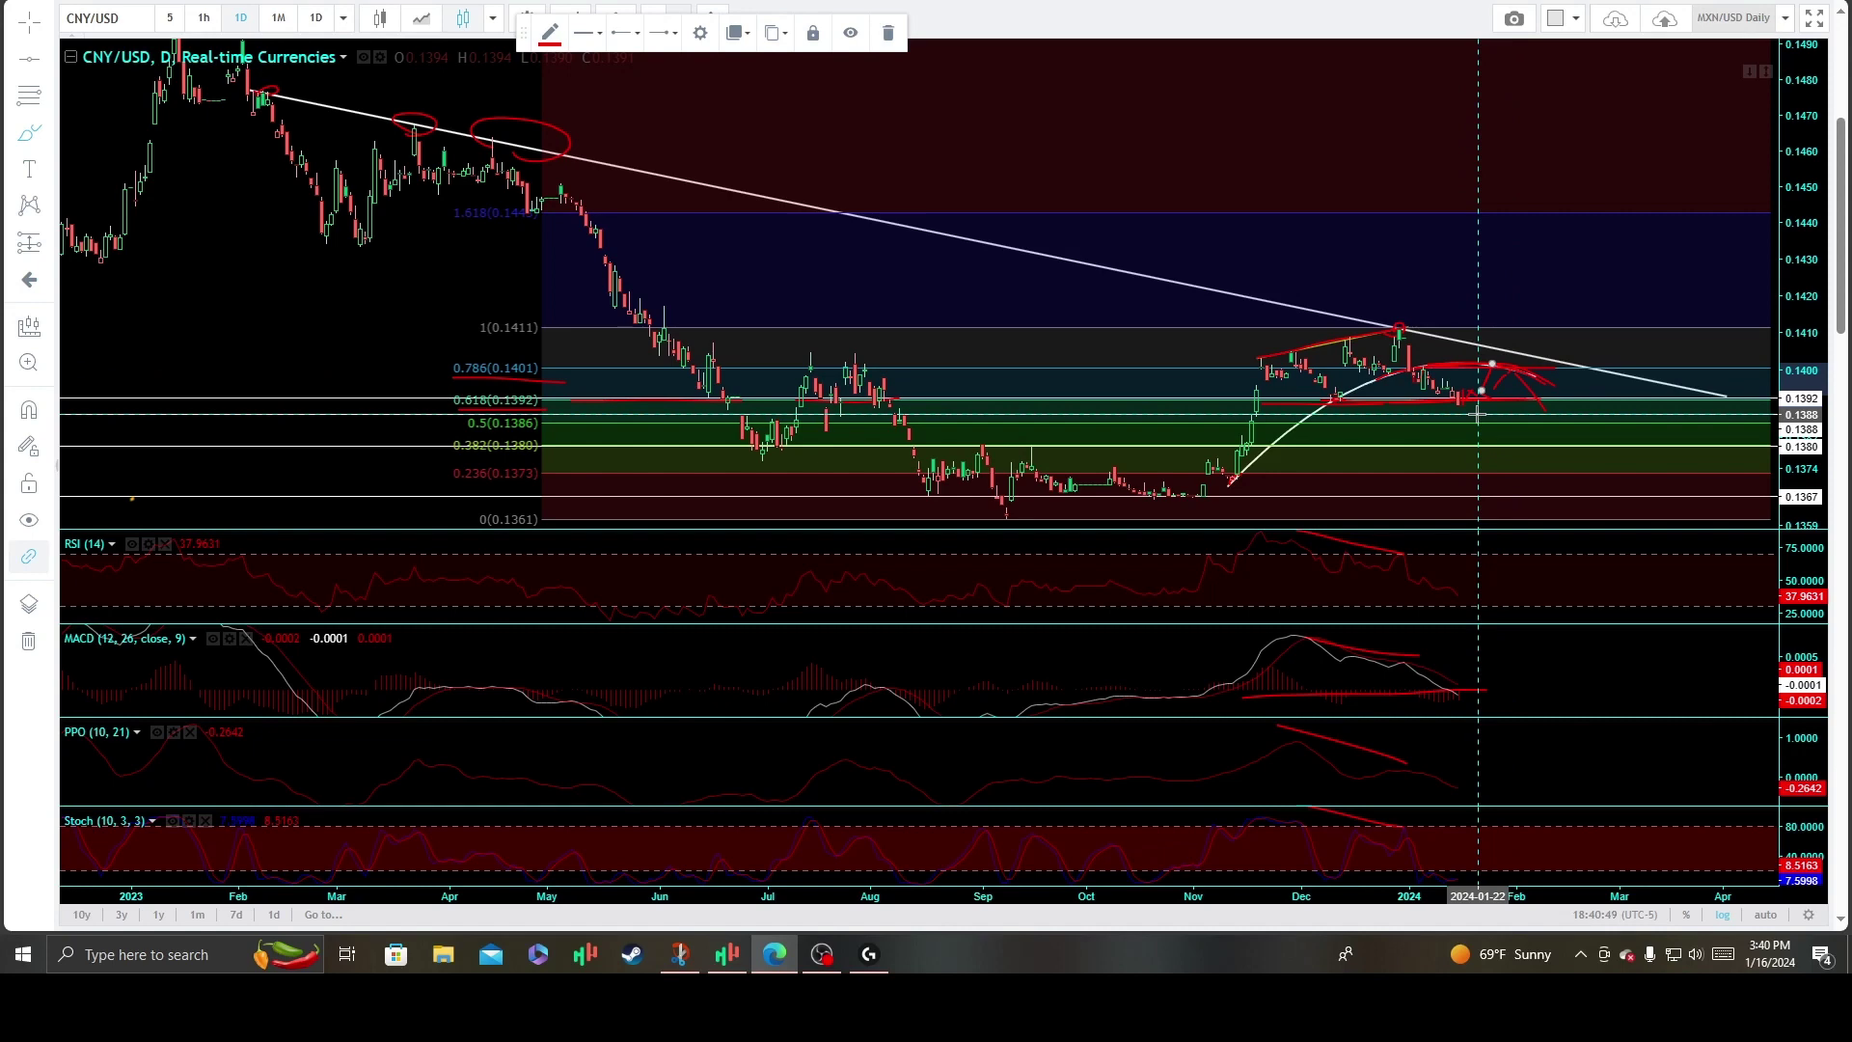
drag(1495, 404, 1512, 440)
Add a second falling line over the Stochastic, extend the MACD zero line past the last bar, and mark the latest RSI dip.
click(1429, 841)
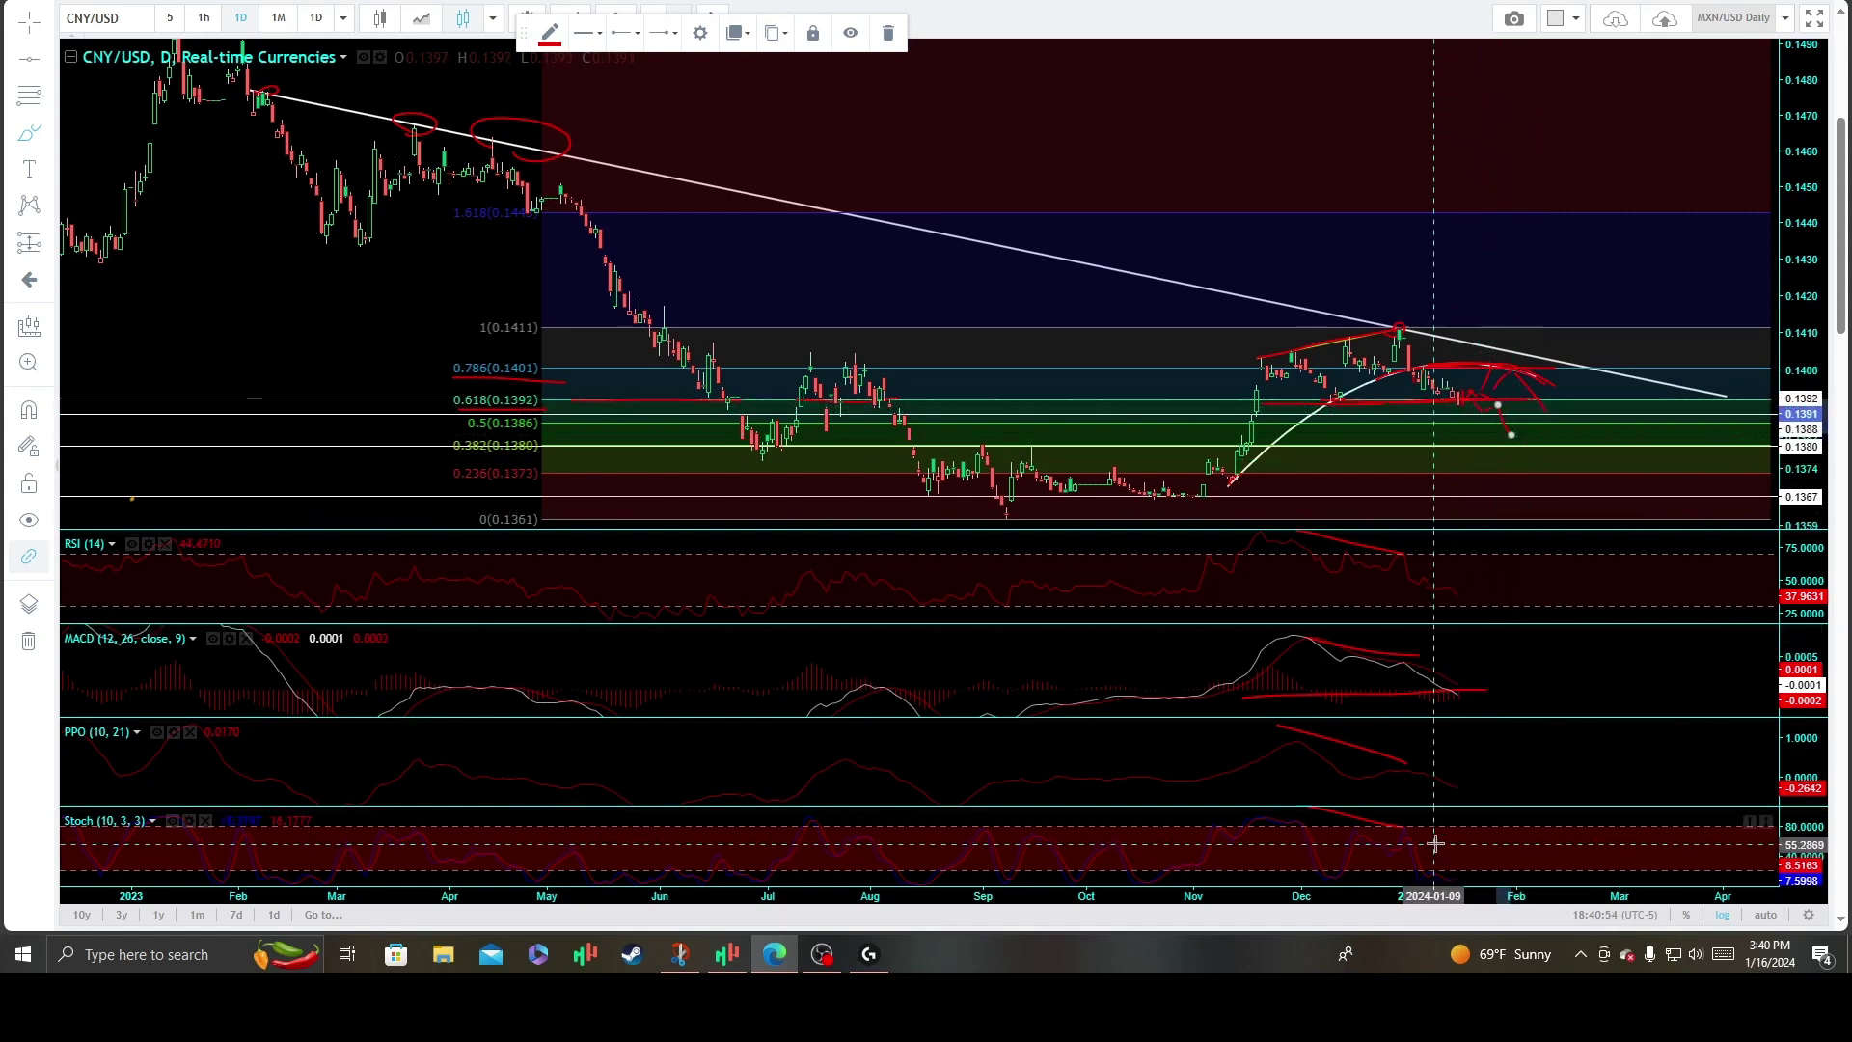
drag(1458, 692, 1589, 676)
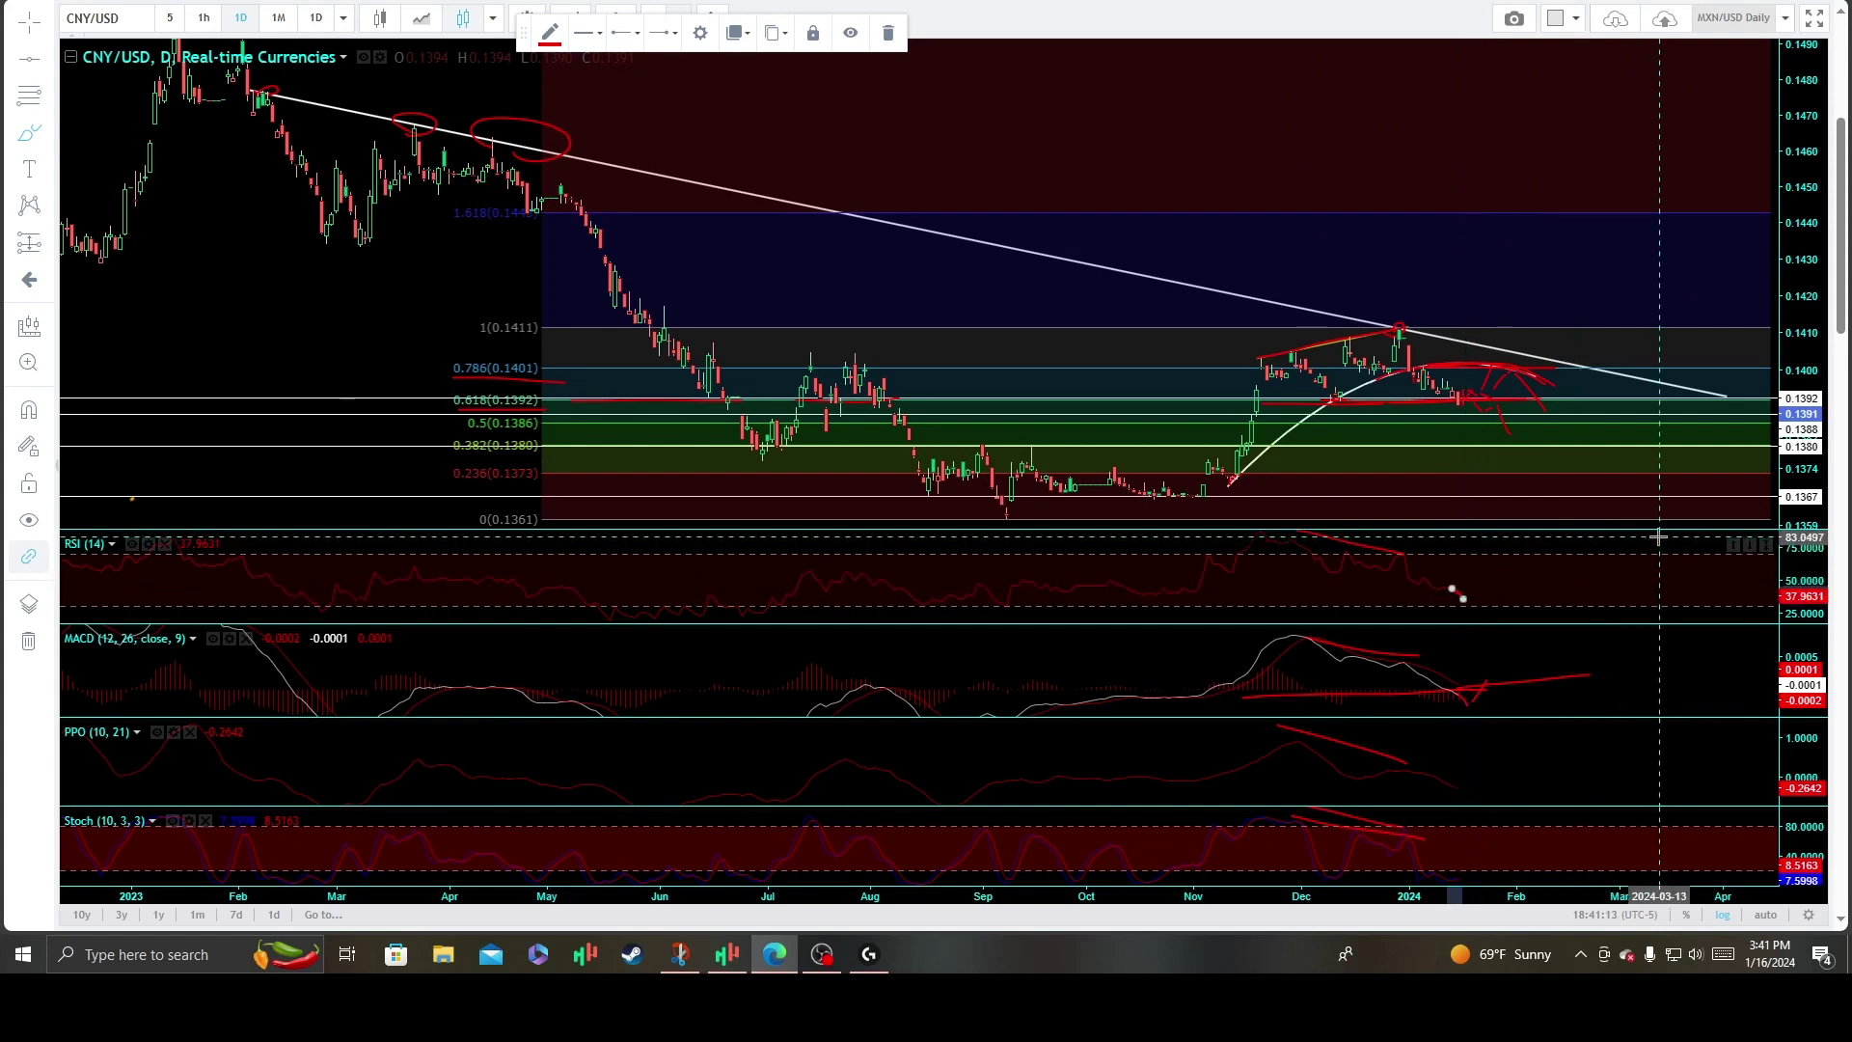
Sketch a rise from the arc through the descending trendline, then retrace the rising price highs and the falling RSI highs.
click(1506, 369)
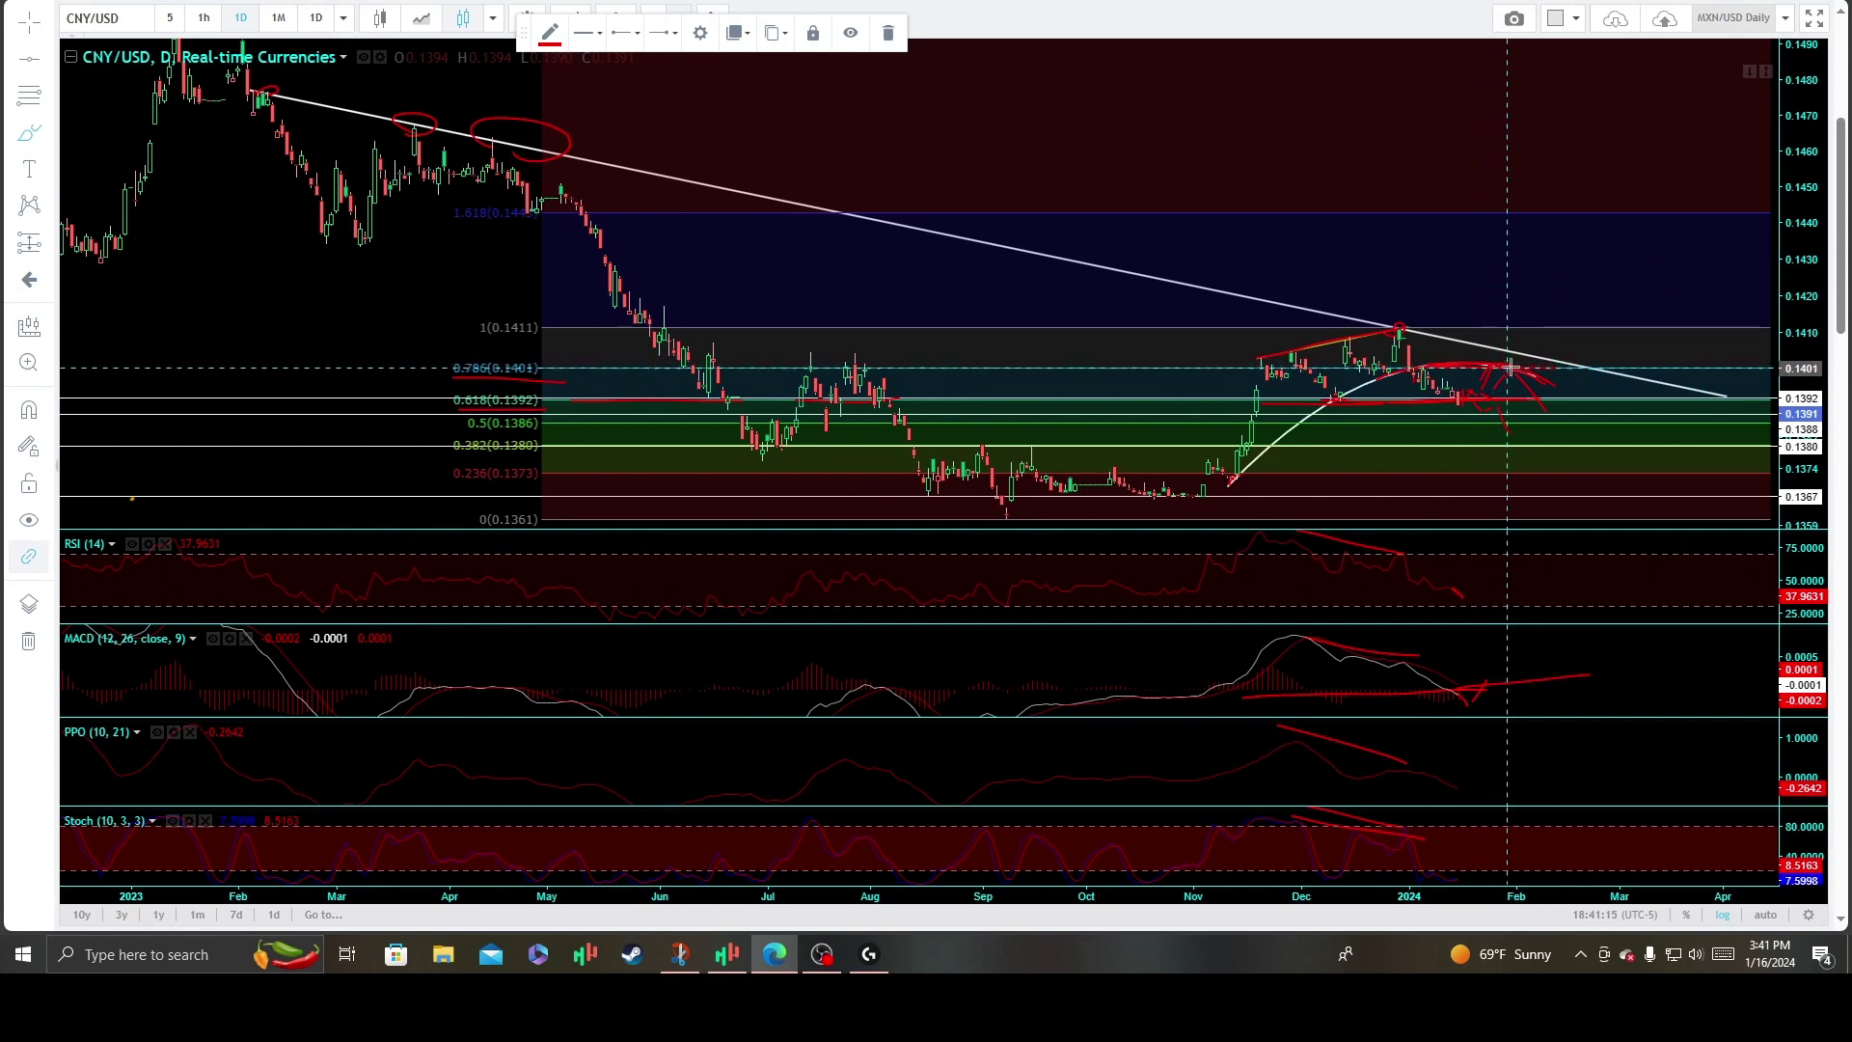
click(1379, 320)
drag(1531, 343, 1559, 331)
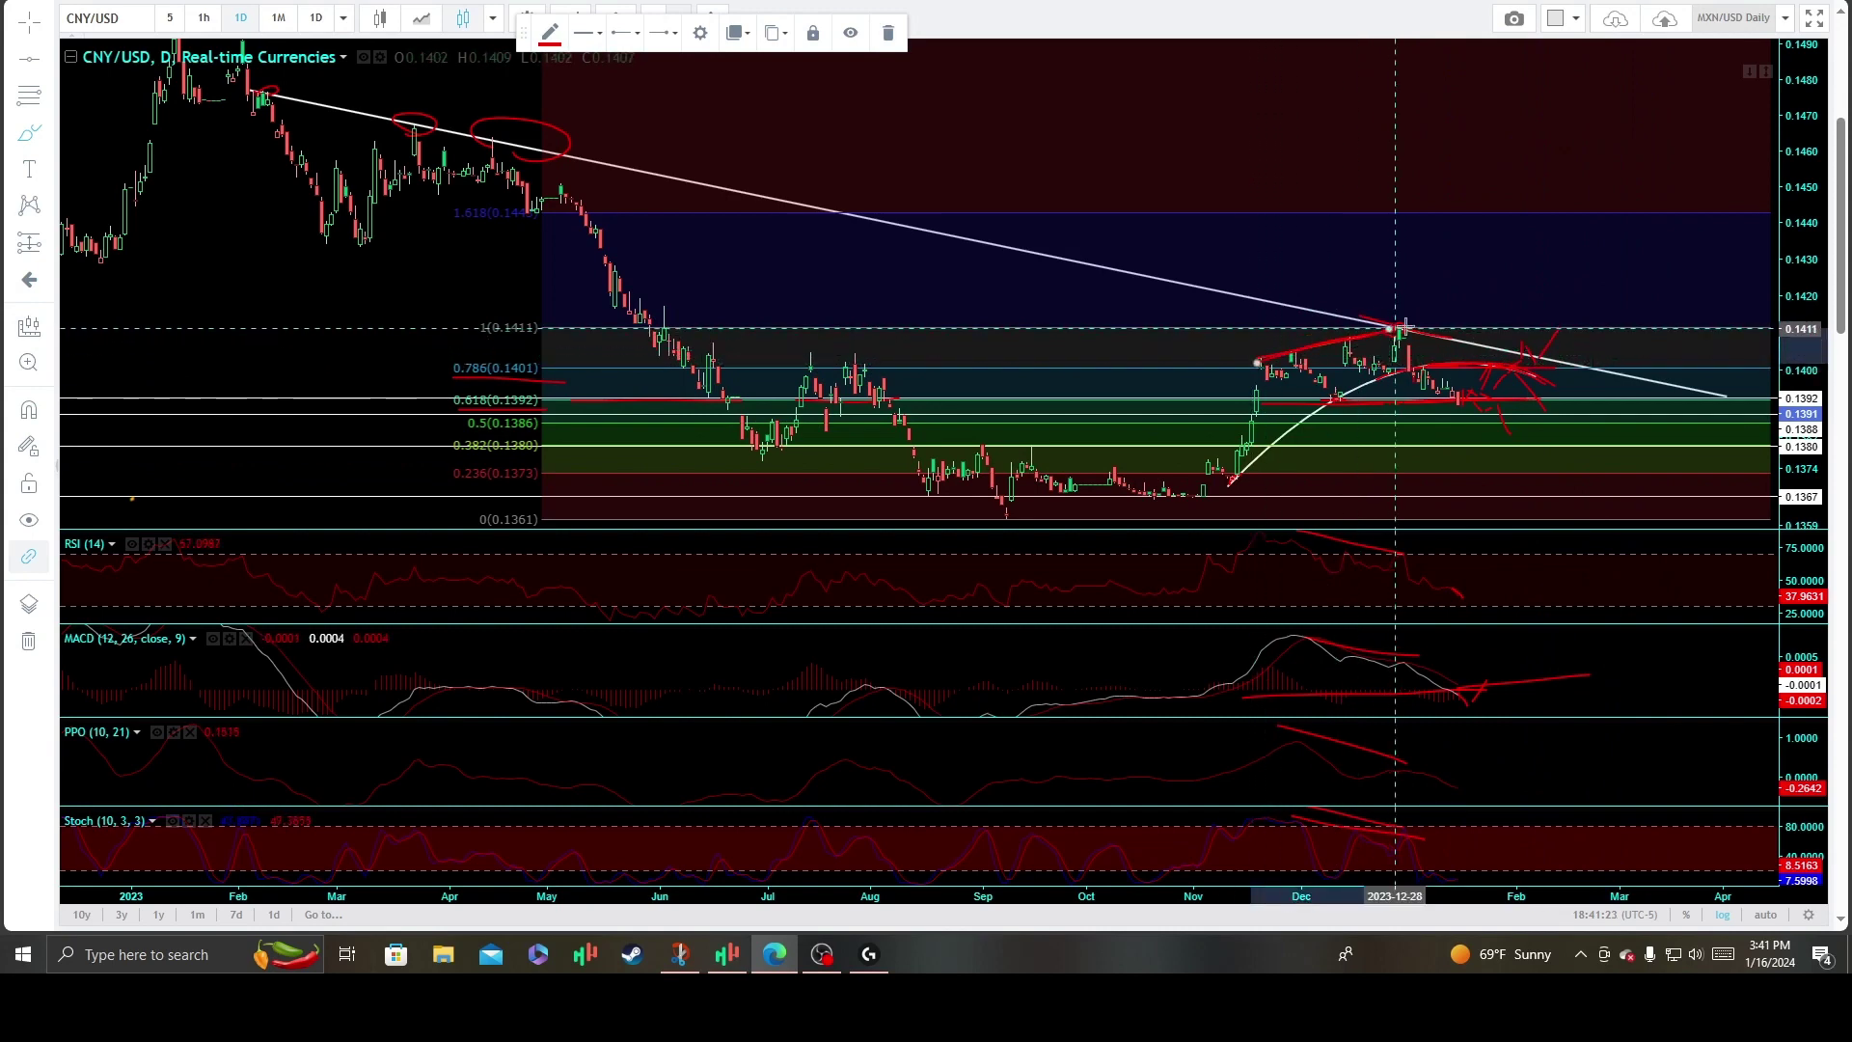
click(1293, 537)
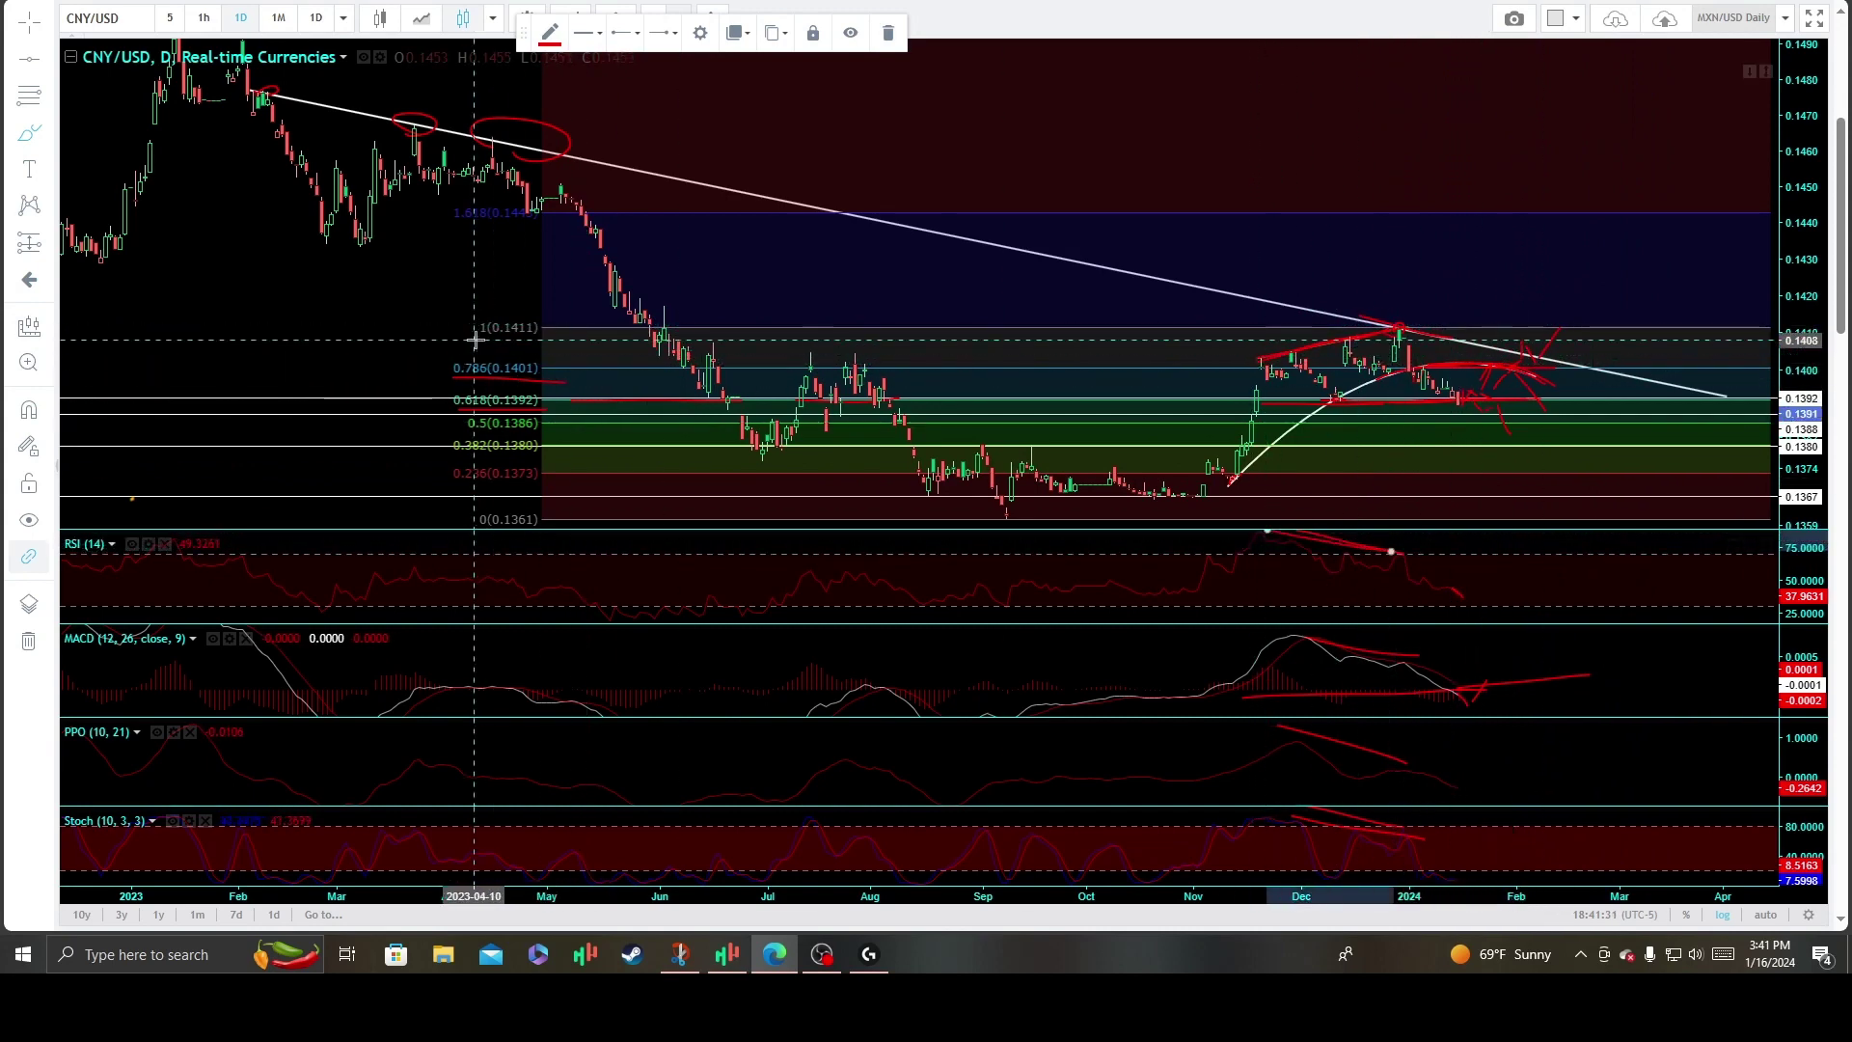
Underline the 1, 0.382 and 0.236 Fibonacci level labels in red.
drag(478, 341, 635, 341)
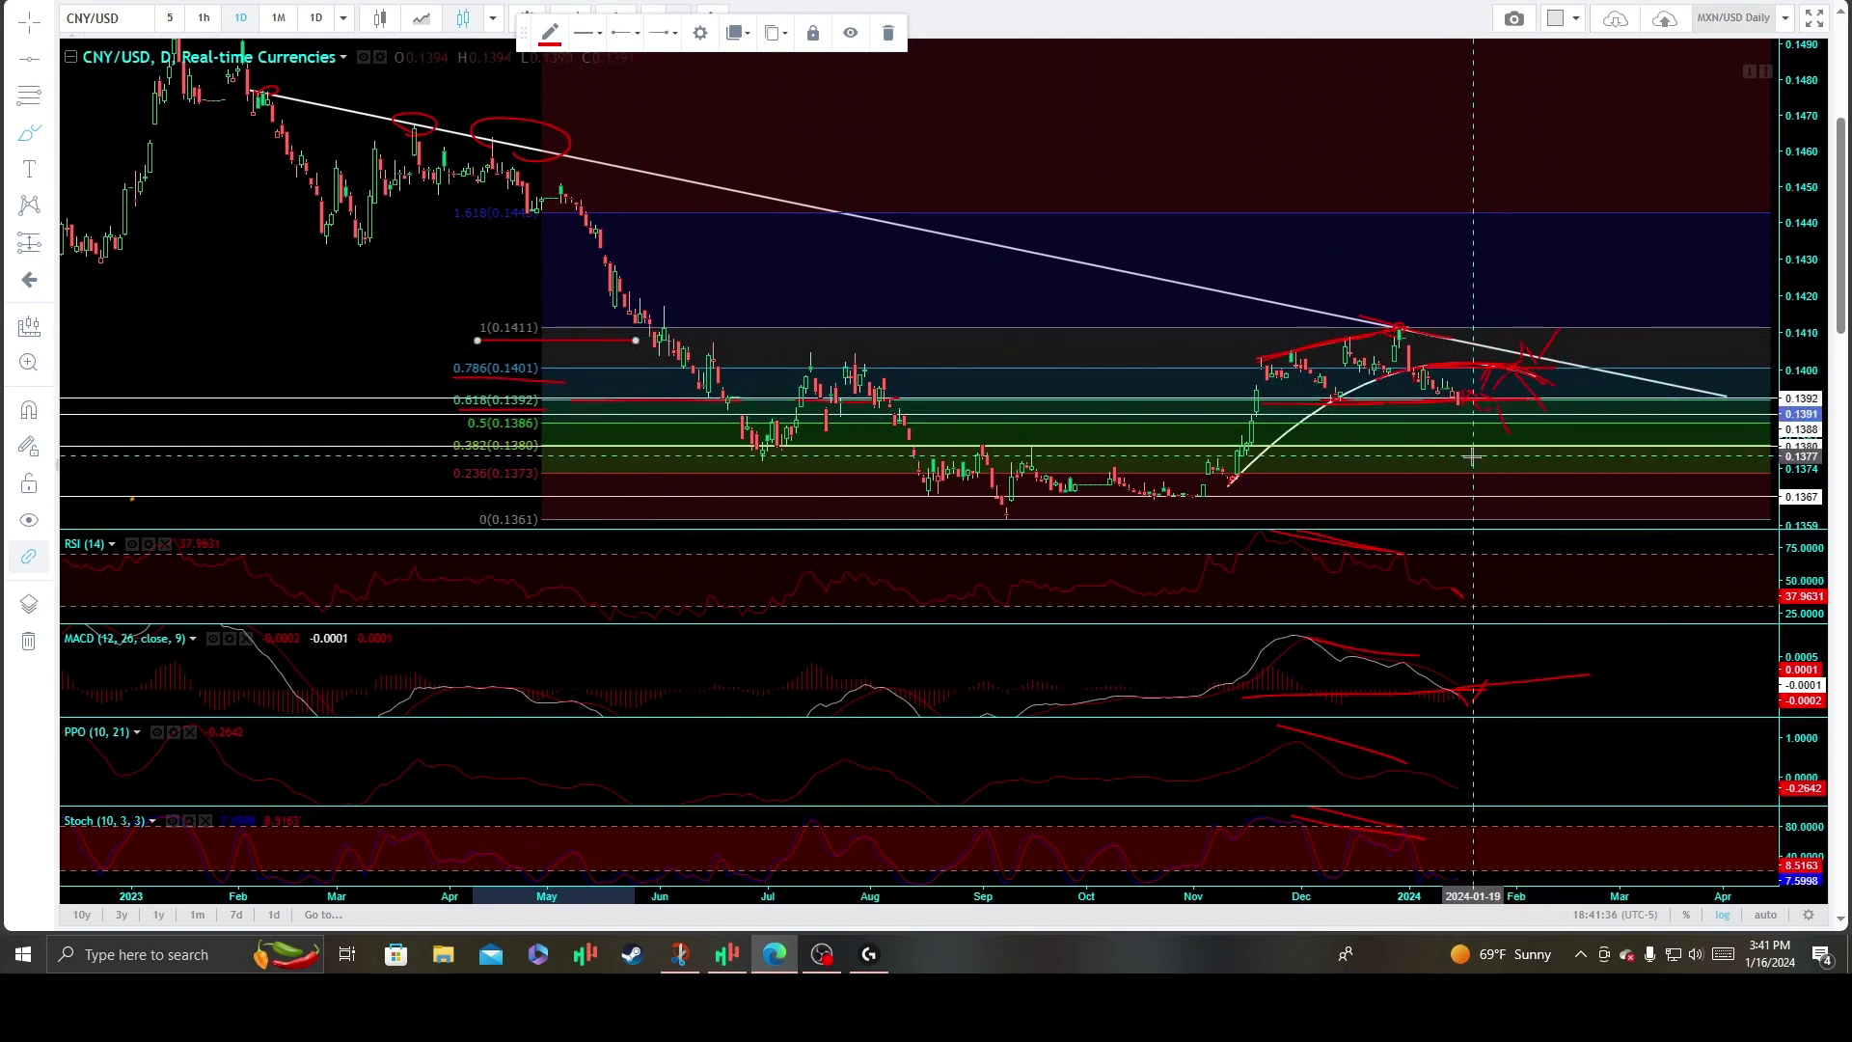
click(592, 456)
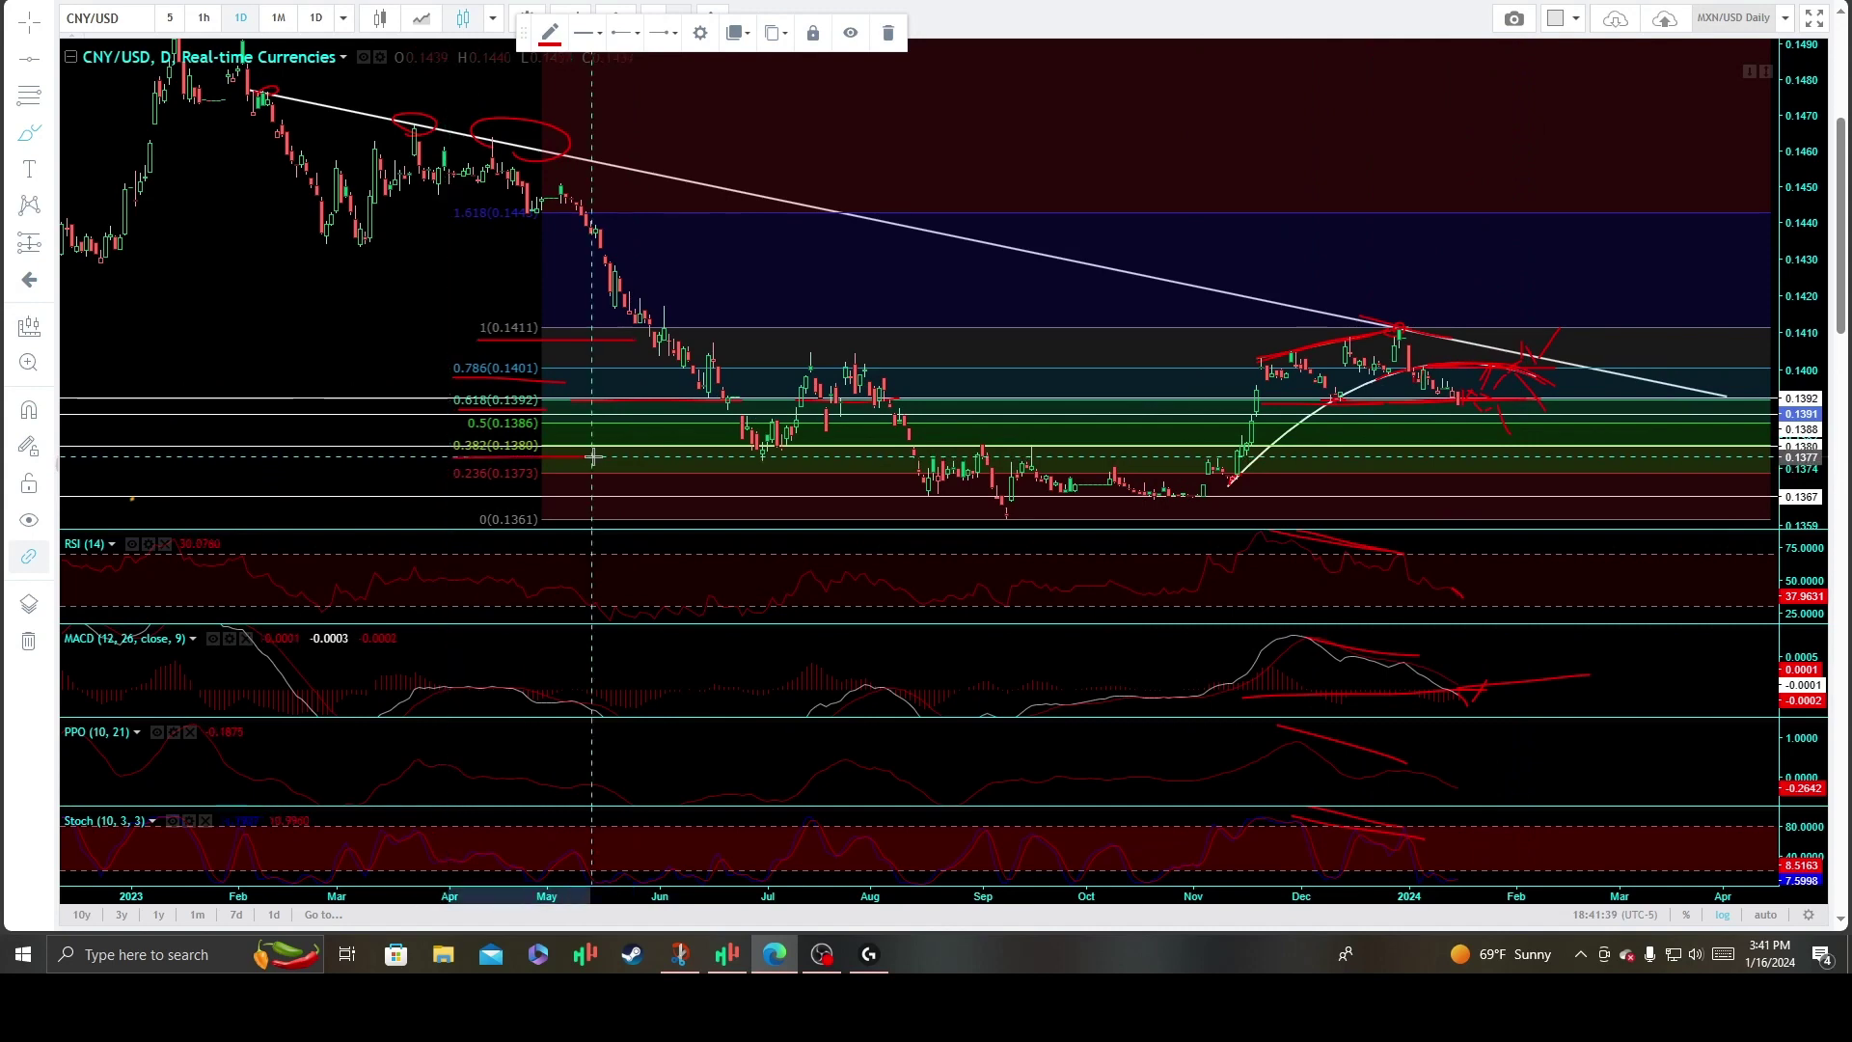
drag(473, 484, 606, 488)
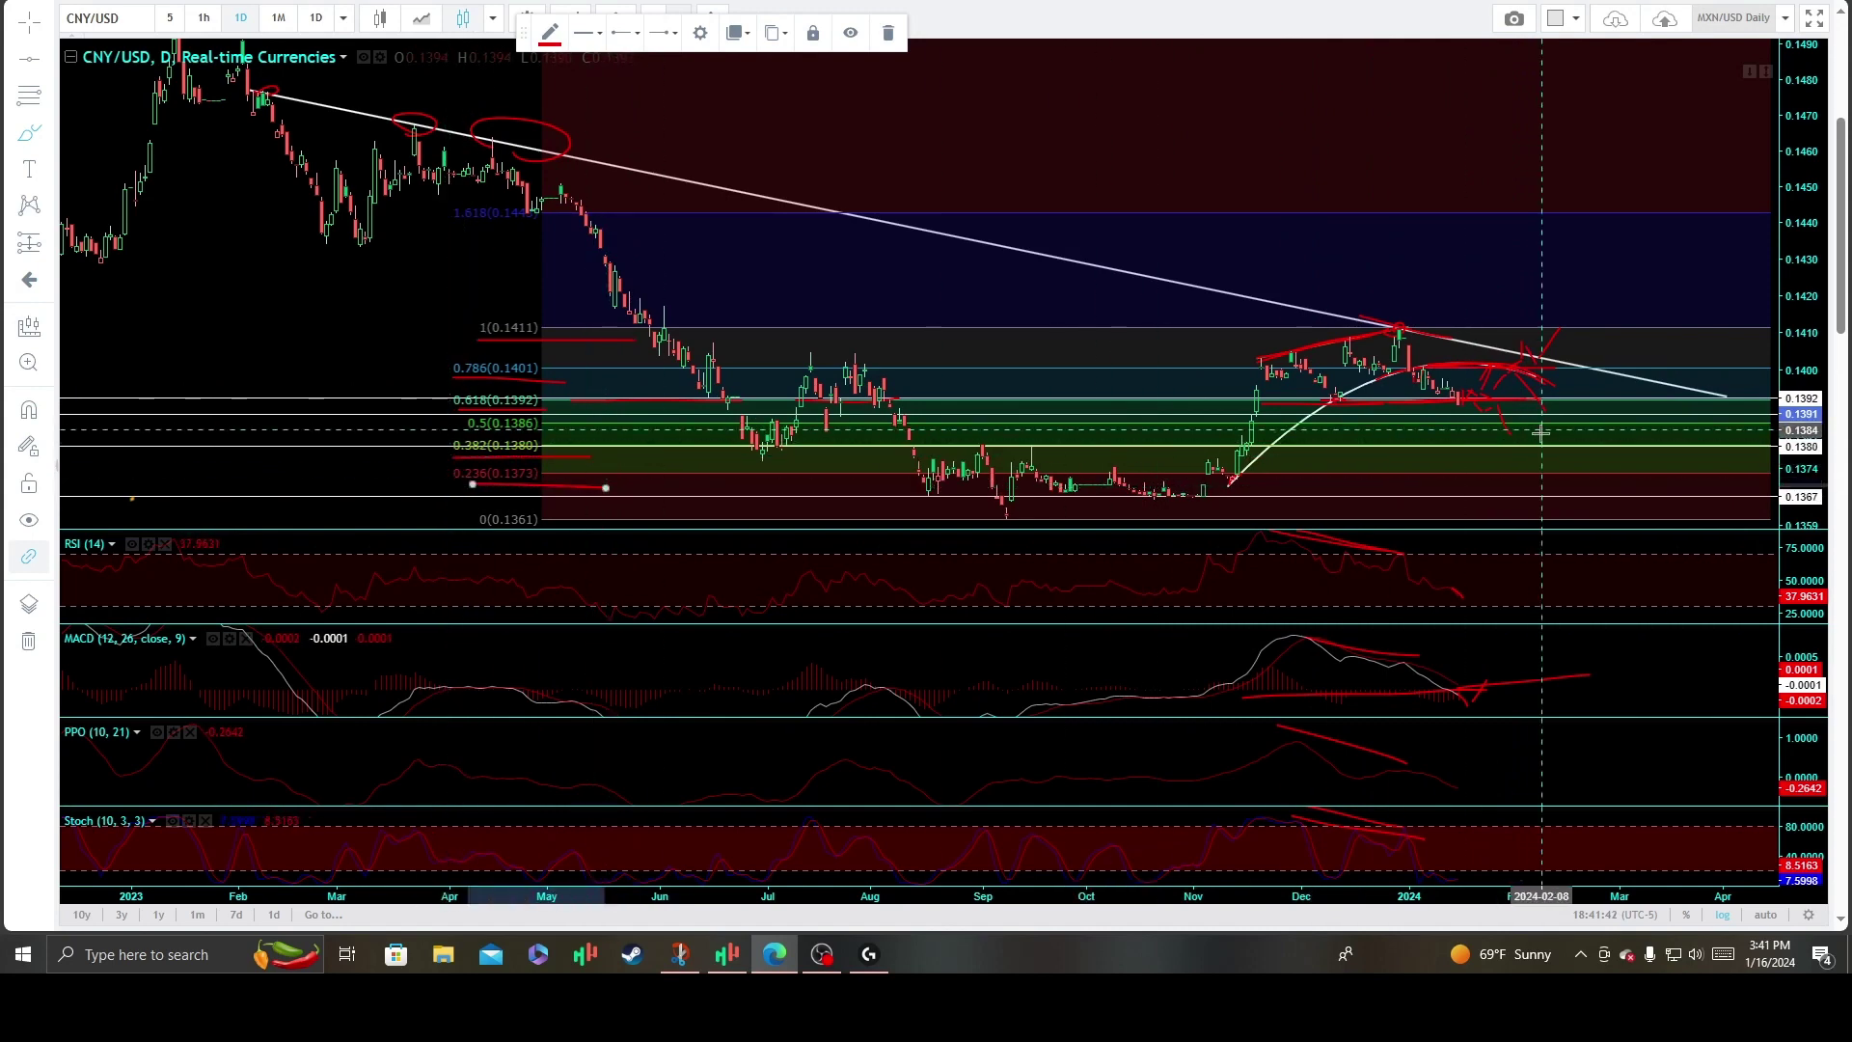
Mark the 0.1380 level with a downward arrow as a price target and trace the 0.236 Fibonacci level below it.
drag(1675, 446, 1644, 445)
drag(1517, 446, 1468, 446)
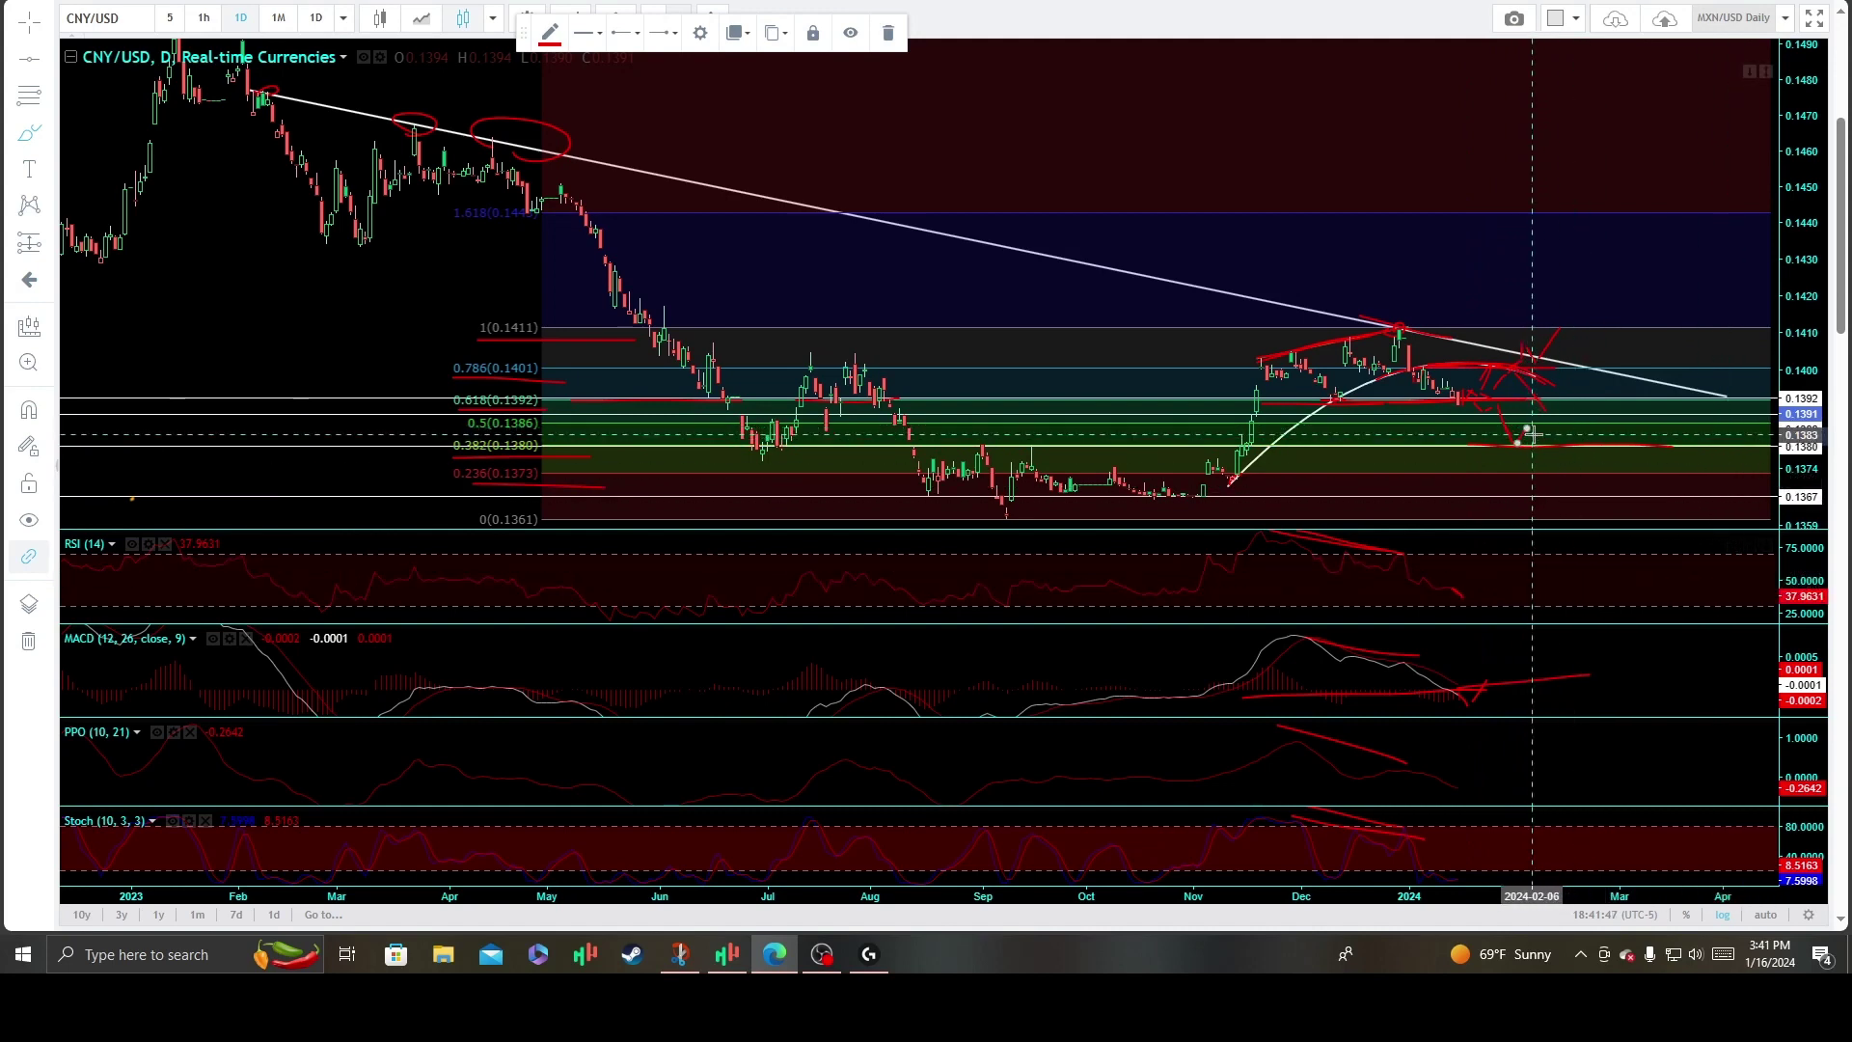
drag(1531, 476, 1632, 477)
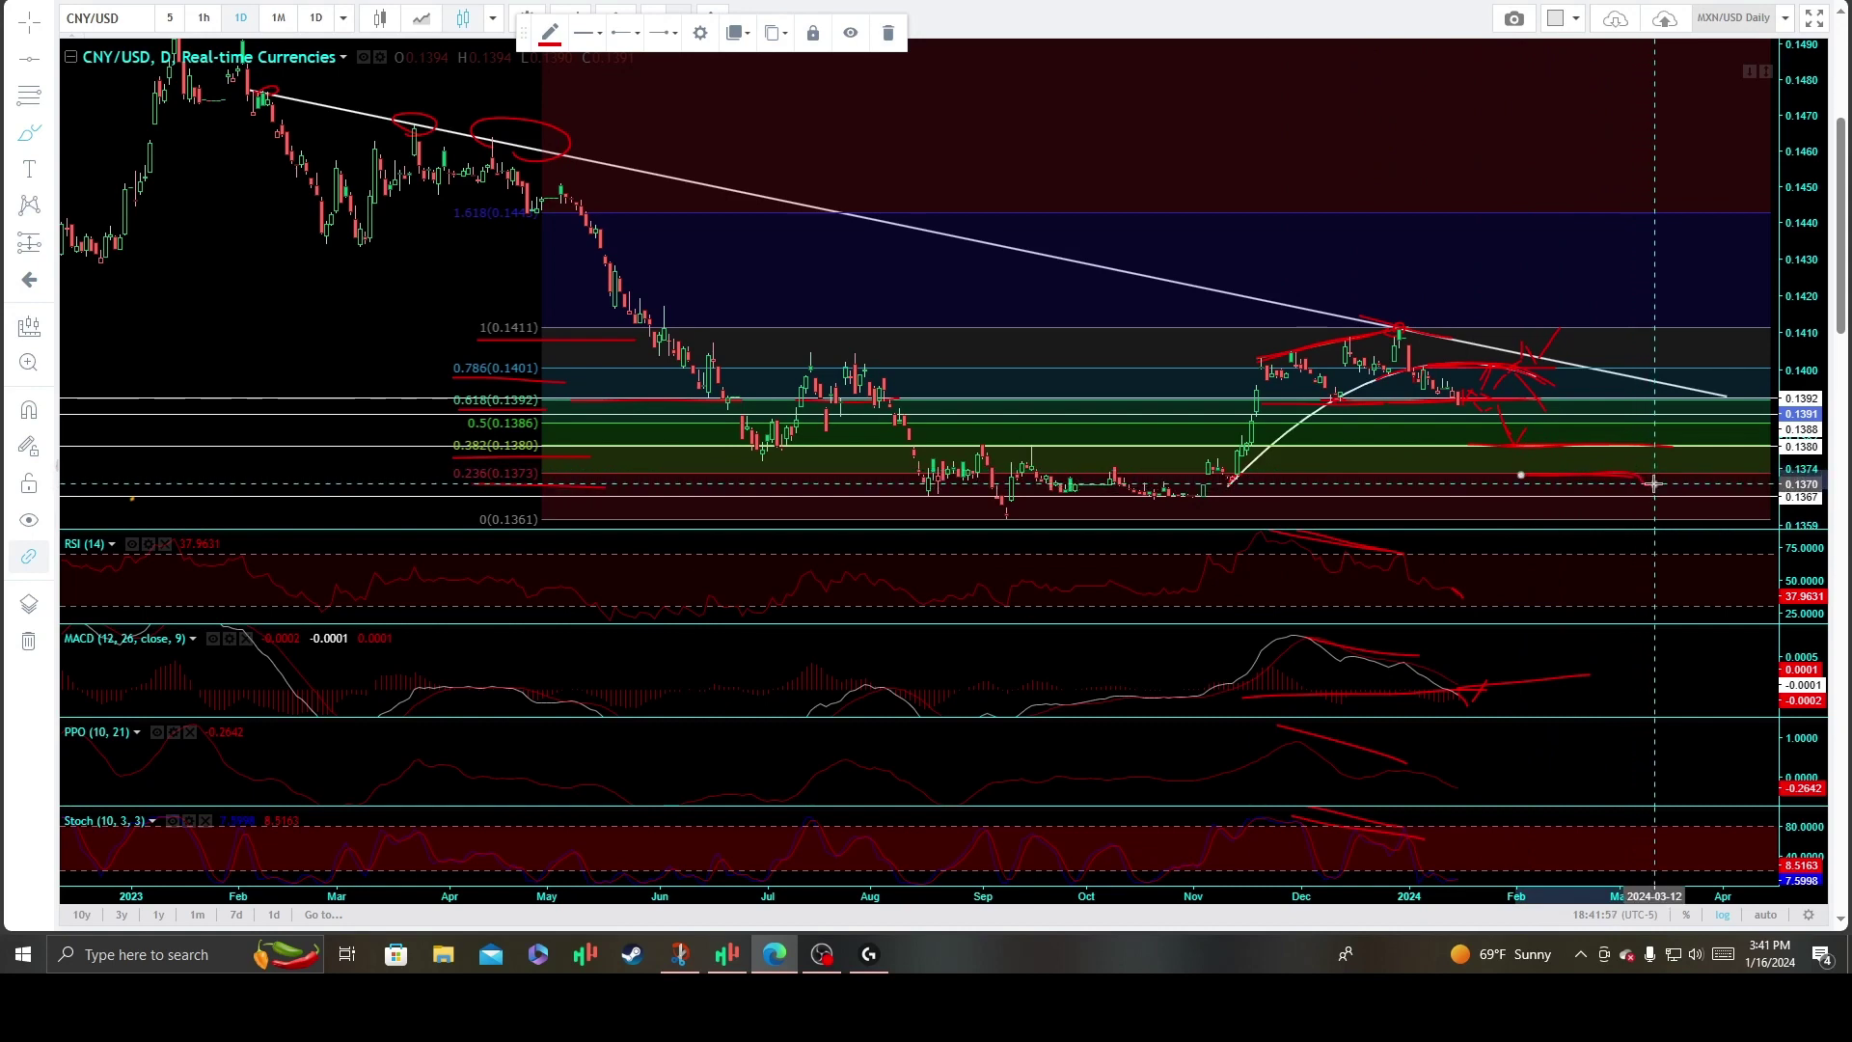
Trace the 0.1367 support from the August lows to November, sketch a drop through it, and mark the September low.
drag(916, 498, 1246, 499)
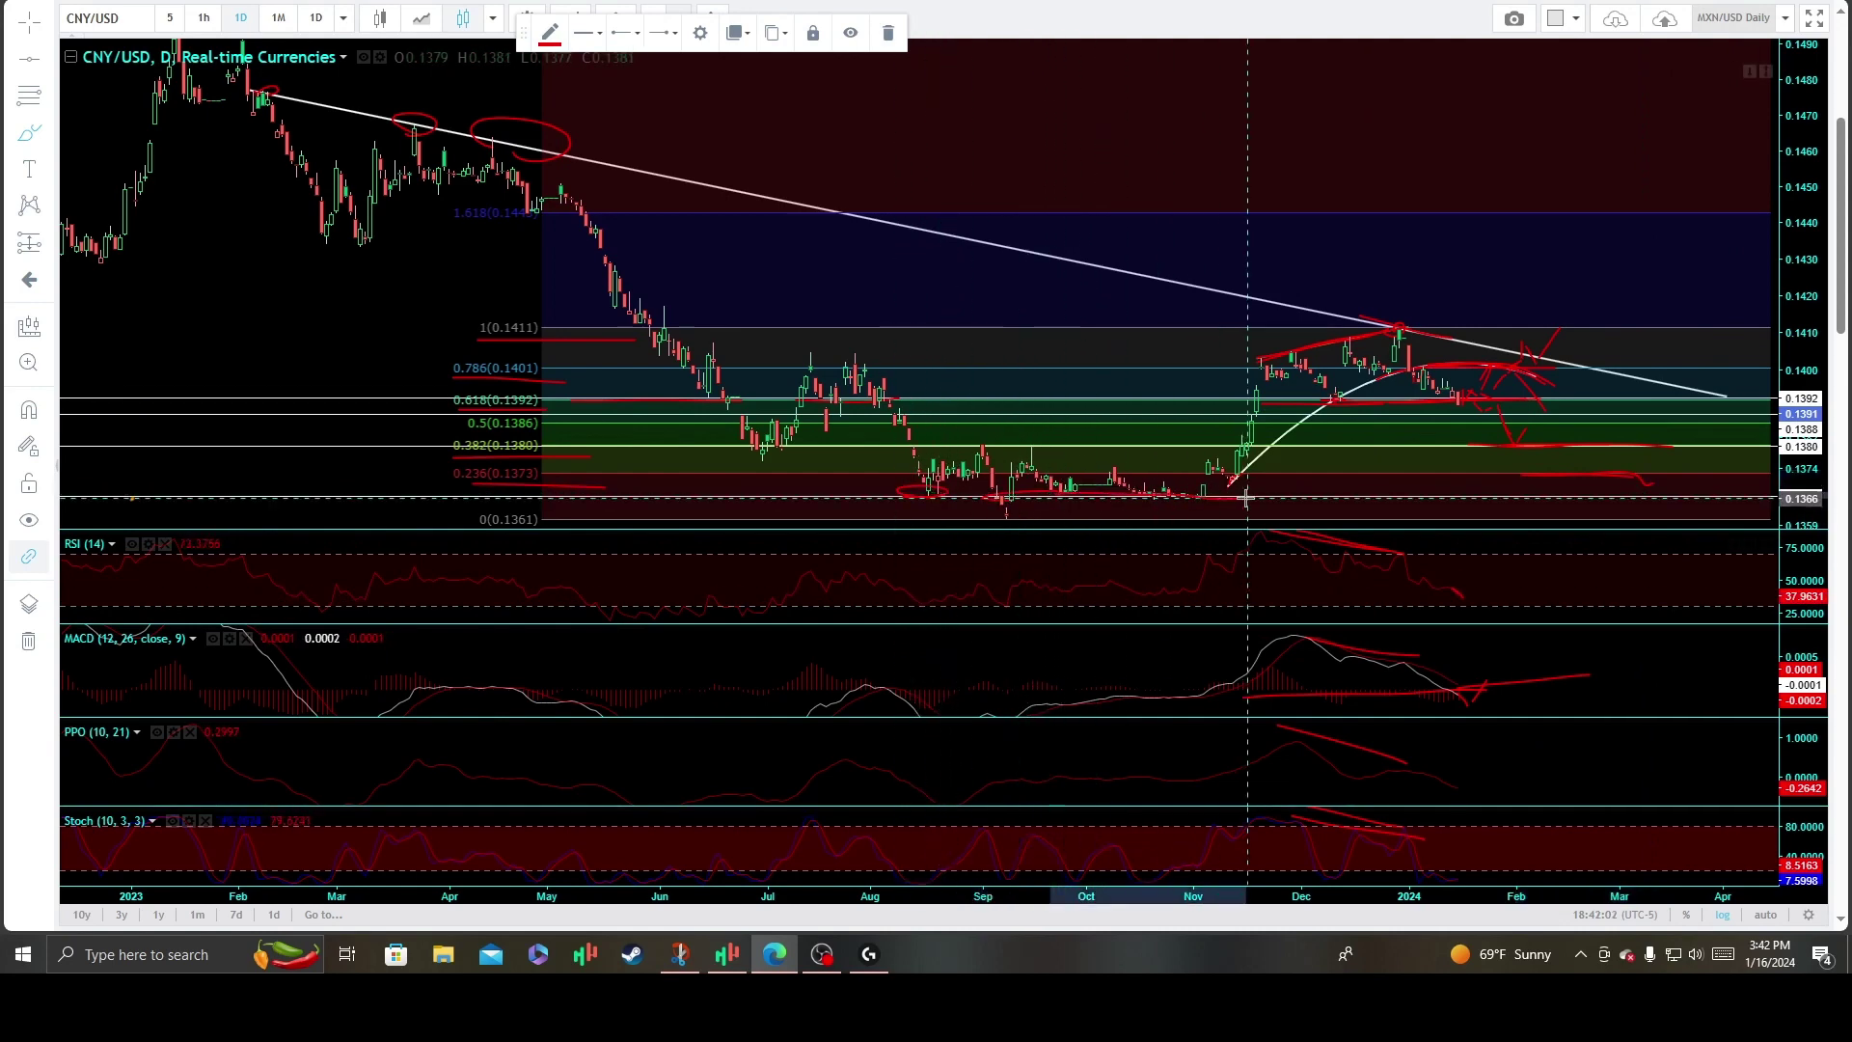
drag(1600, 482, 1650, 515)
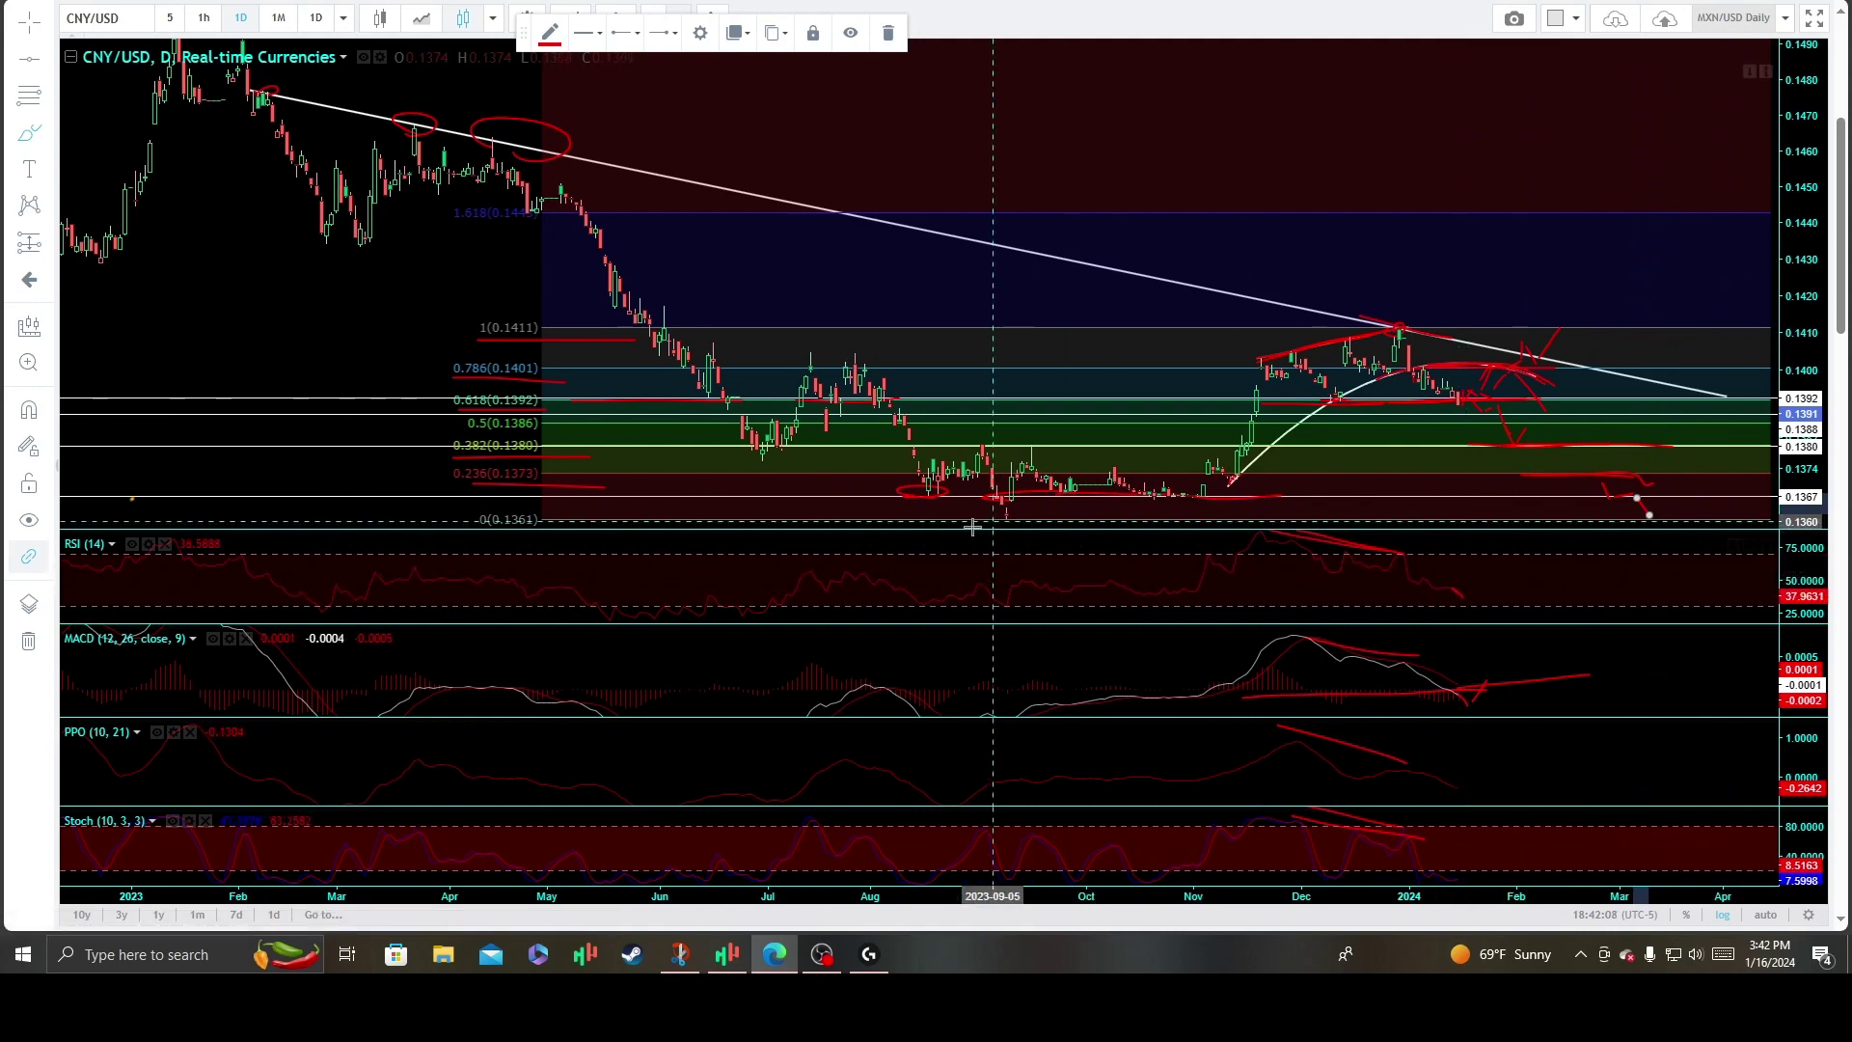
click(1025, 519)
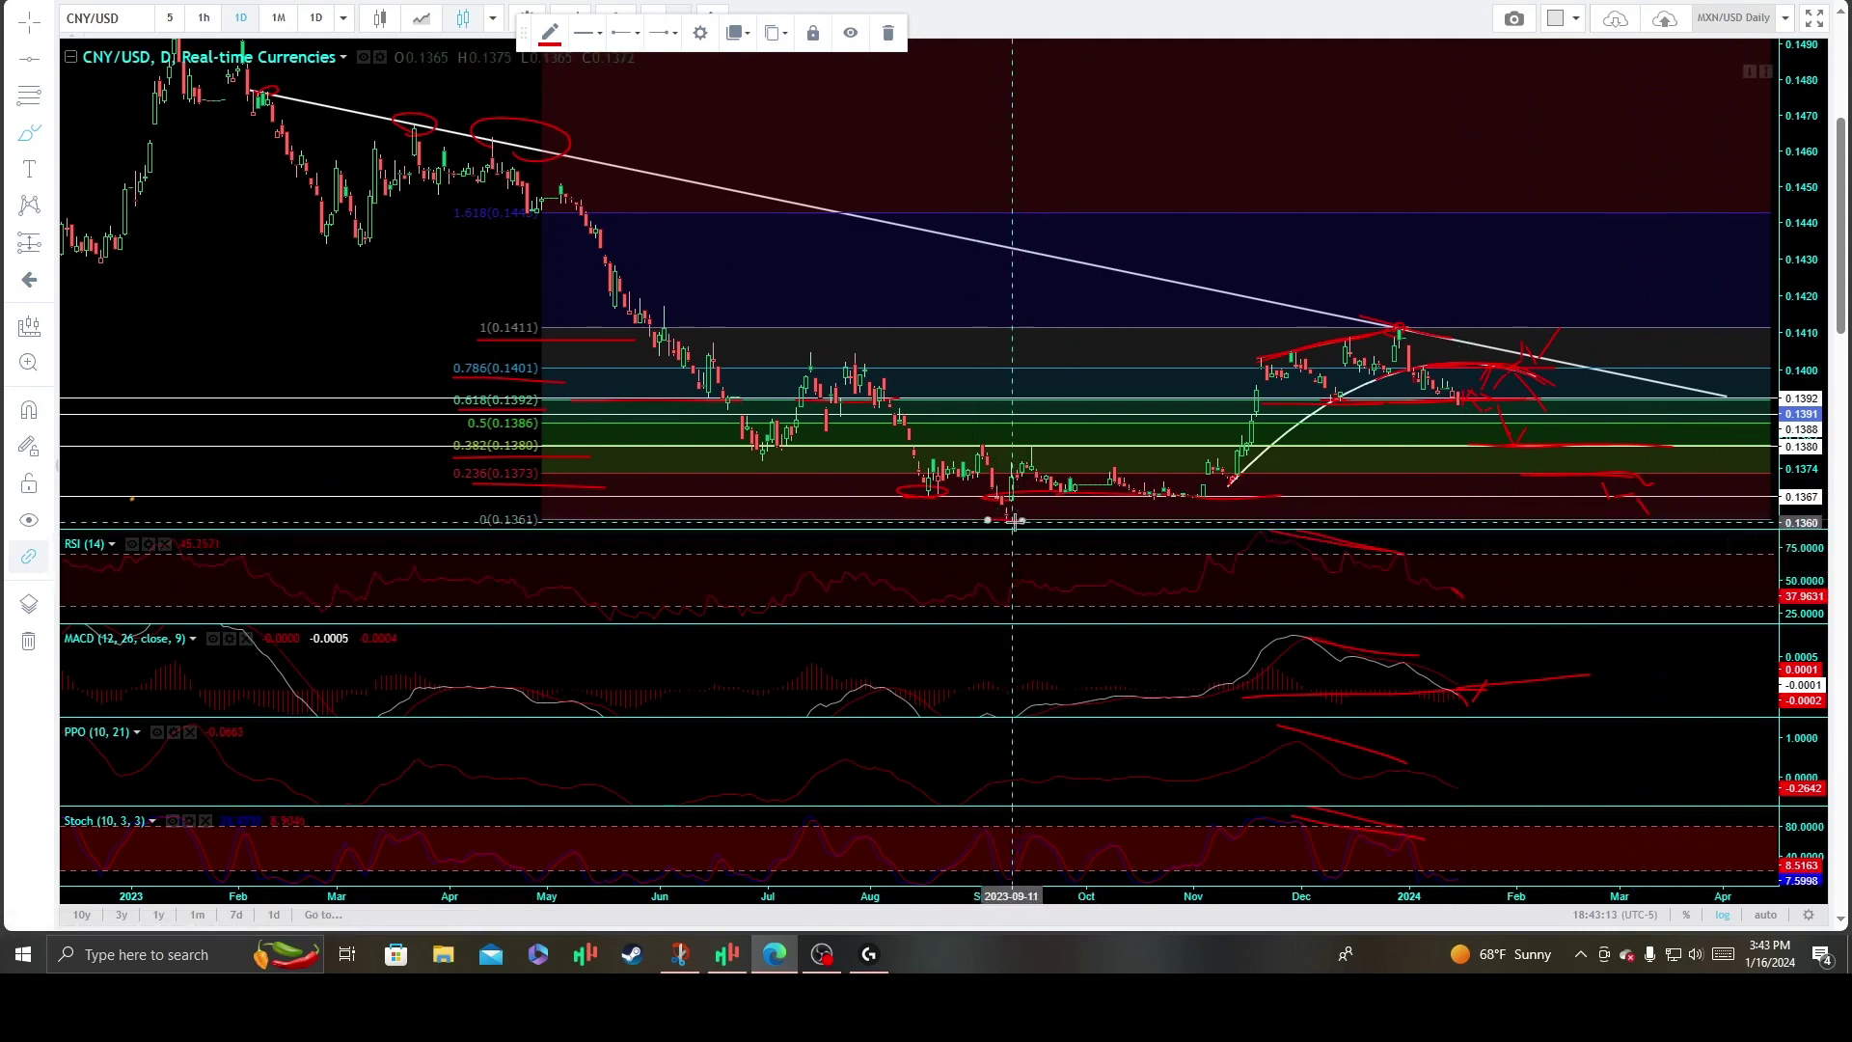